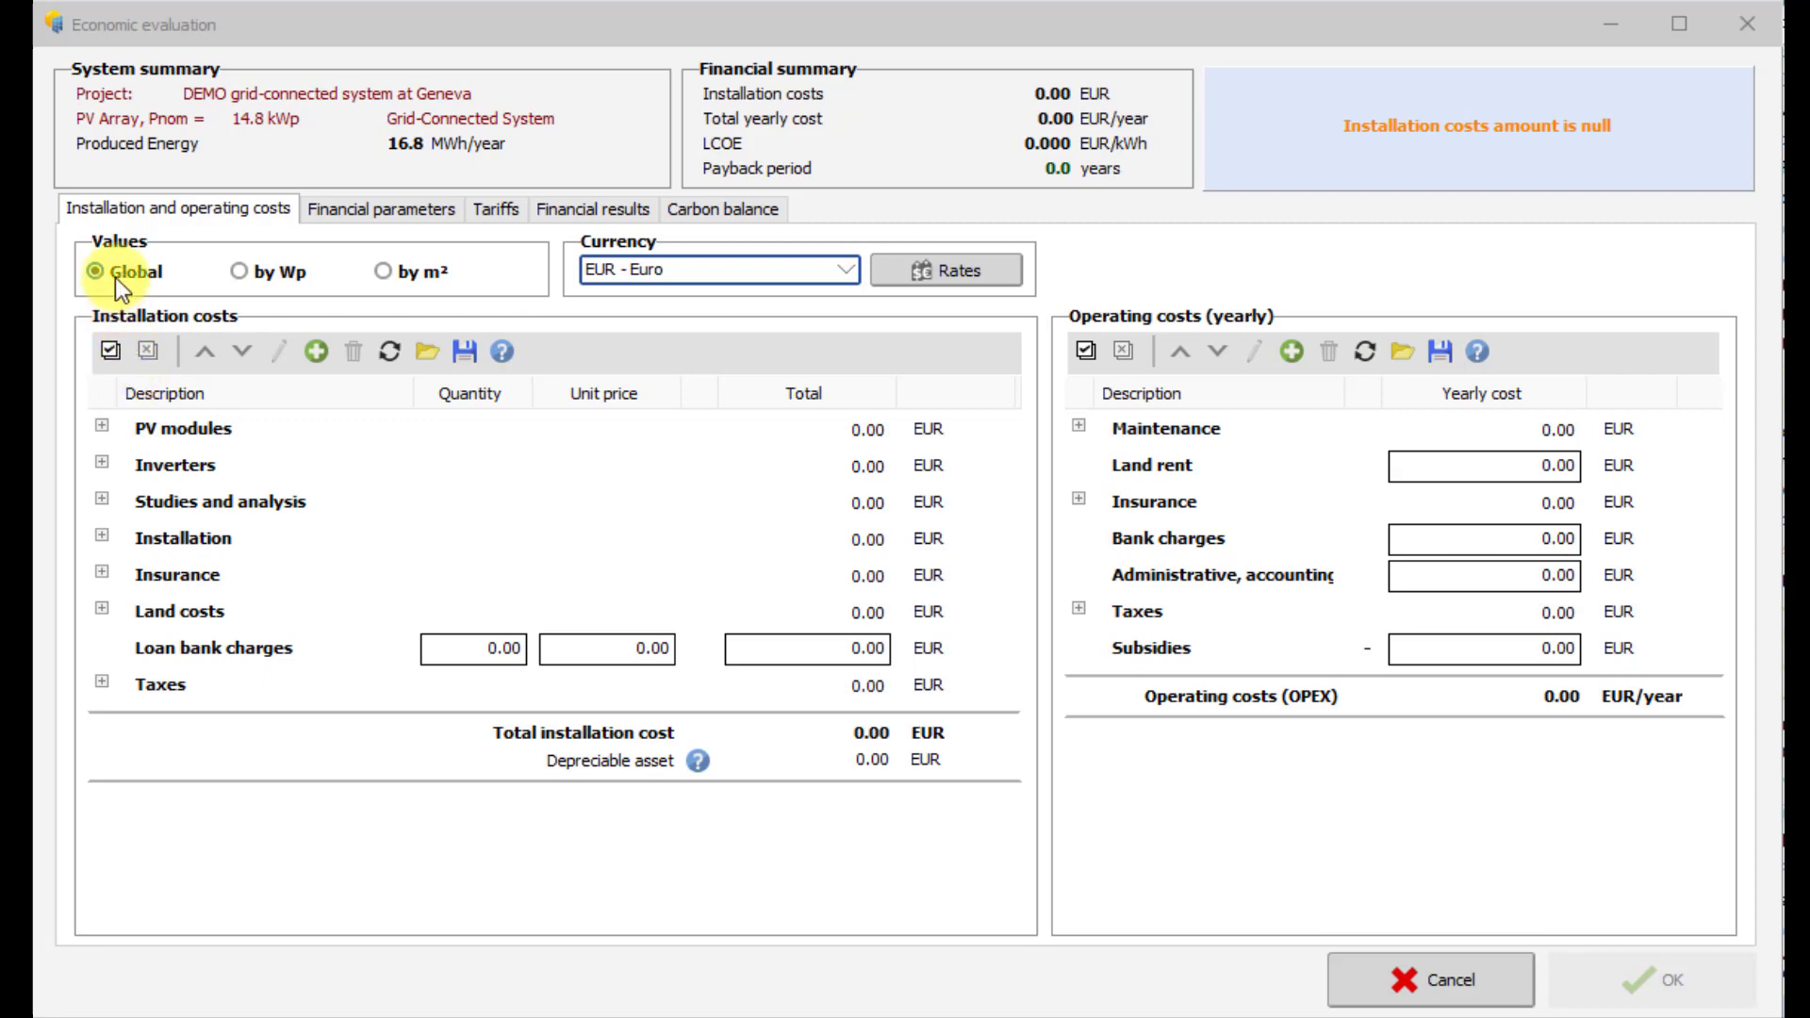
Preview costs per Wp and per m², keep Euro as currency, then return to global totals.
{"action": "left_click", "coordinate": [238, 272]}
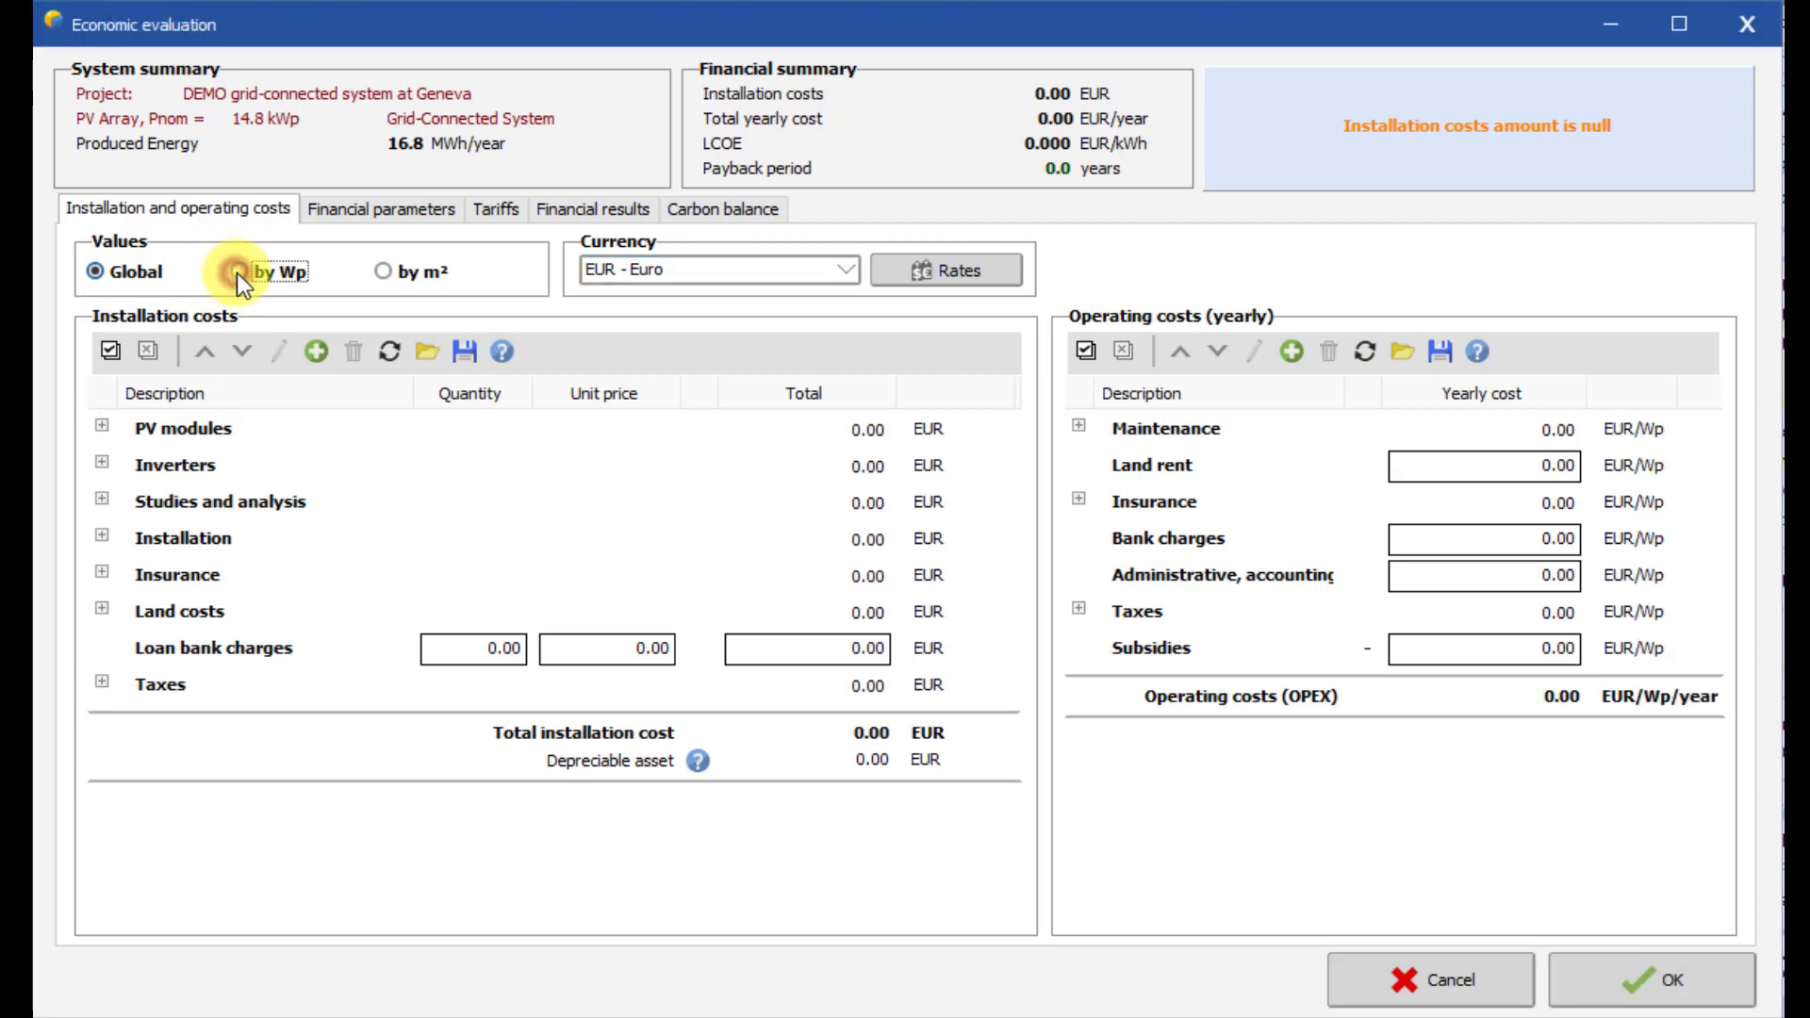
{"action": "left_click", "coordinate": [384, 272]}
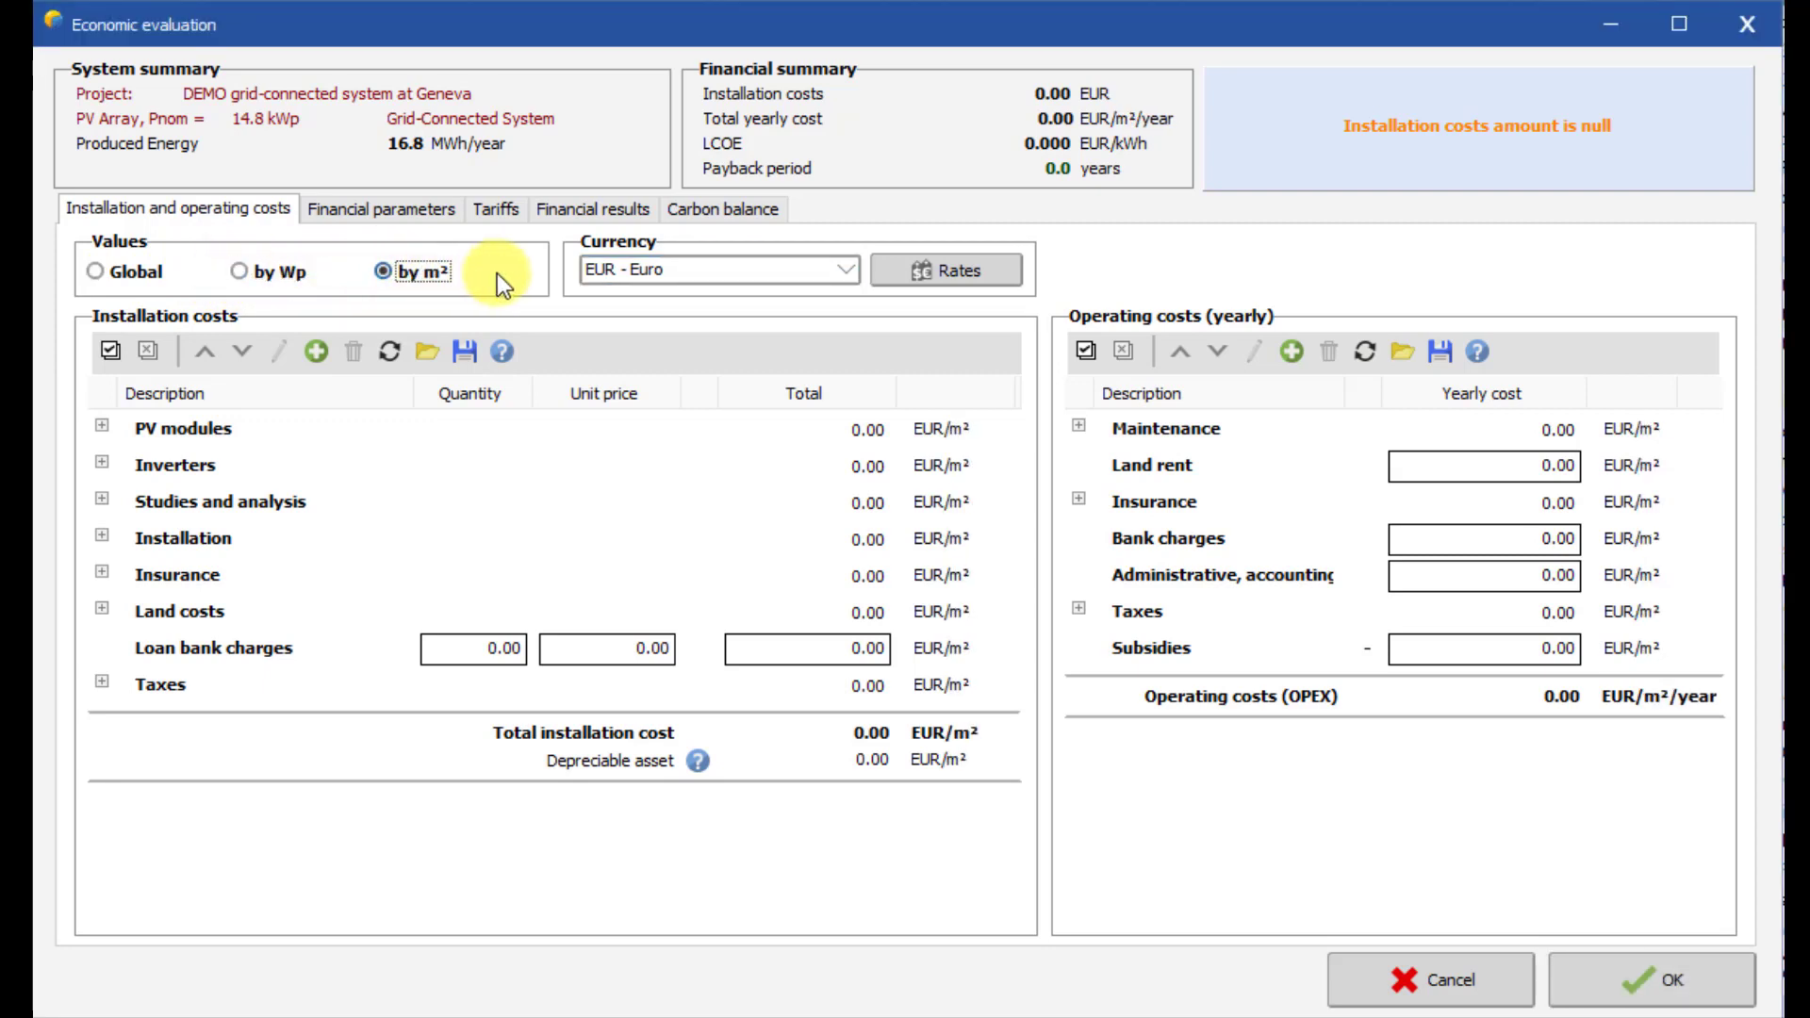
{"action": "left_click", "coordinate": [668, 279]}
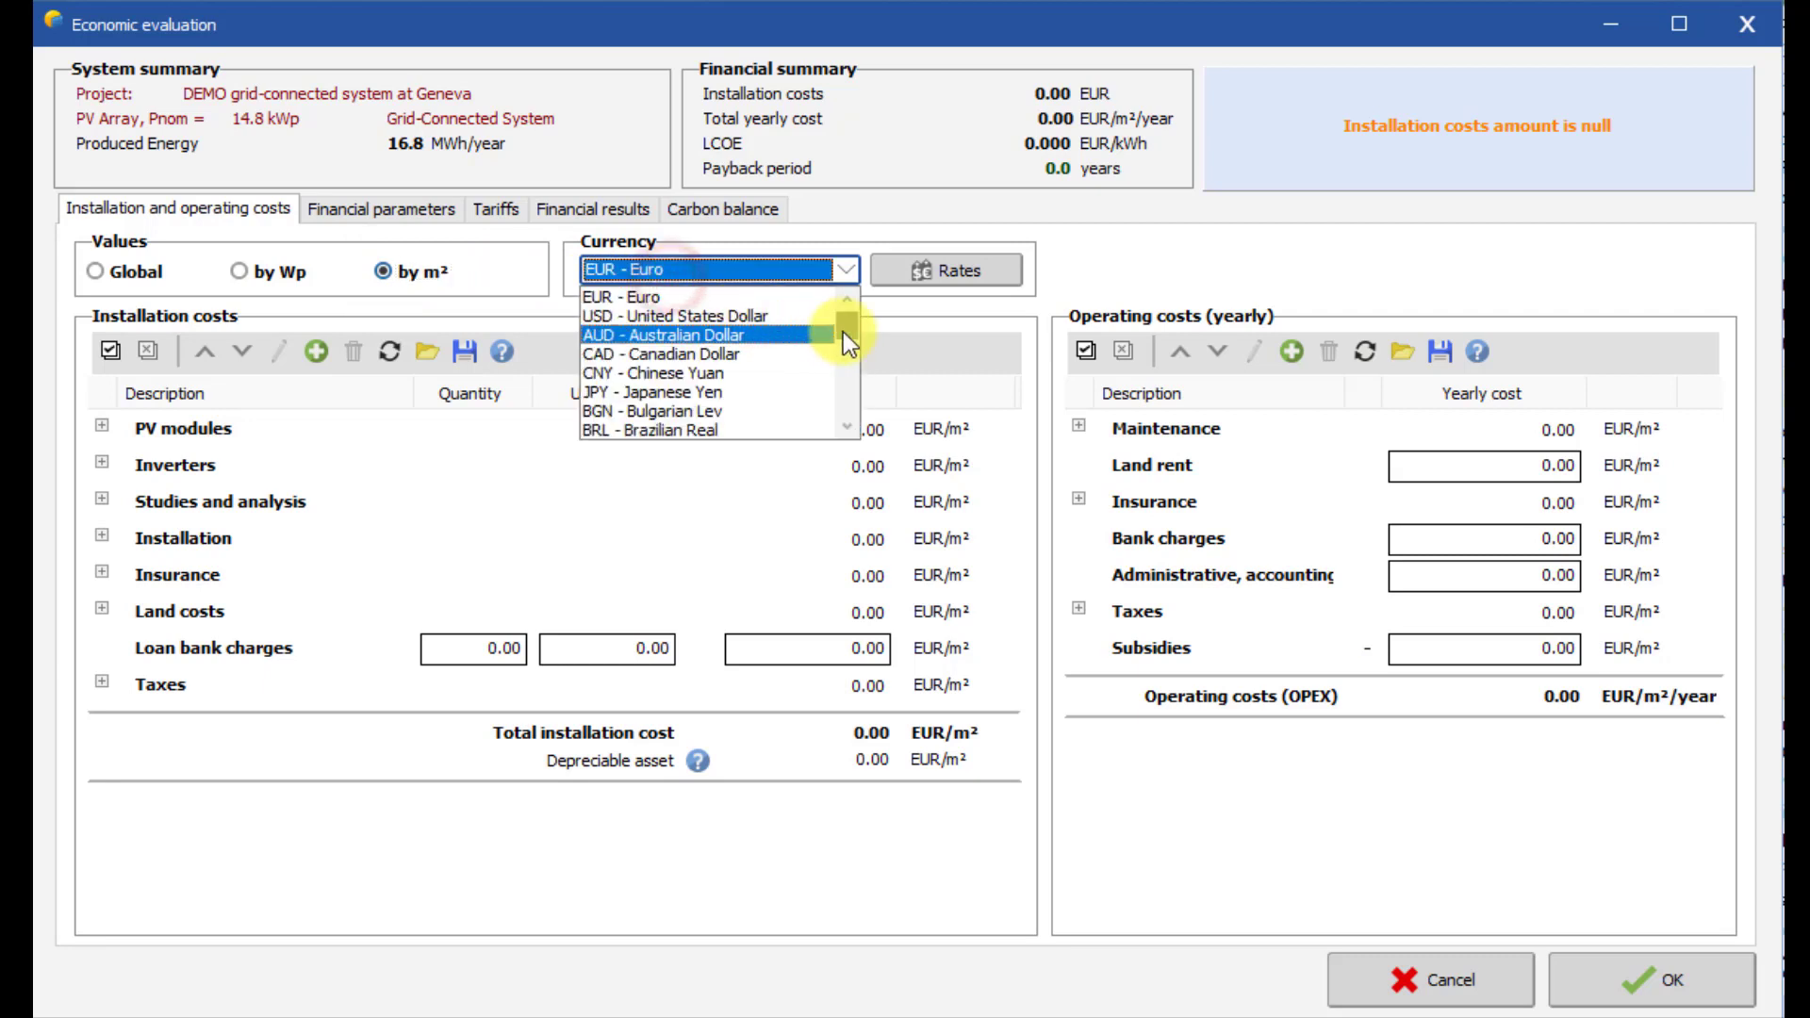
{"action": "mouse_move", "coordinate": [845, 332]}
{"action": "left_mouse_down"}
{"action": "mouse_move", "coordinate": [854, 413]}
{"action": "mouse_move", "coordinate": [846, 311]}
{"action": "left_mouse_up"}
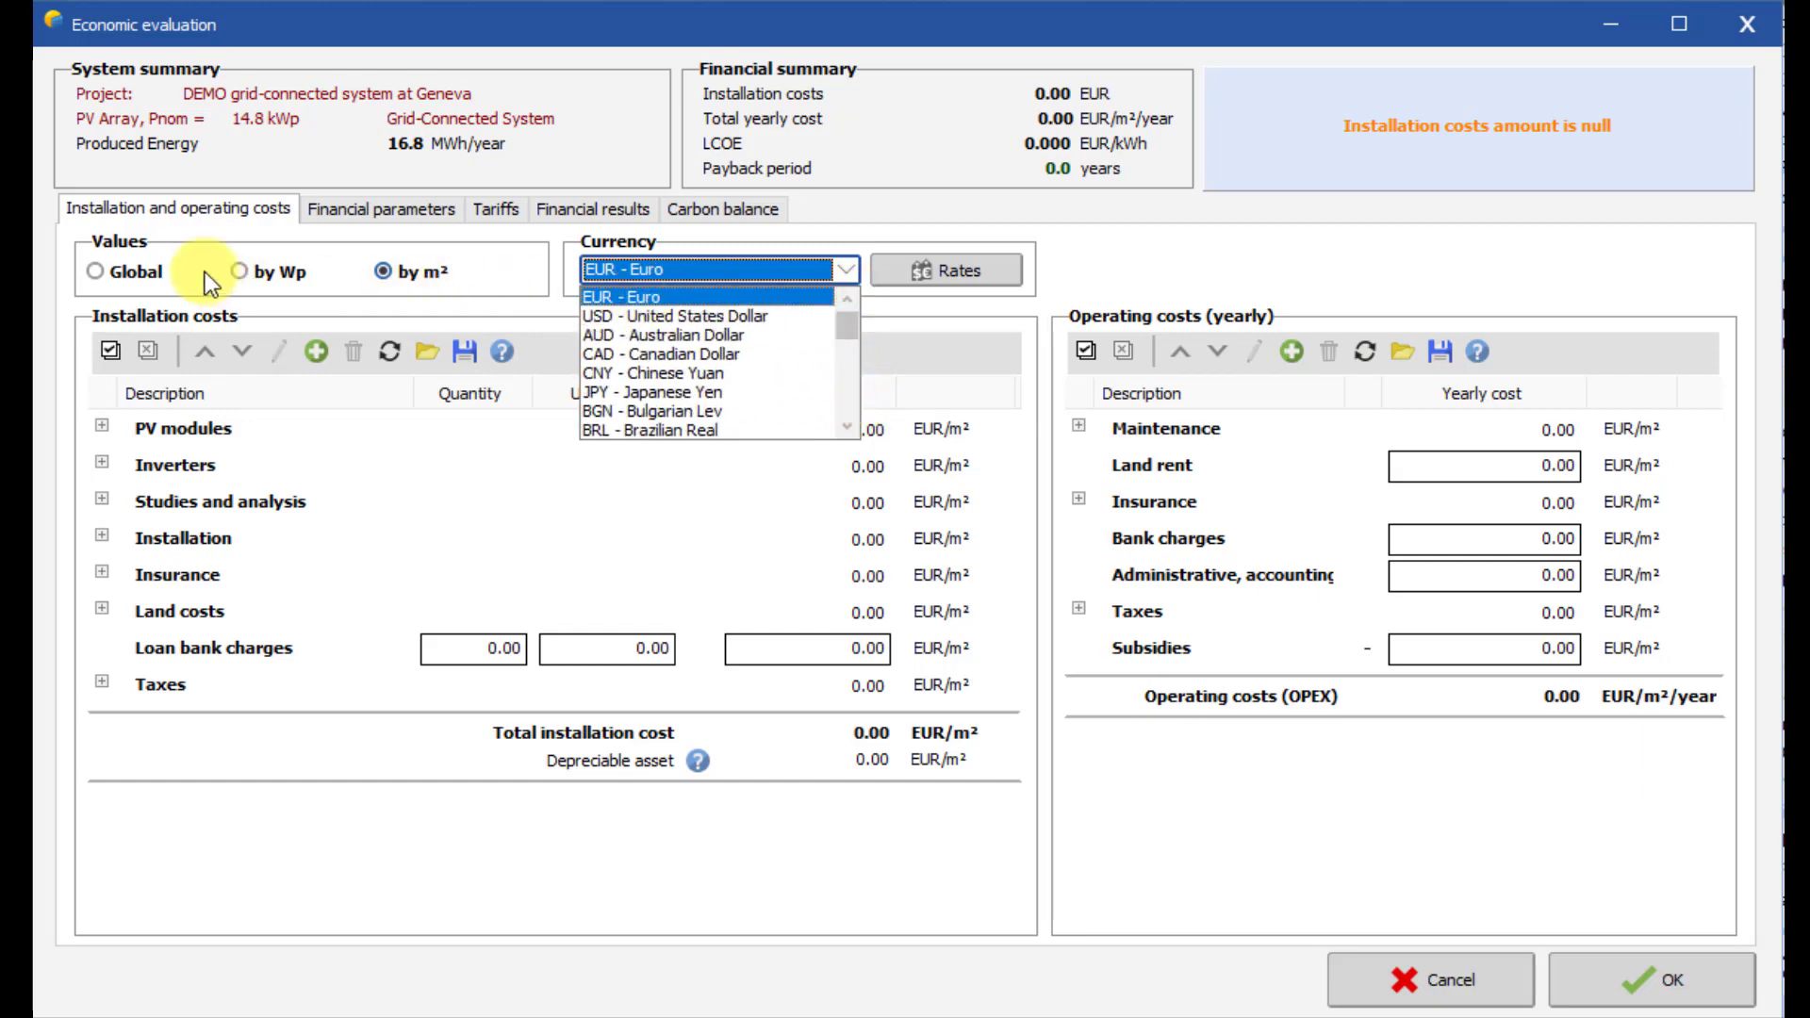
{"action": "left_click", "coordinate": [88, 269]}
{"action": "left_click", "coordinate": [89, 270]}
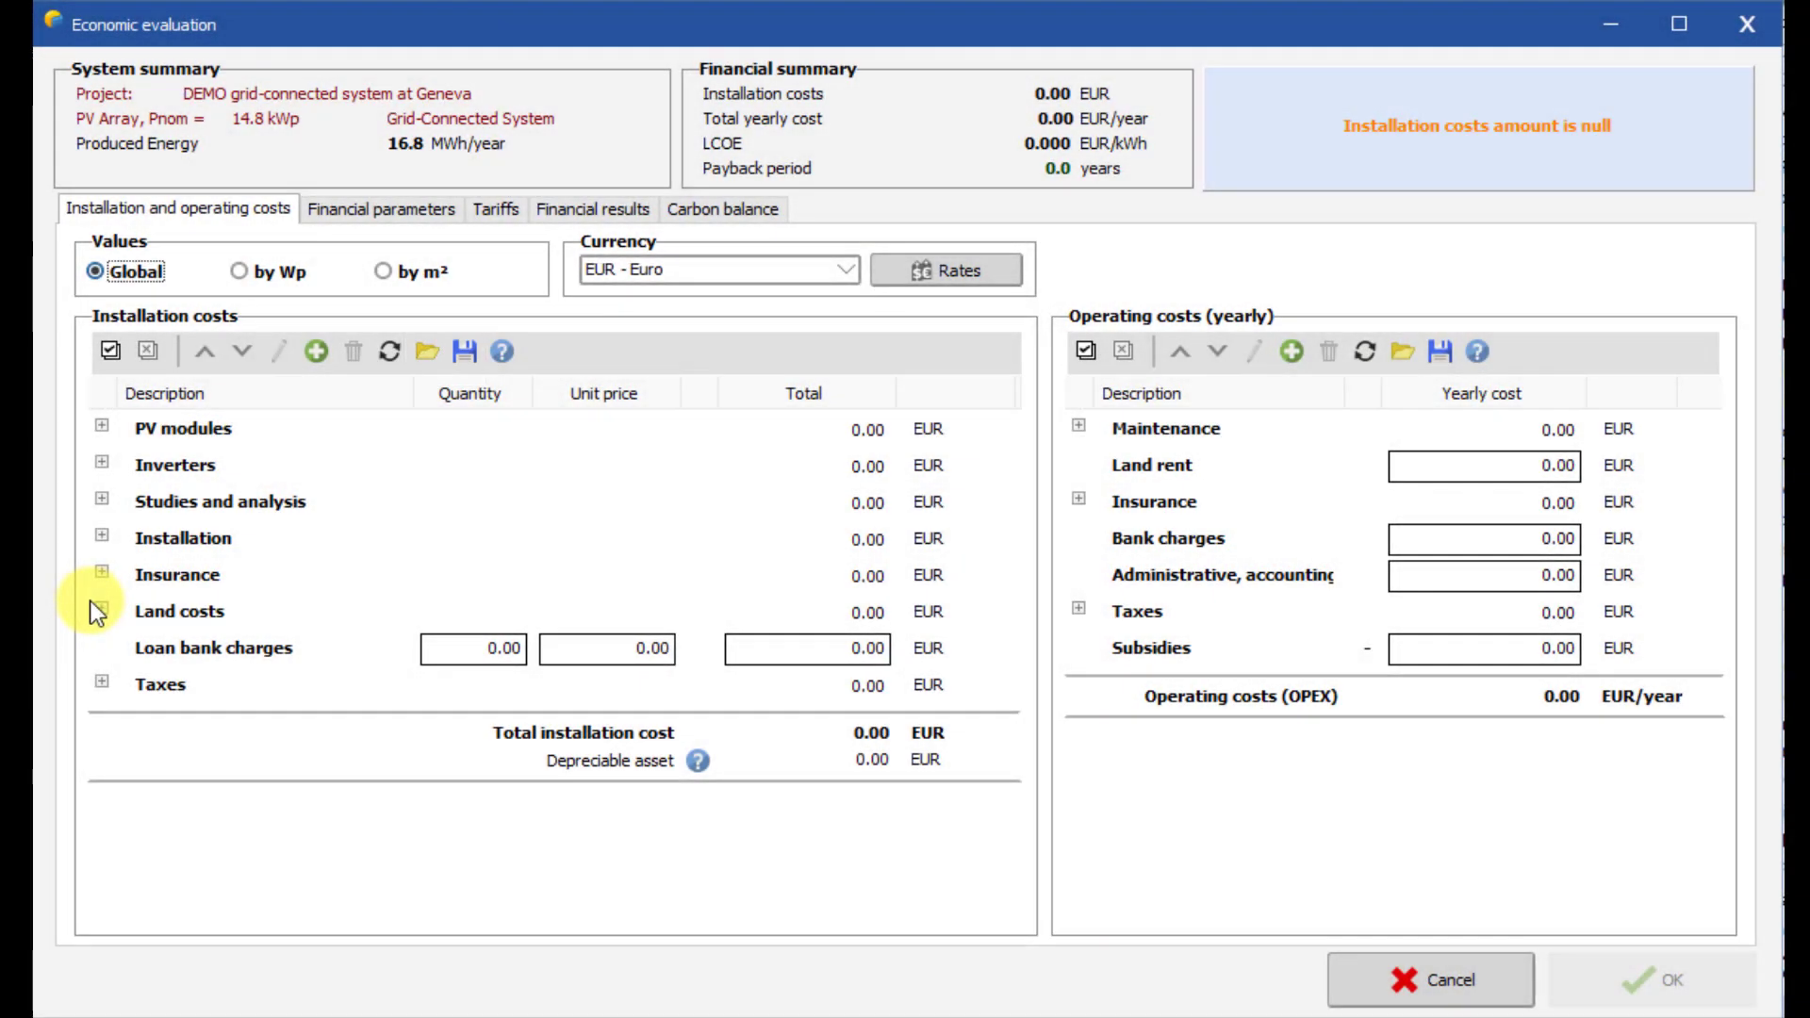
Set the Poly 190 Wp module unit price to 90 EUR and module supports to 20 EUR.
{"action": "left_click", "coordinate": [103, 426]}
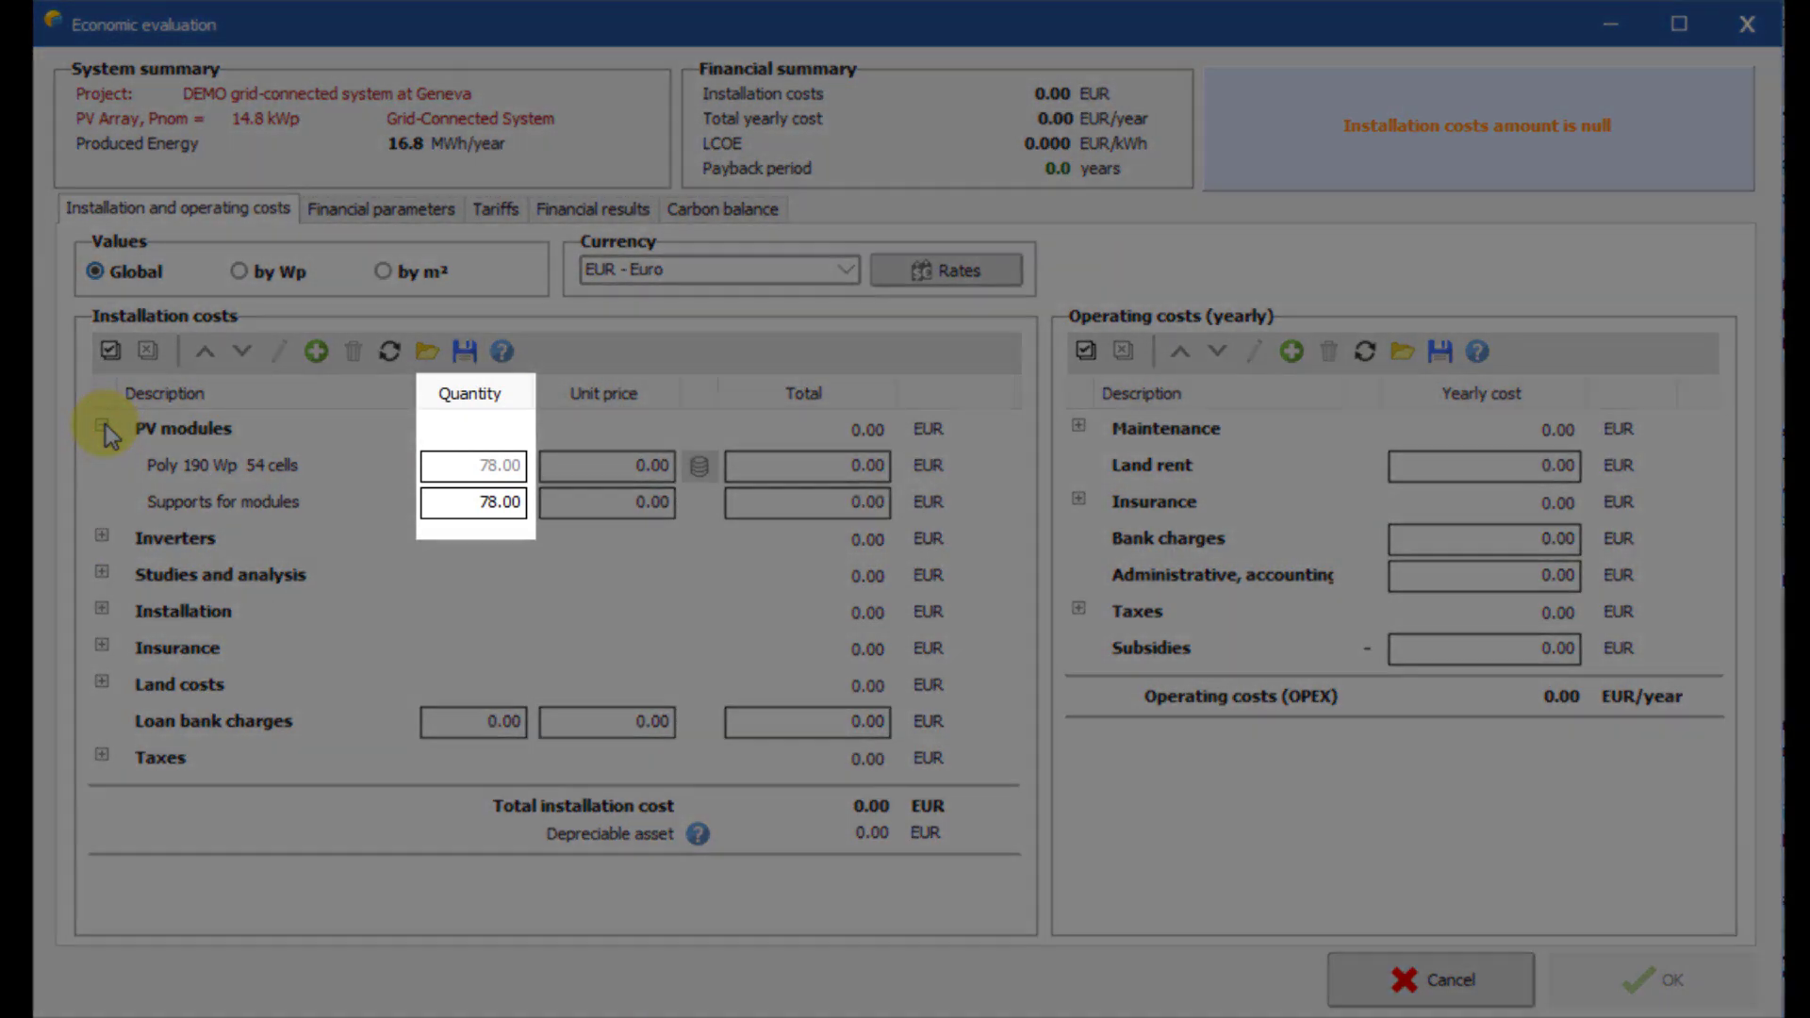
{"action": "mouse_move", "coordinate": [473, 477]}
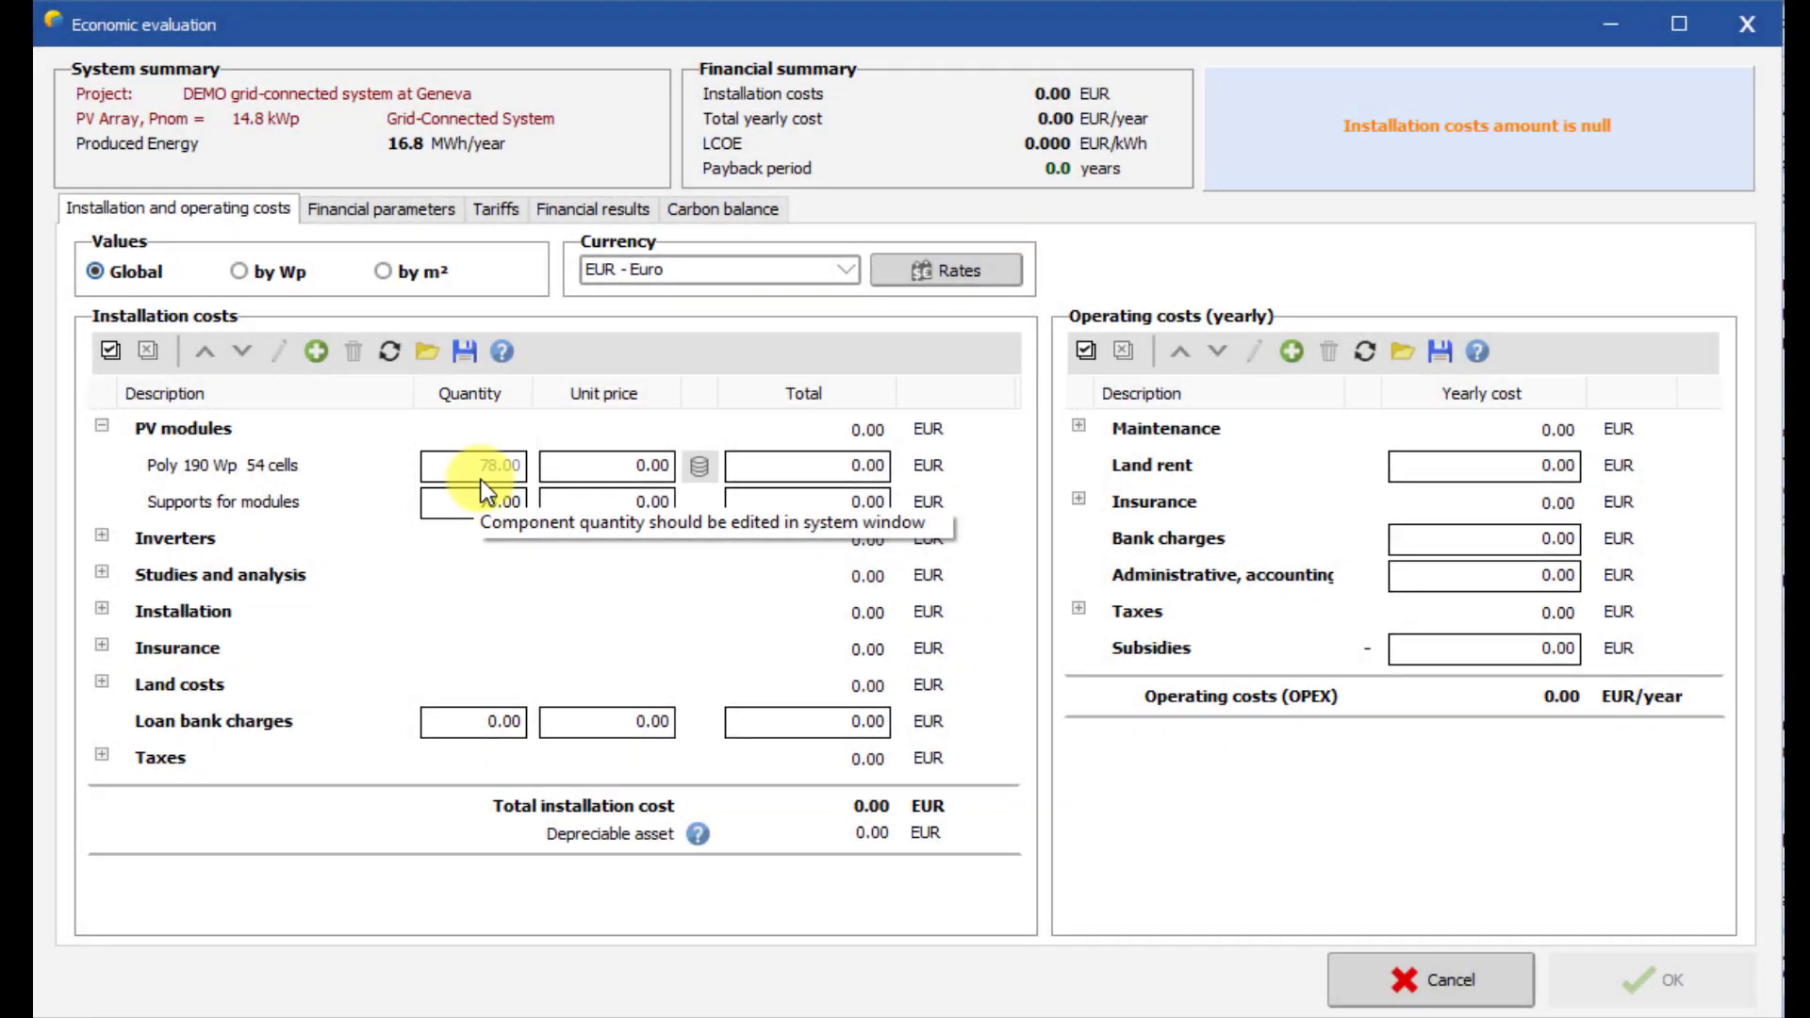
{"action": "left_click", "coordinate": [608, 473]}
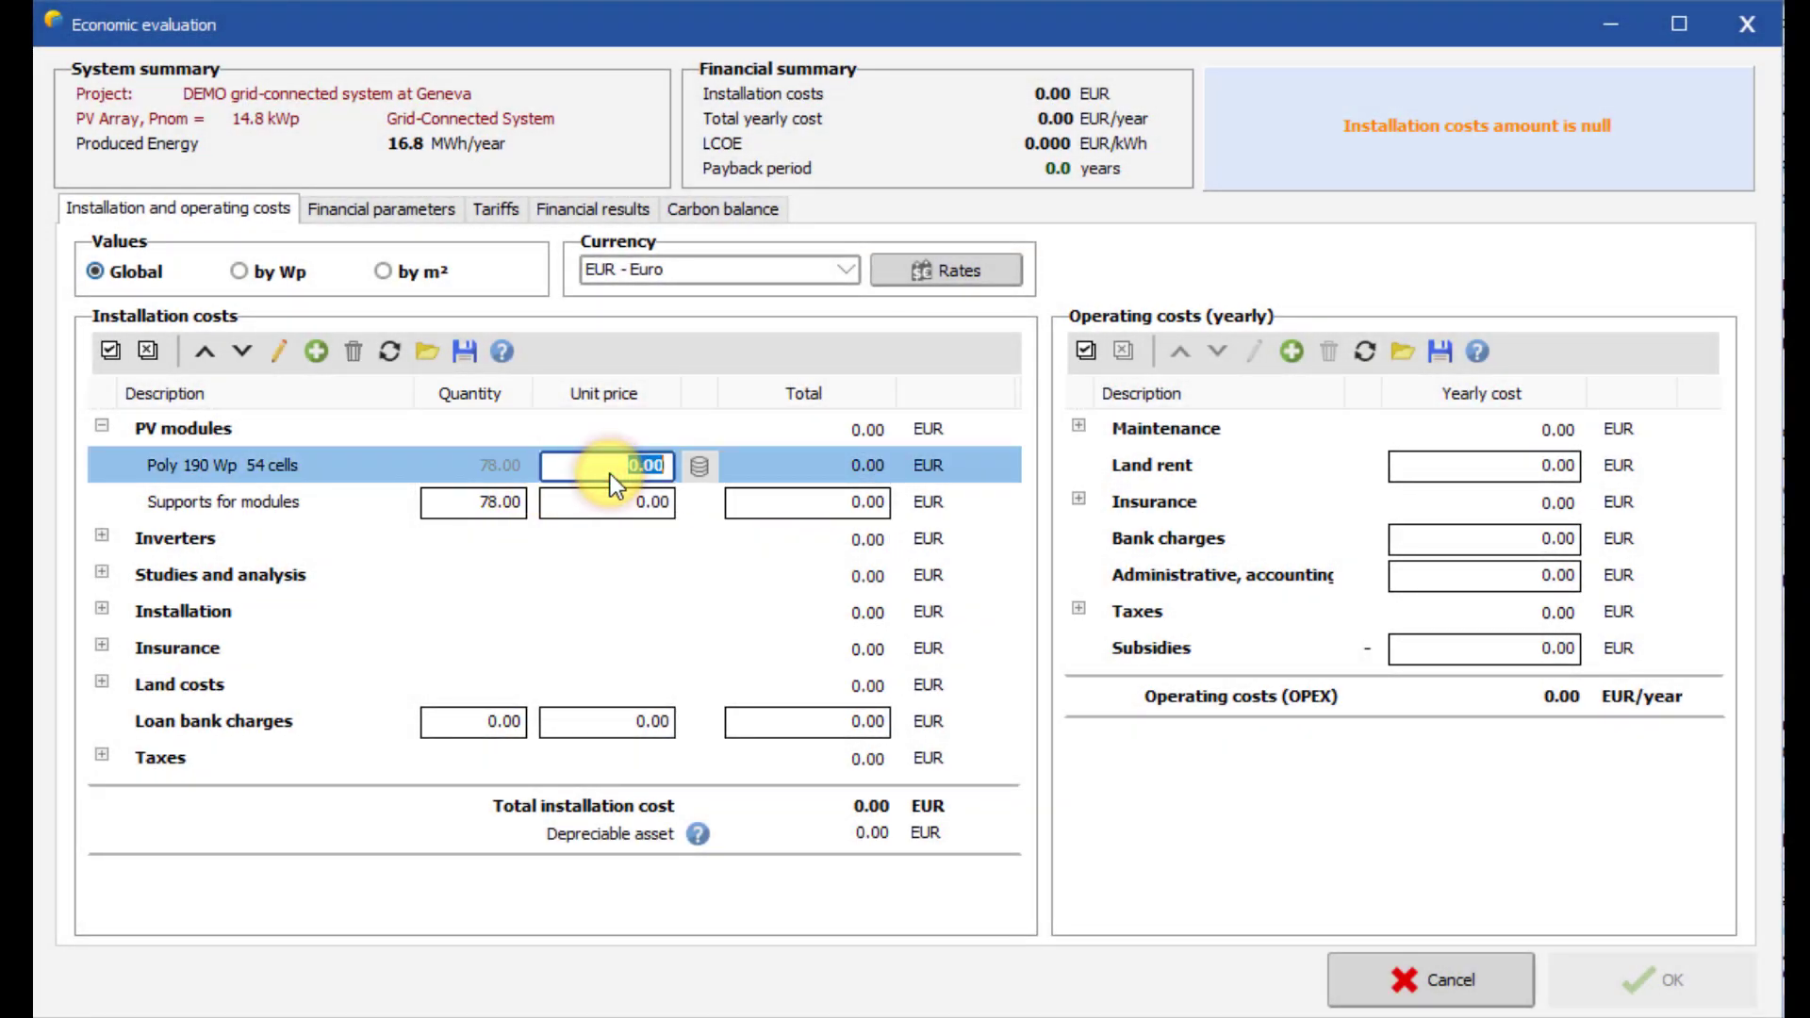
{"action": "type", "text": "90"}
{"action": "left_click", "coordinate": [599, 502]}
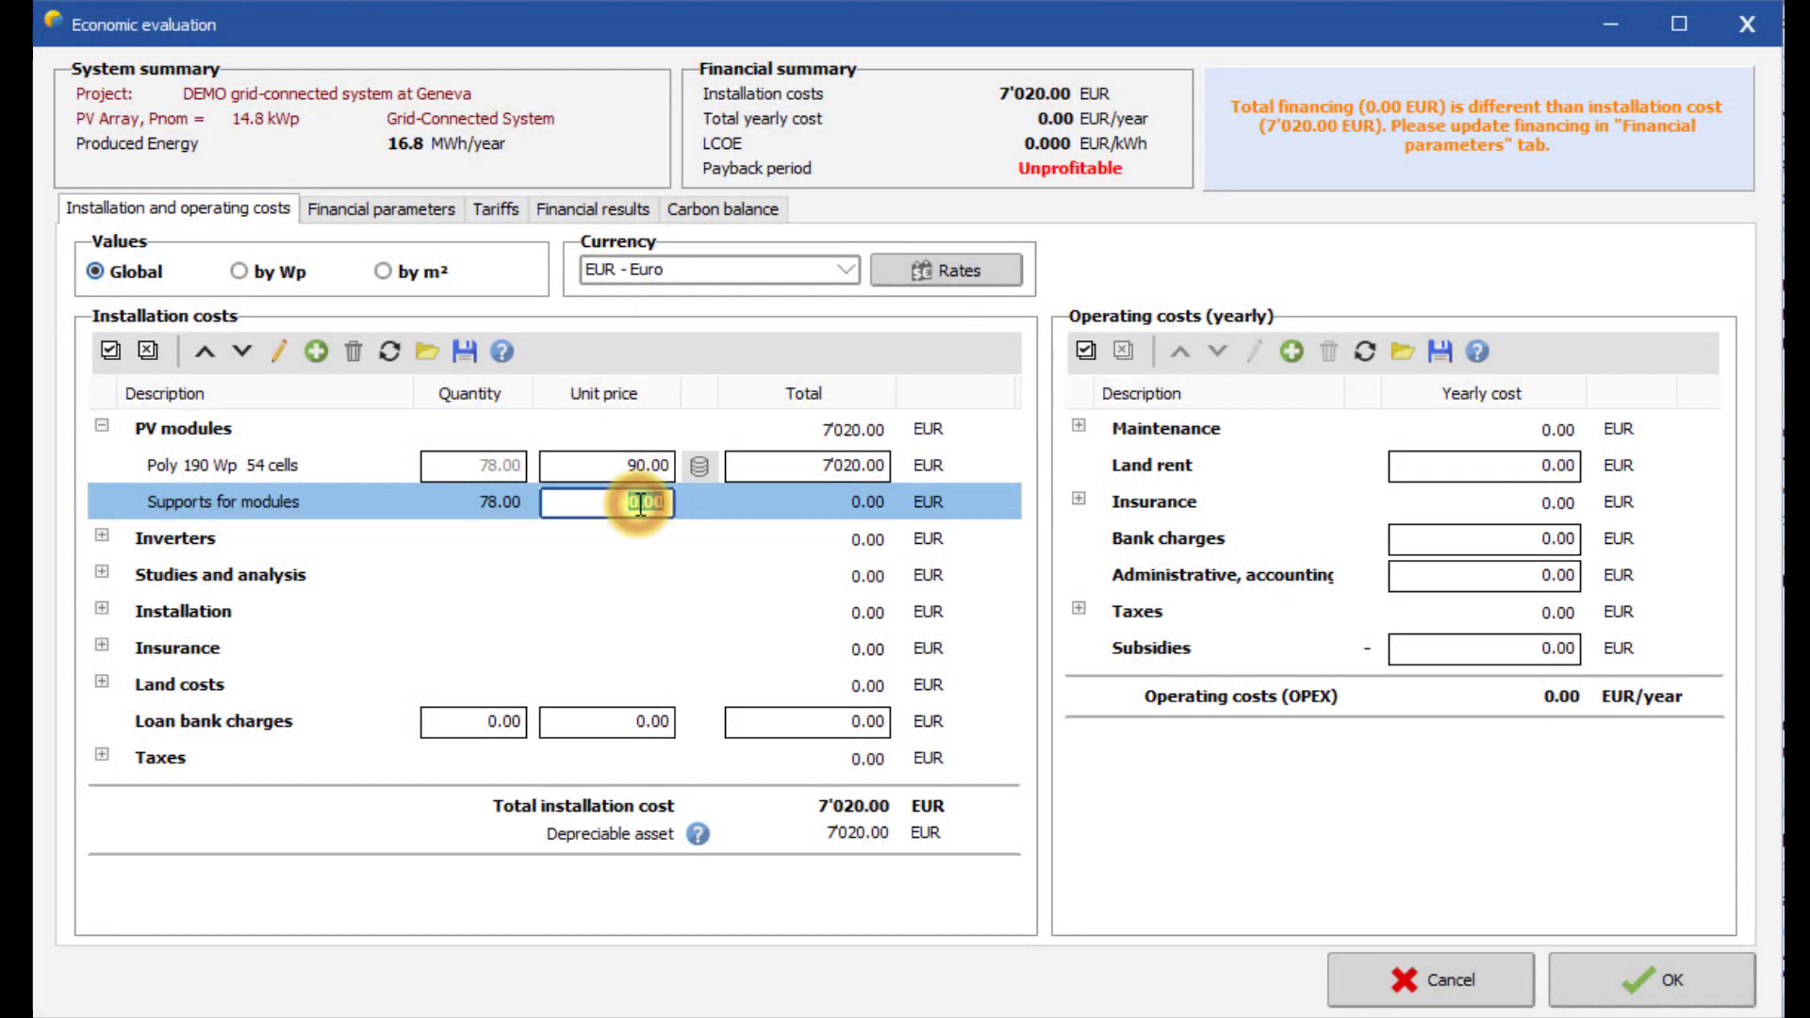
{"action": "type", "text": "20"}
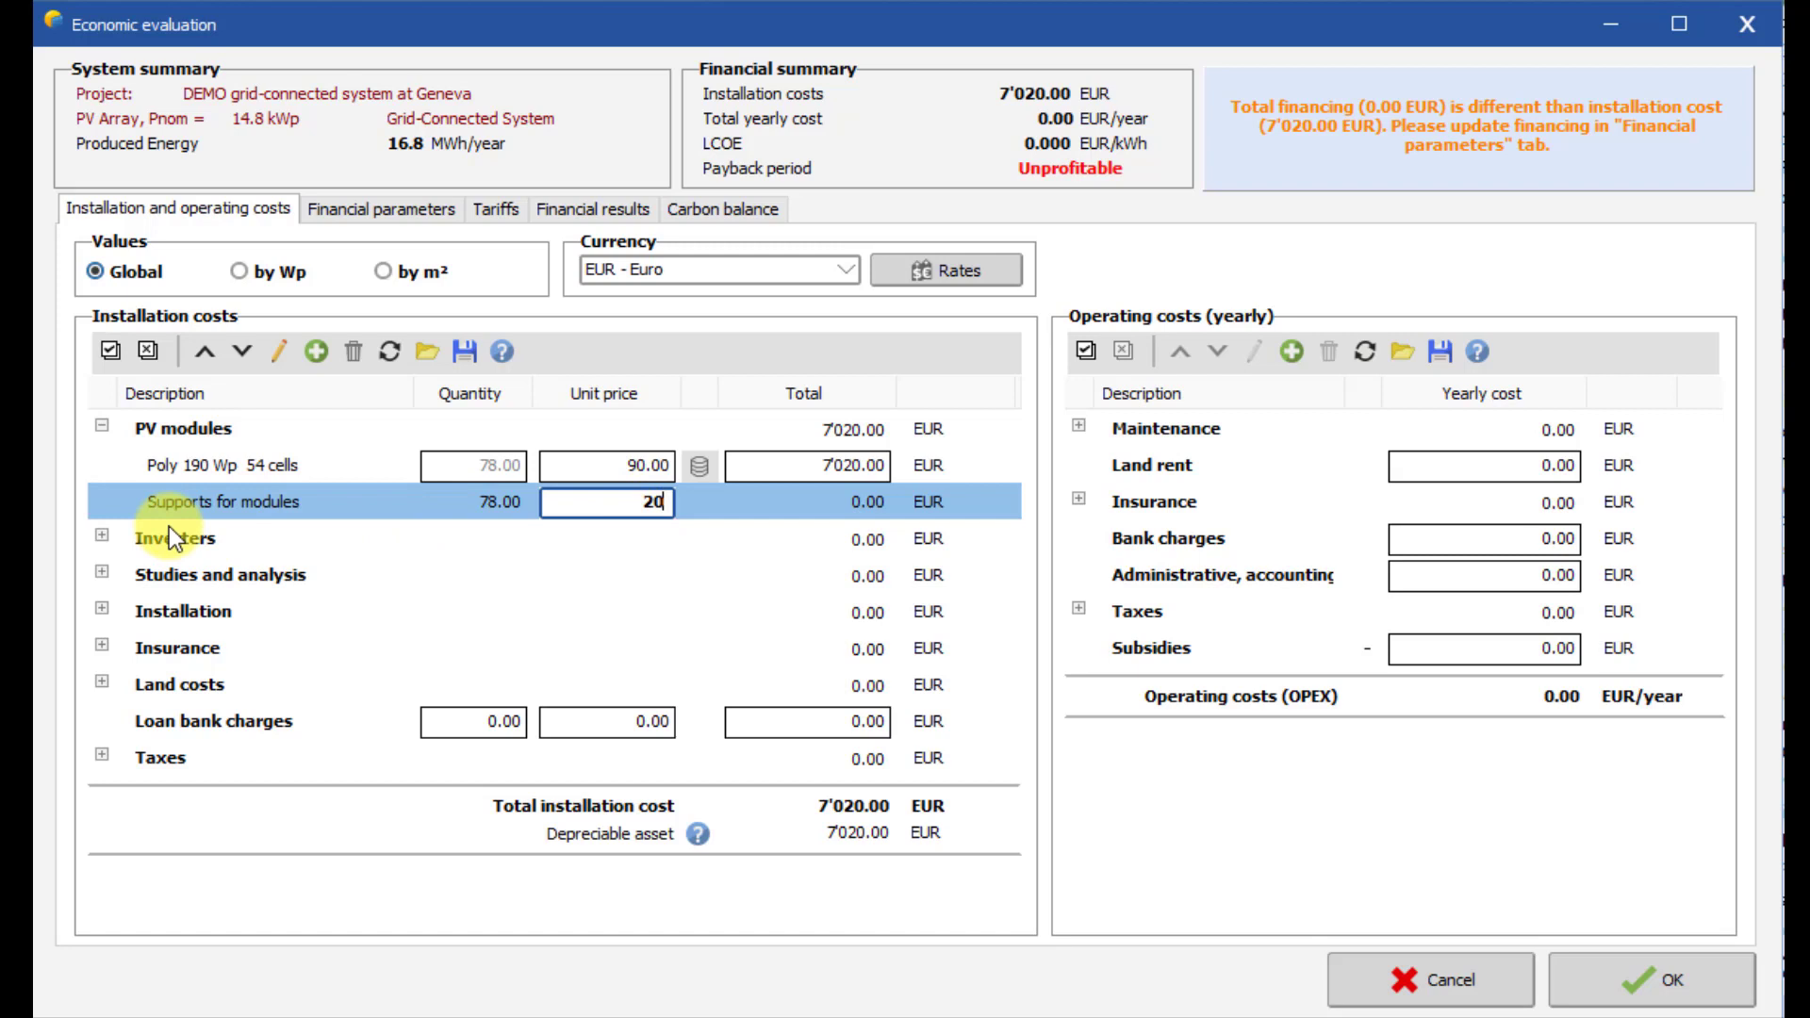
{"action": "left_click", "coordinate": [101, 537]}
{"action": "left_click", "coordinate": [642, 579]}
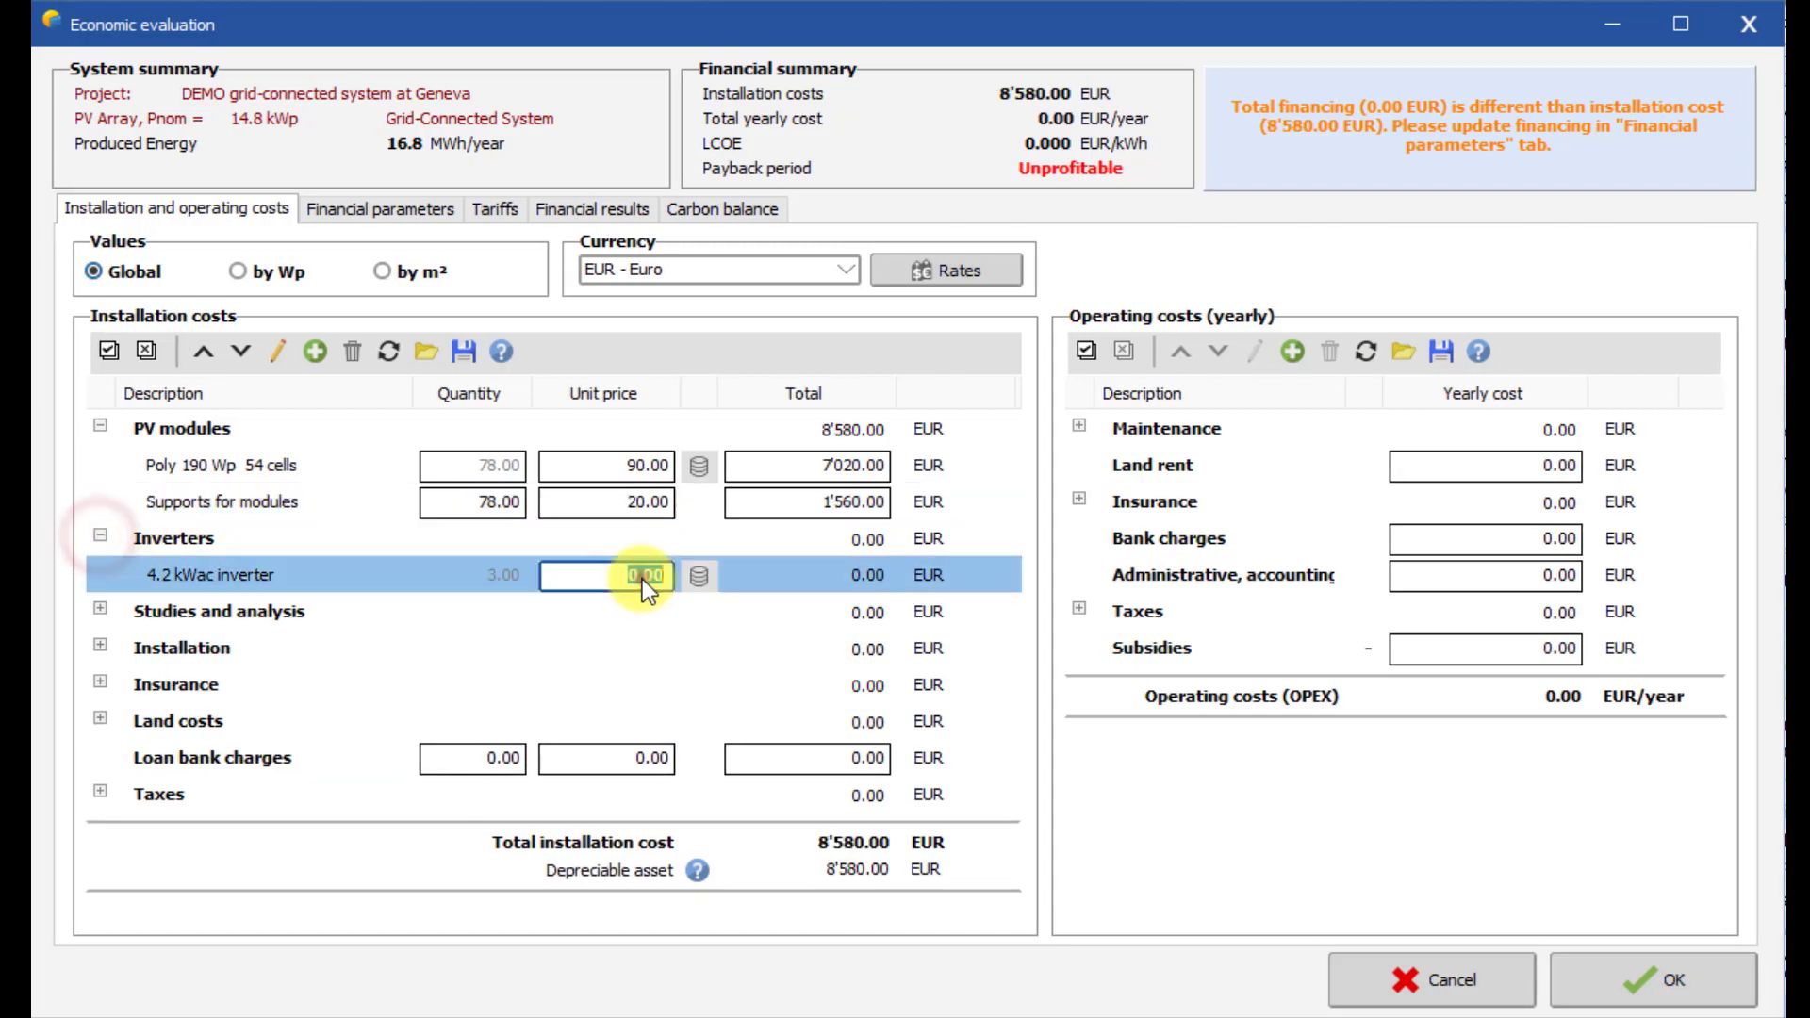
Price the inverter at 500 EUR, engineering at 150 and permitting at 250.
{"action": "type", "text": "500"}
{"action": "left_click", "coordinate": [98, 607]}
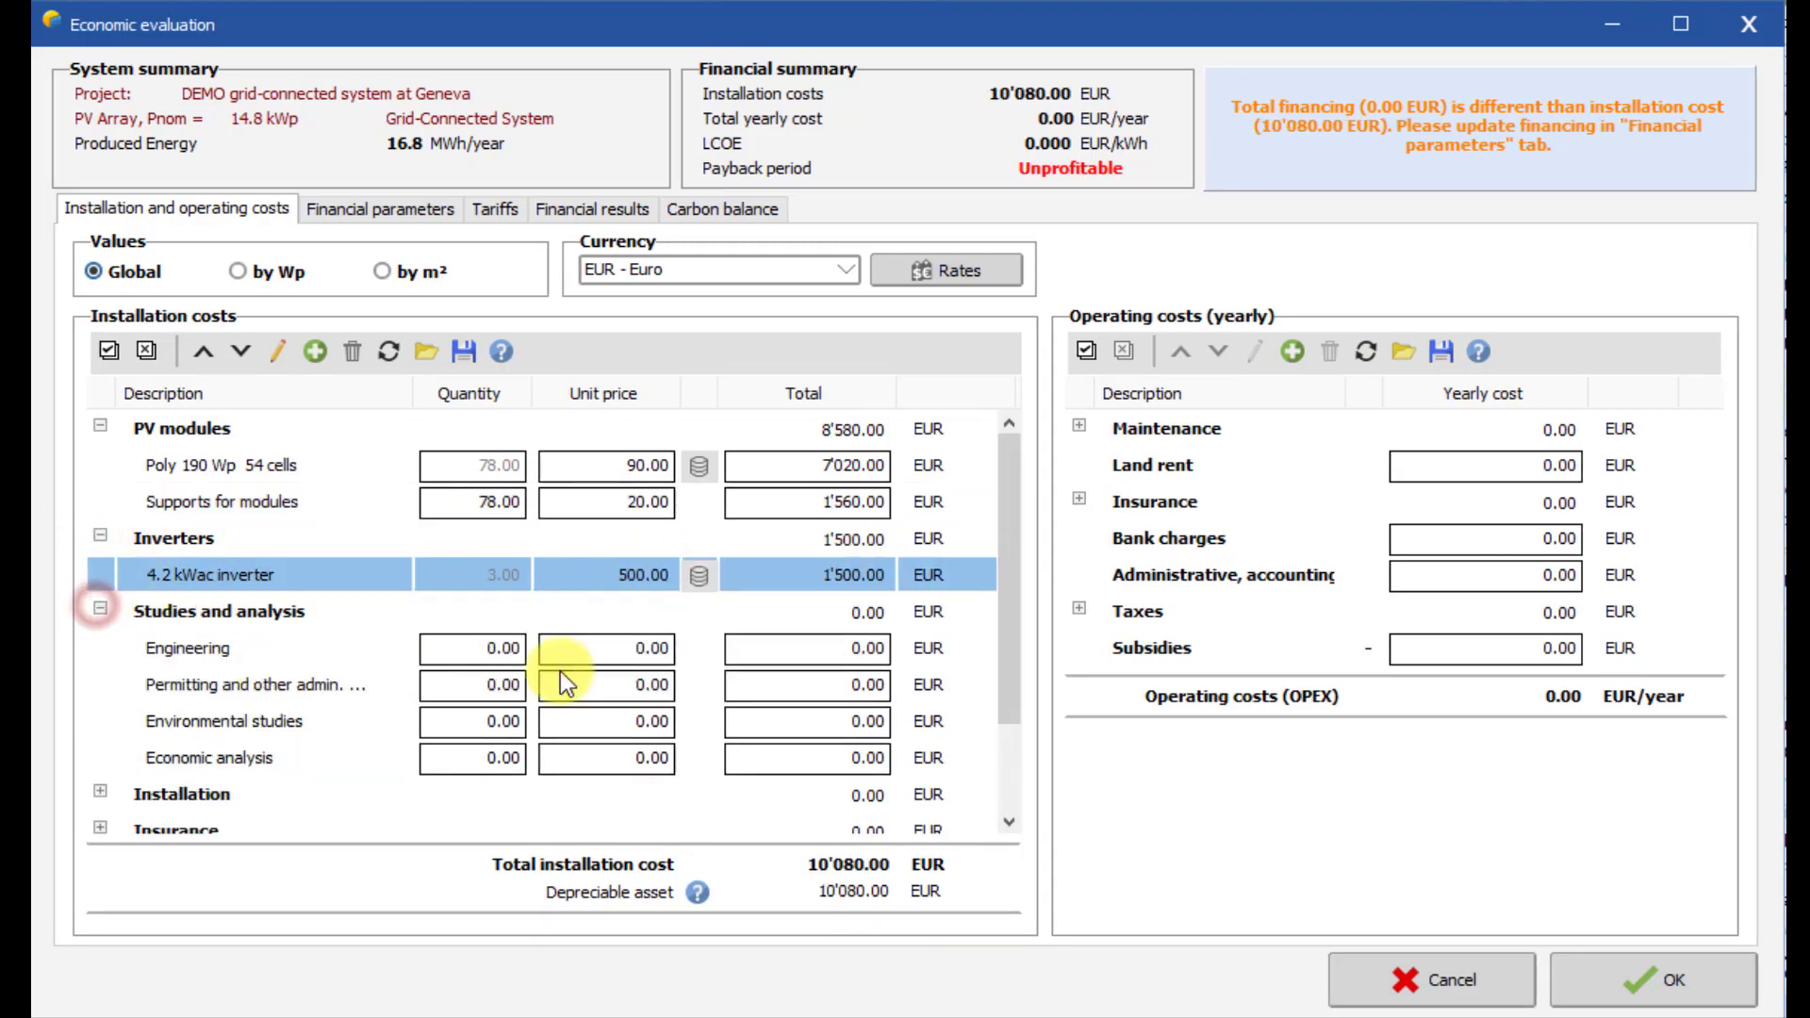
{"action": "left_click", "coordinate": [625, 648]}
{"action": "type", "text": "150"}
{"action": "left_click", "coordinate": [629, 680]}
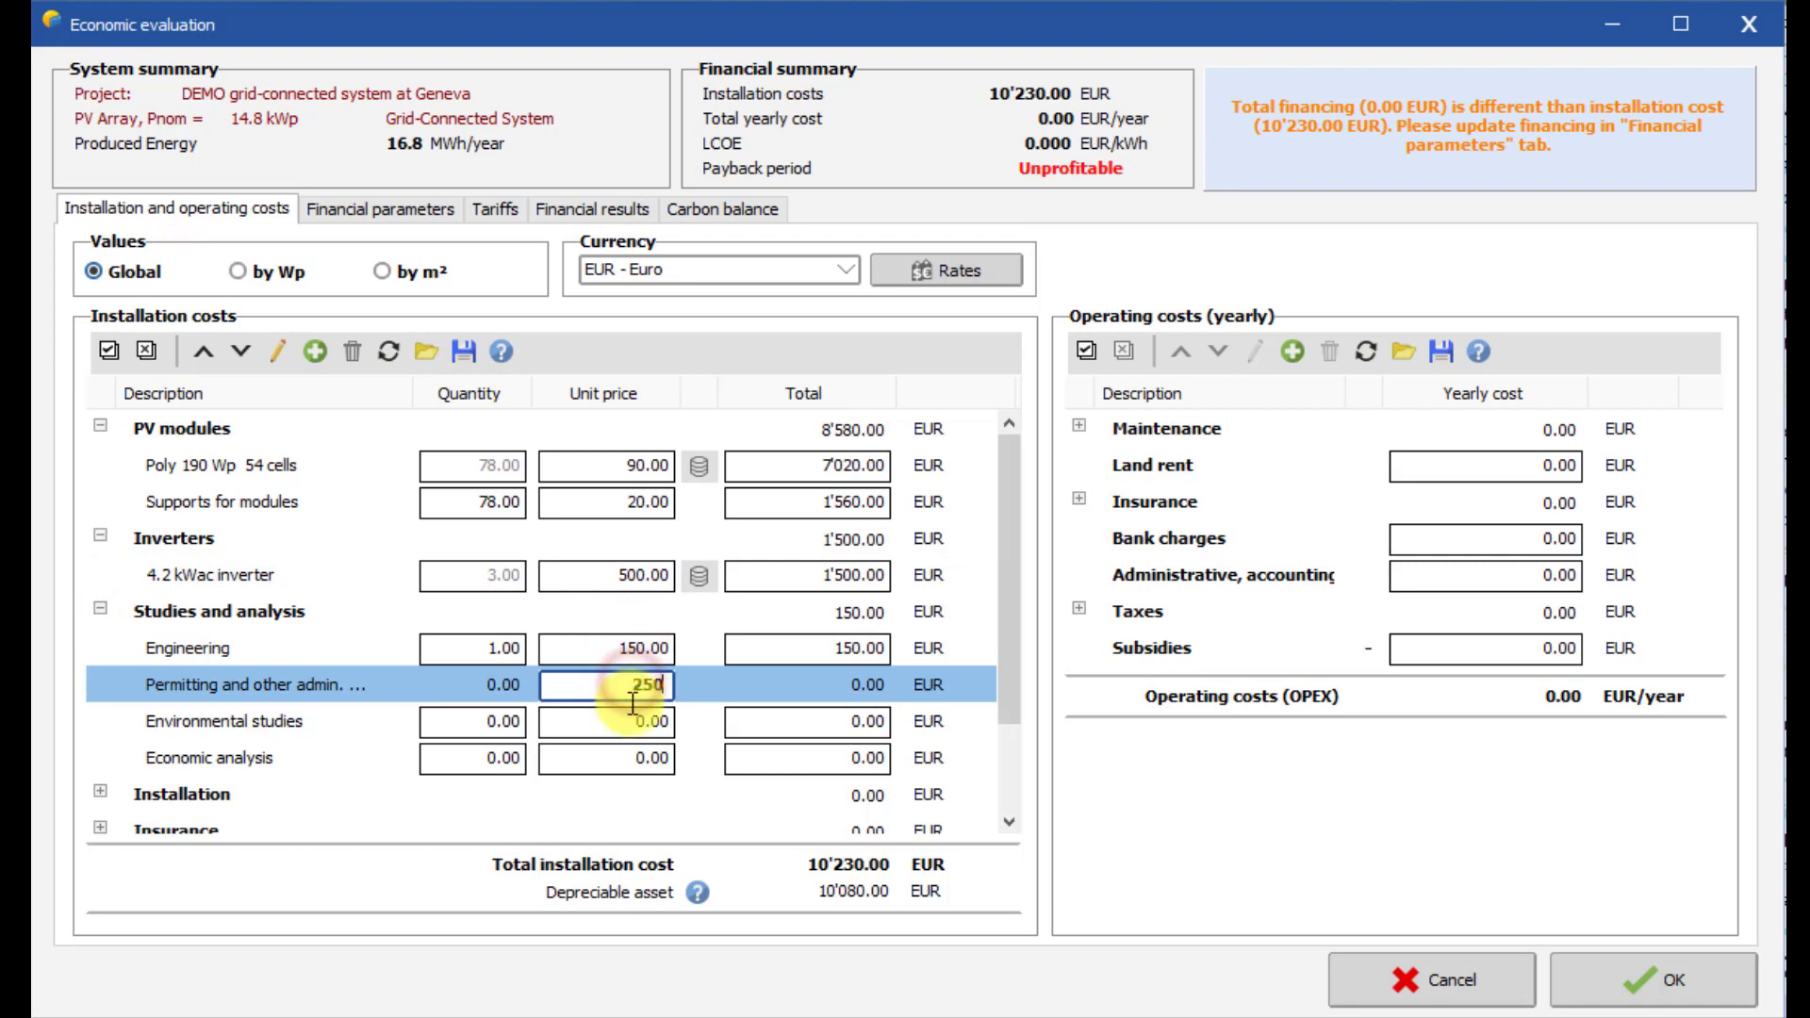
{"action": "type", "text": "250"}
Price installation items: transport 500 and 700, wiring 200, settings 150, grid connection 150.
{"action": "left_click", "coordinate": [100, 792]}
{"action": "scroll", "coordinate": [160, 754], "scroll_direction": "down", "scroll_amount": 2}
{"action": "left_click", "coordinate": [624, 524]}
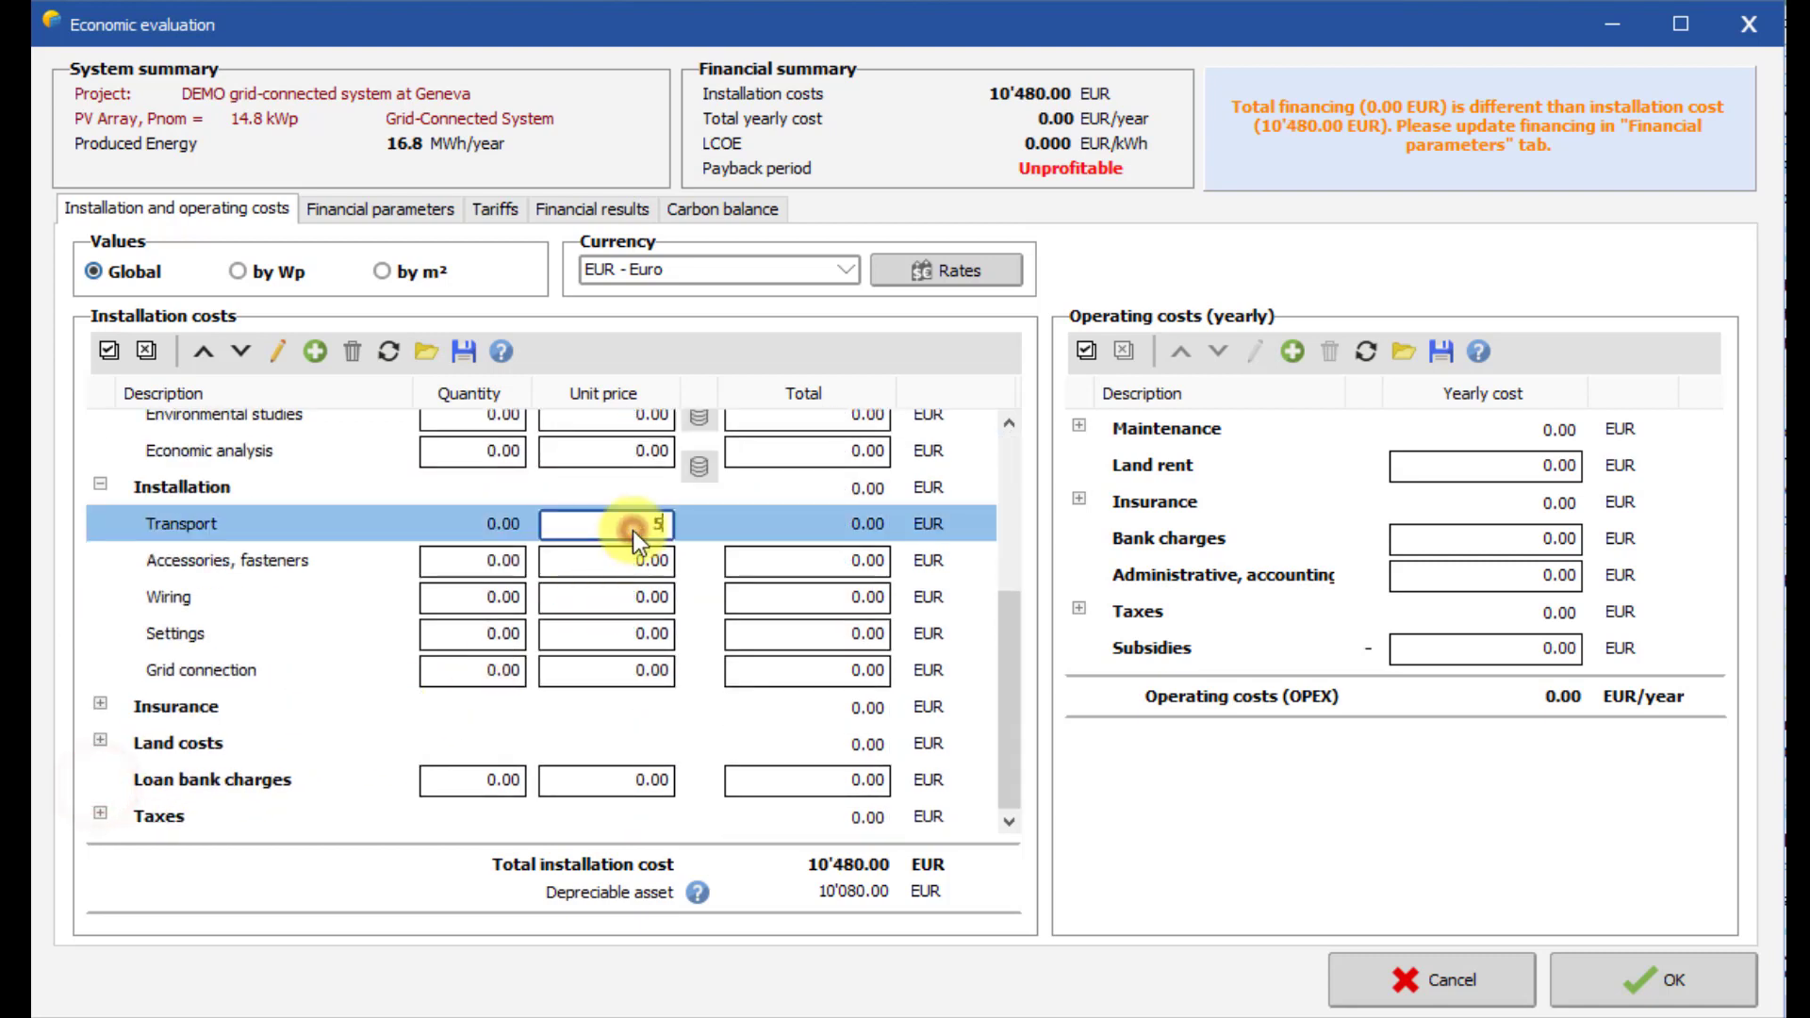
{"action": "type", "text": "500"}
{"action": "left_click", "coordinate": [642, 558]}
{"action": "type", "text": "700"}
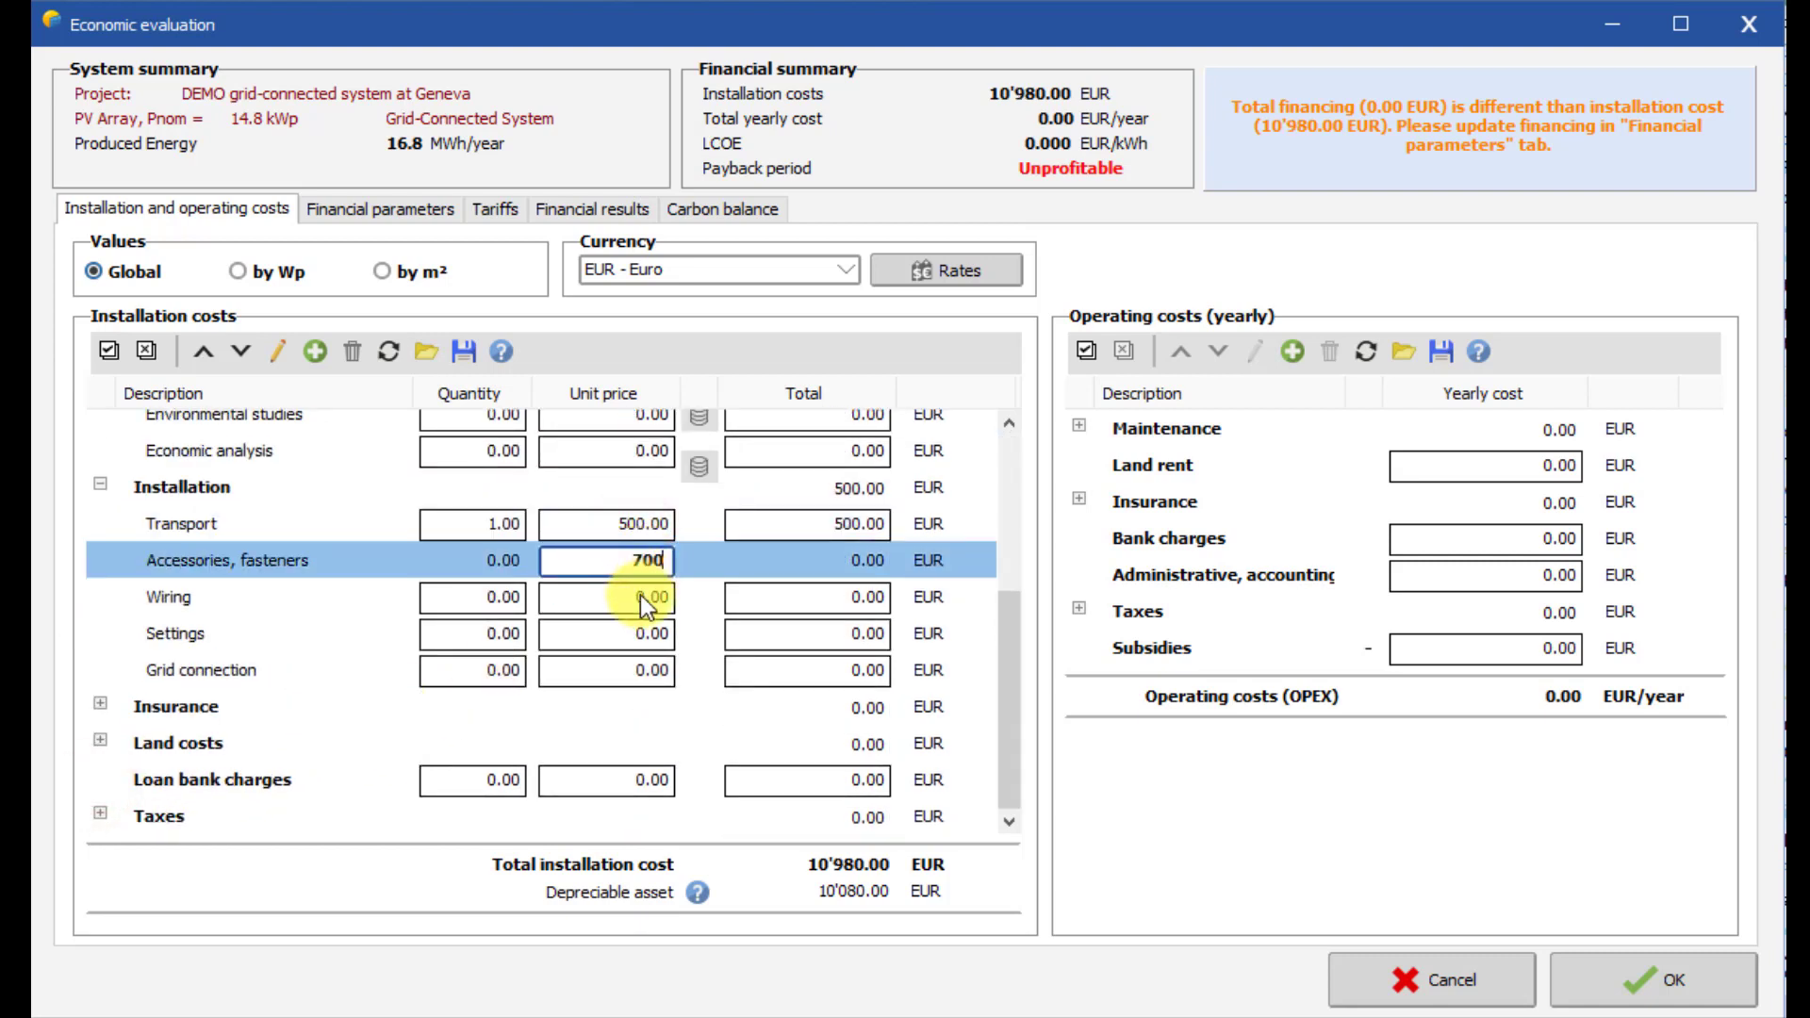
{"action": "left_click", "coordinate": [641, 596]}
{"action": "type", "text": "200"}
{"action": "left_click", "coordinate": [630, 634]}
{"action": "type", "text": "150"}
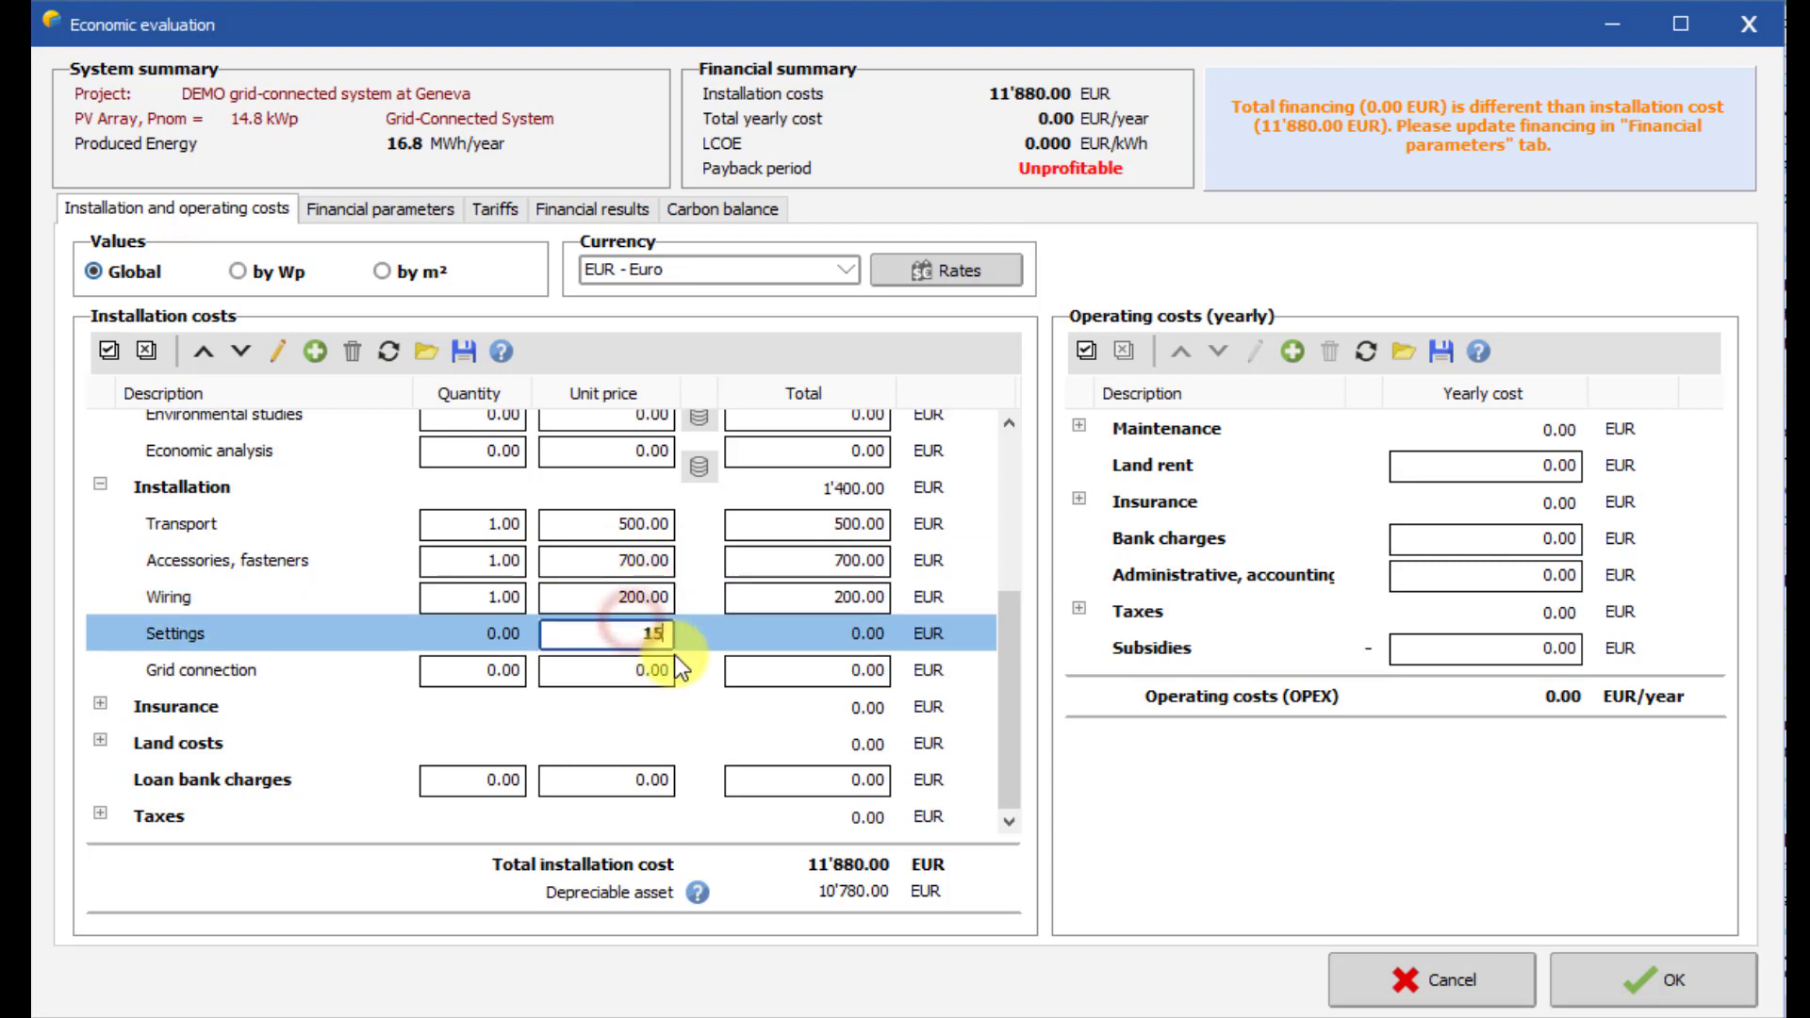
{"action": "left_click", "coordinate": [646, 671]}
{"action": "type", "text": "150"}
Set building and liability insurance to 50 EUR each and loan bank charges to 100 EUR.
{"action": "left_click", "coordinate": [100, 704]}
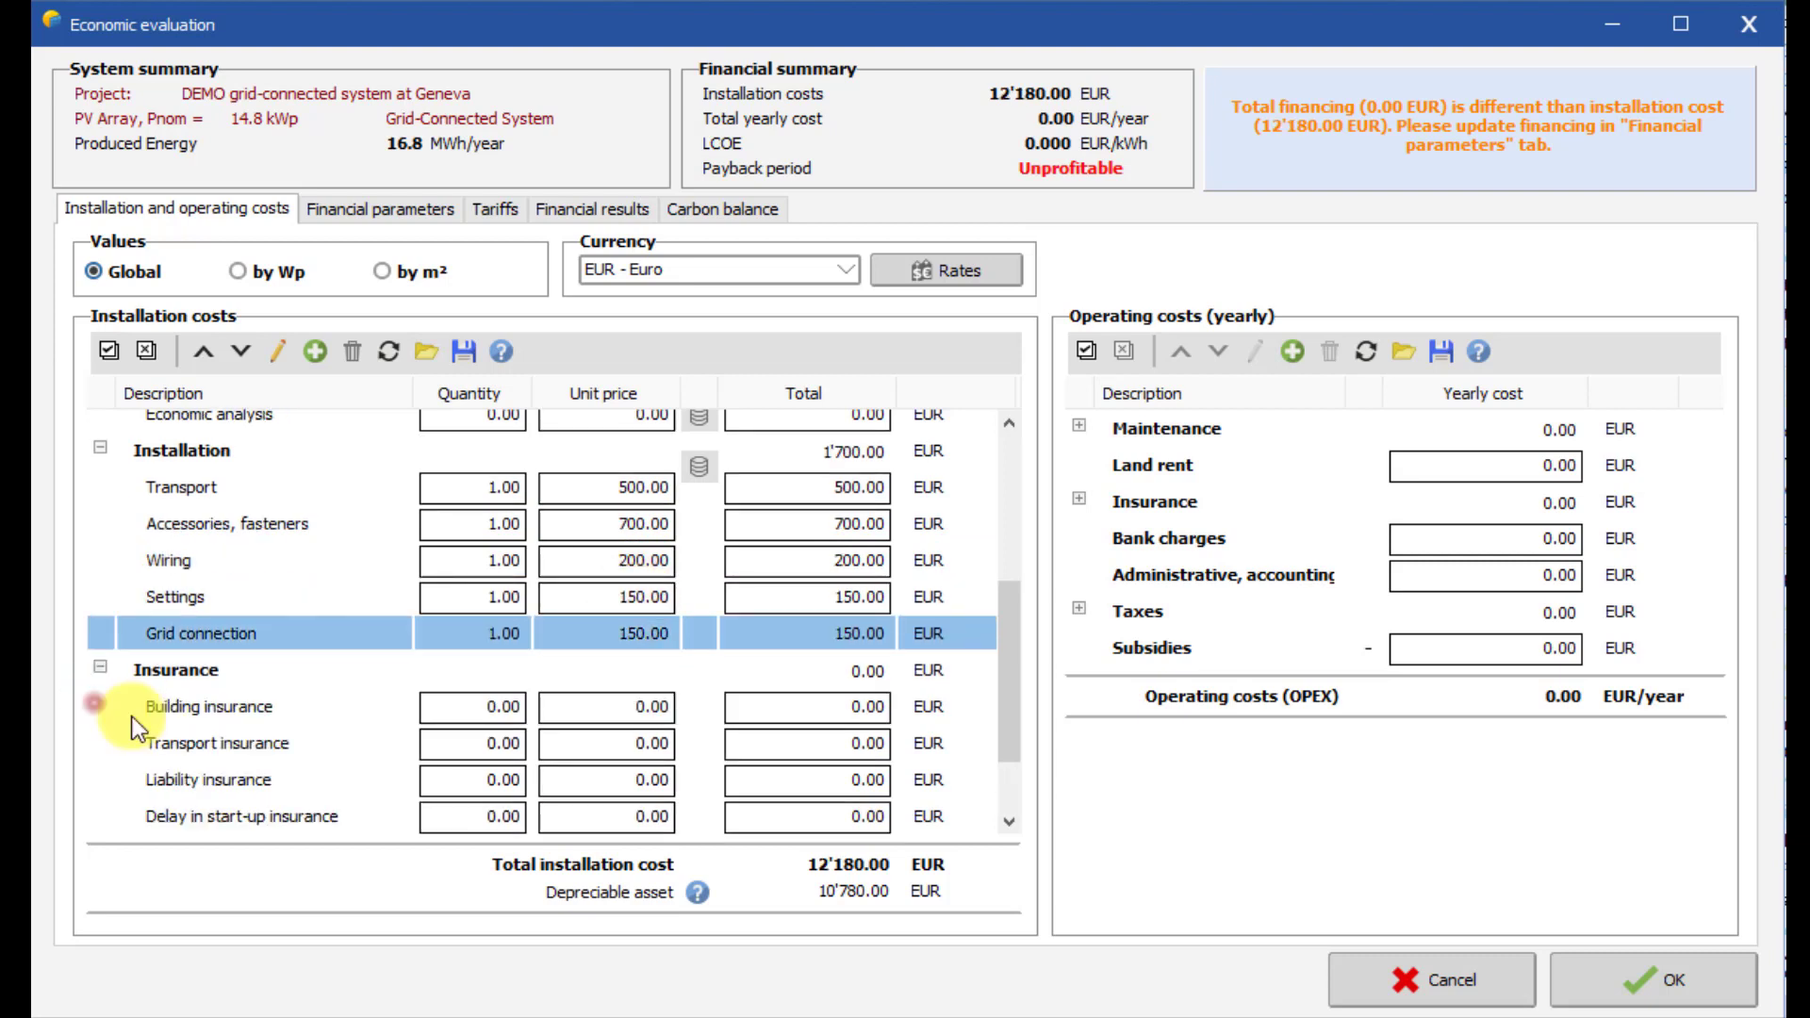
{"action": "scroll", "coordinate": [553, 709], "scroll_direction": "down", "scroll_amount": 1}
{"action": "left_click", "coordinate": [626, 599]}
{"action": "type", "text": "50"}
{"action": "left_click", "coordinate": [642, 638]}
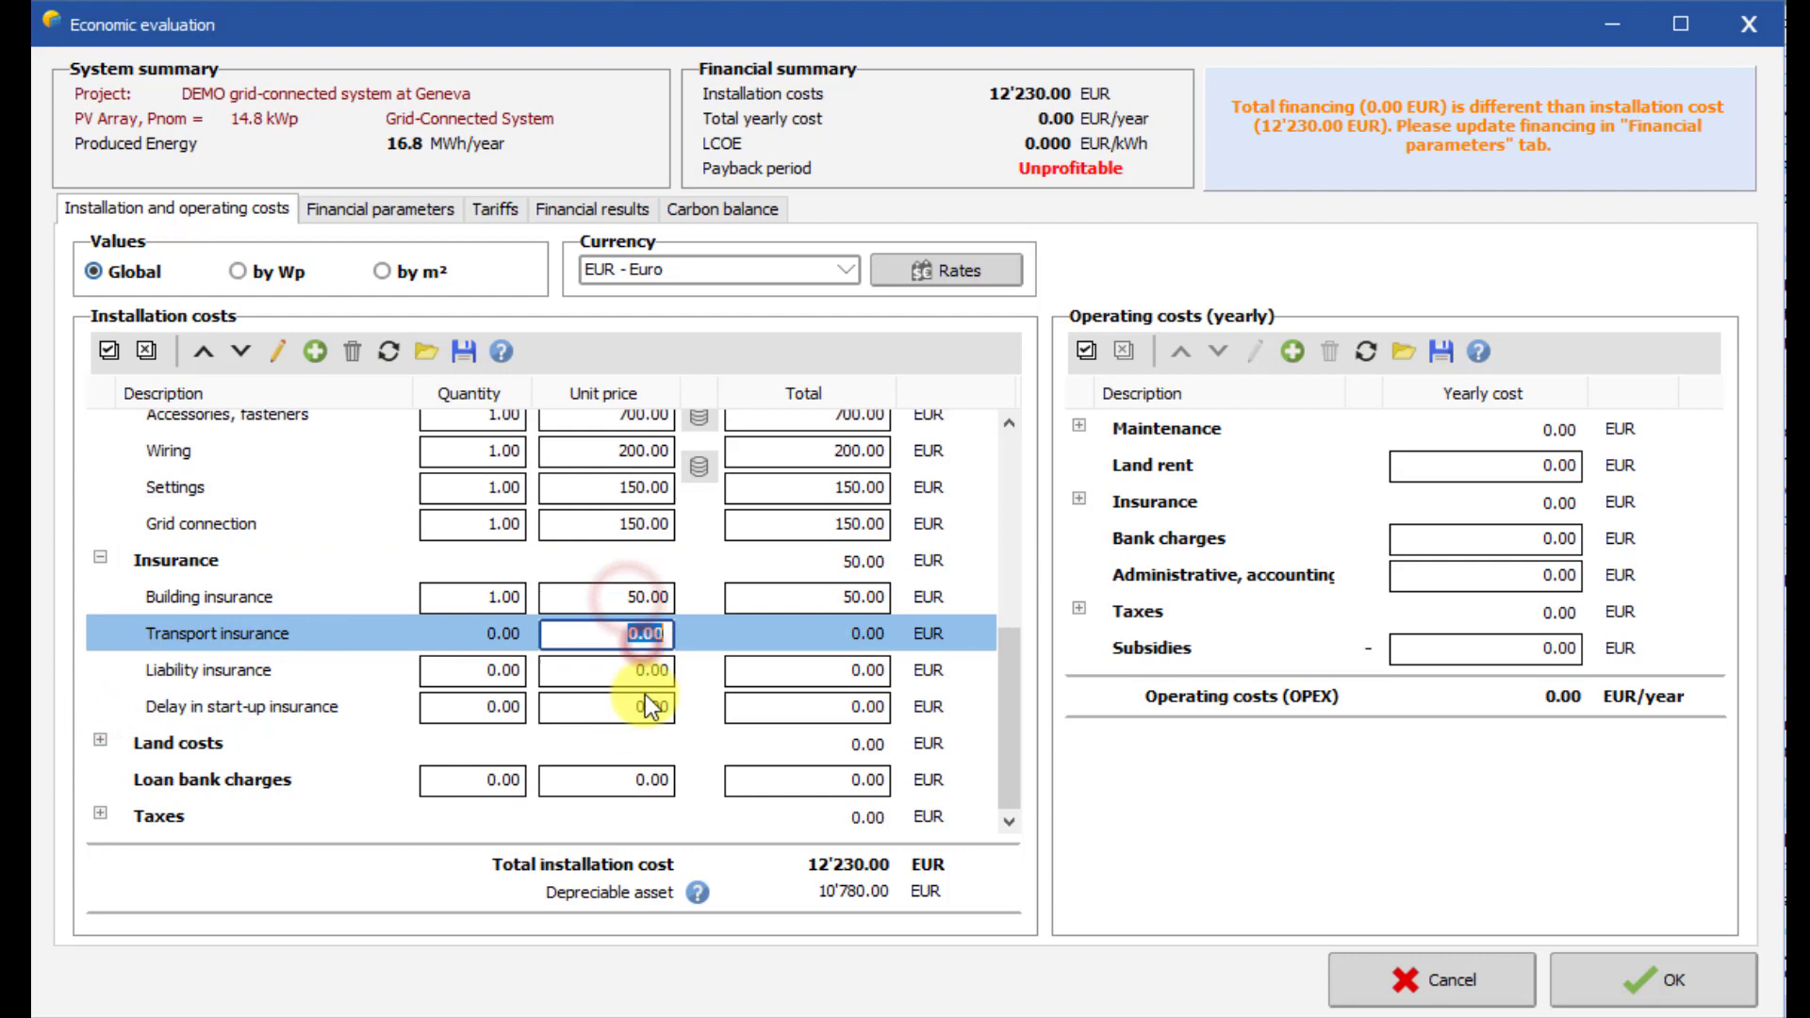
{"action": "left_click", "coordinate": [641, 671]}
{"action": "type", "text": "50"}
{"action": "left_click", "coordinate": [639, 707]}
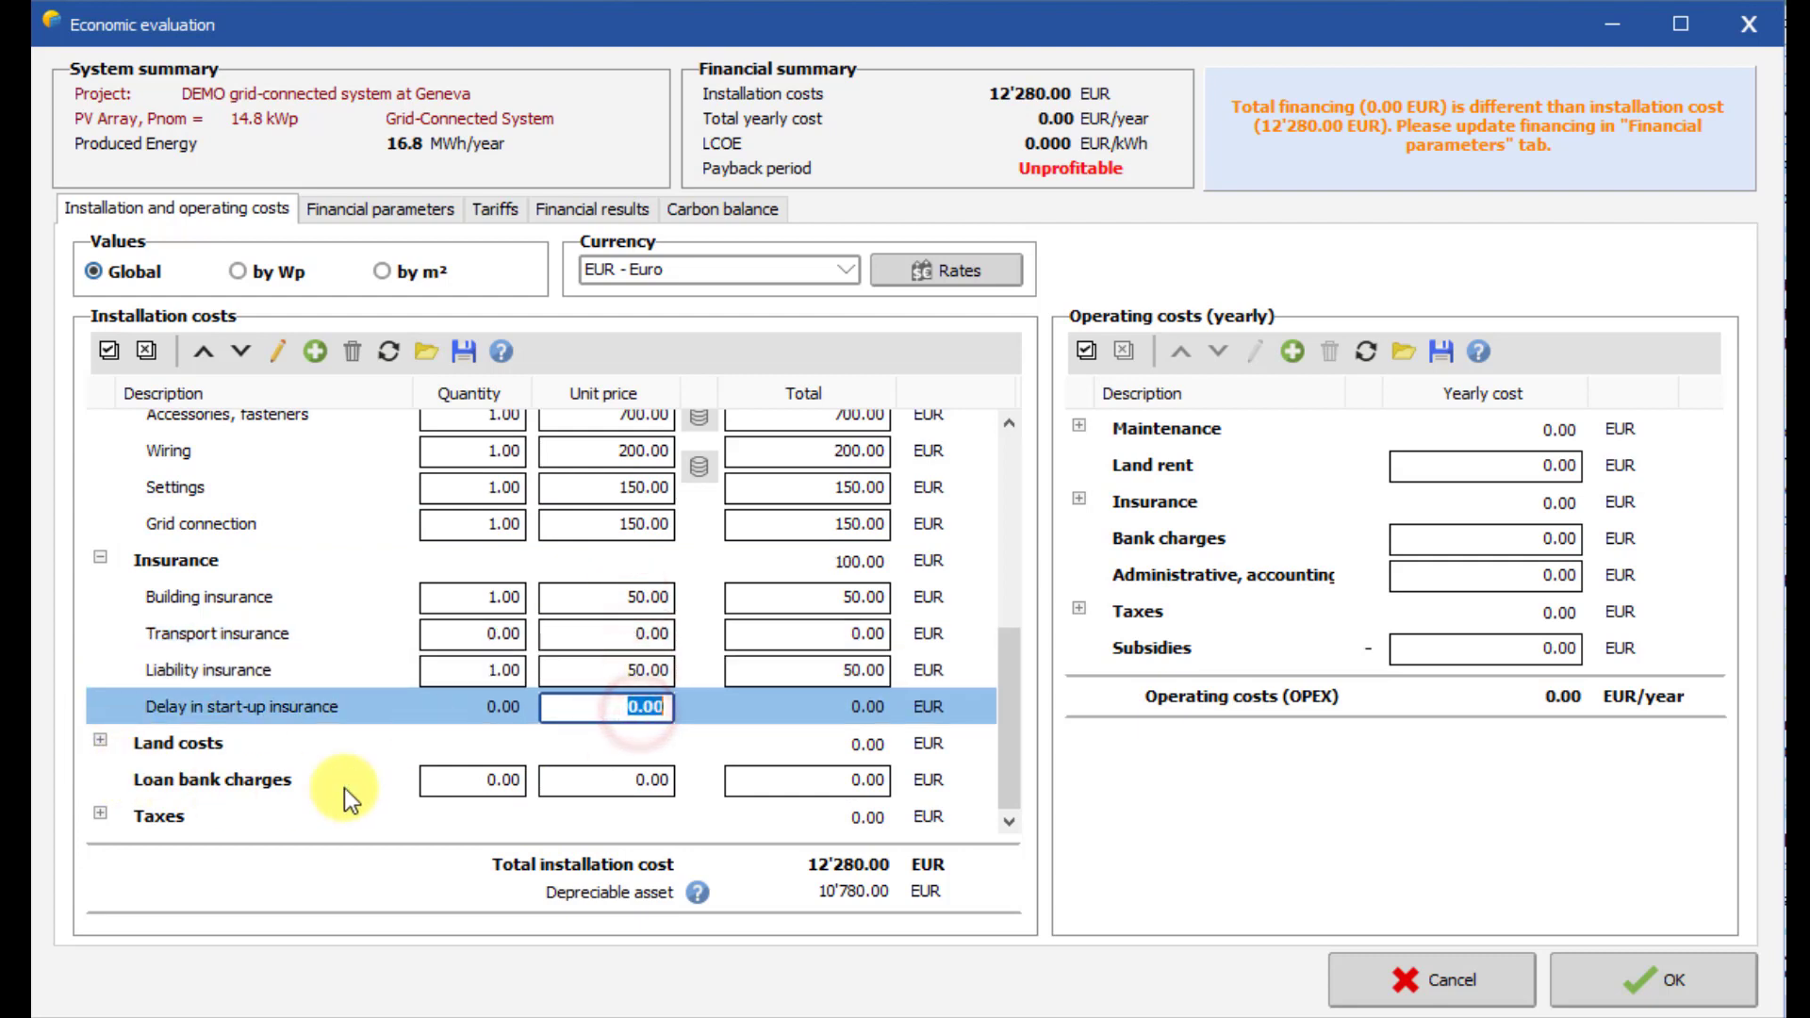
{"action": "left_click", "coordinate": [645, 779]}
{"action": "type", "text": "100"}
Apply 10% VAT on a base of 10'780 EUR.
{"action": "left_click", "coordinate": [100, 812]}
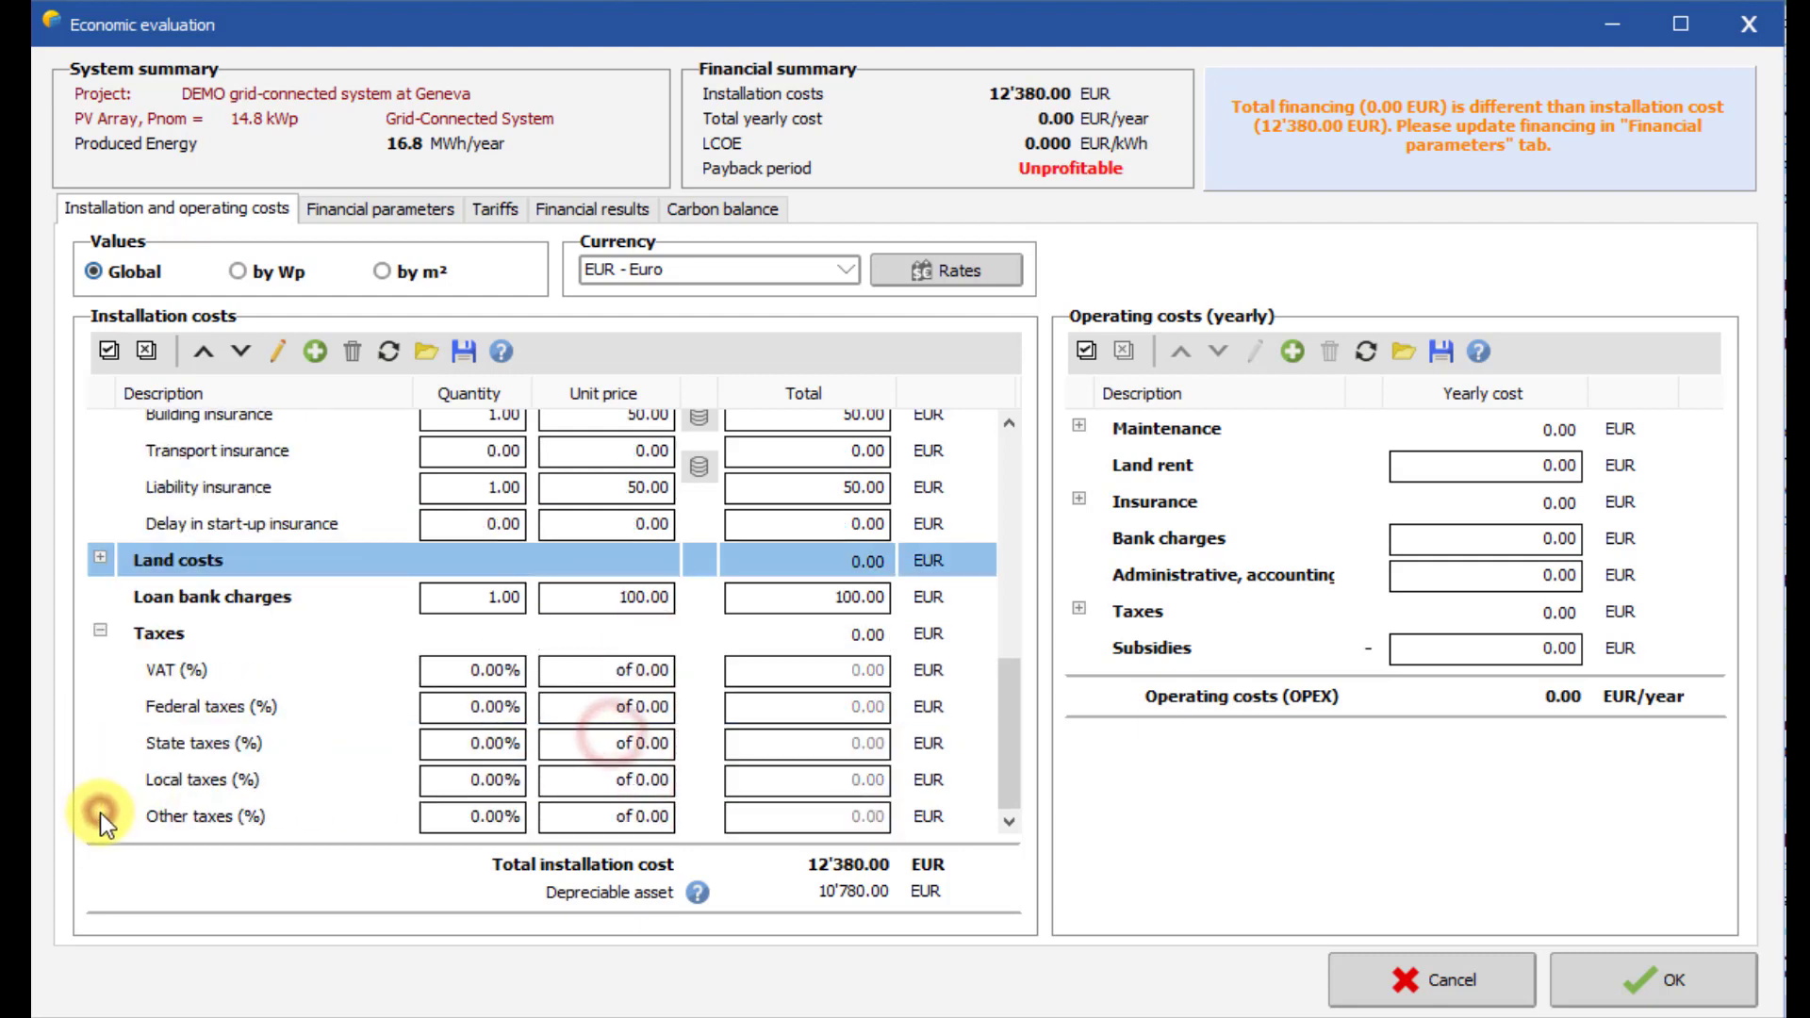
{"action": "left_click", "coordinate": [475, 670]}
{"action": "type", "text": "10"}
{"action": "left_click", "coordinate": [586, 671]}
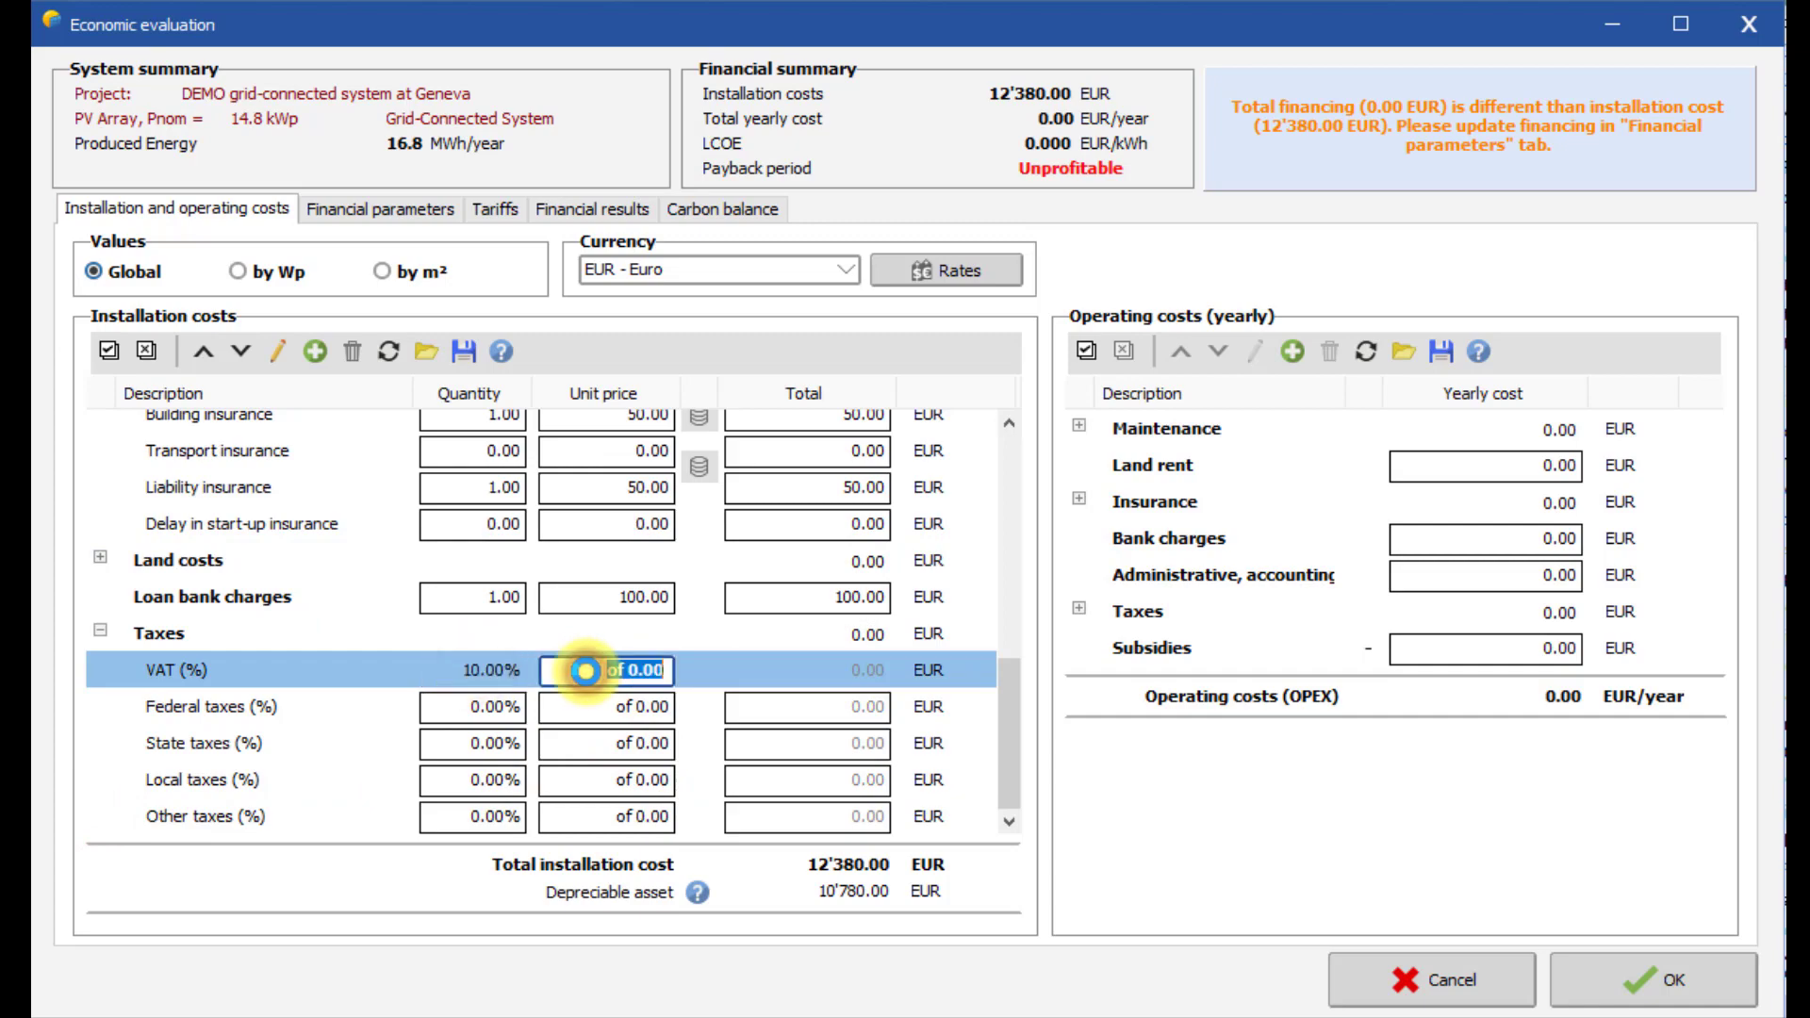
{"action": "type", "text": "10'780"}
{"action": "left_click", "coordinate": [589, 707]}
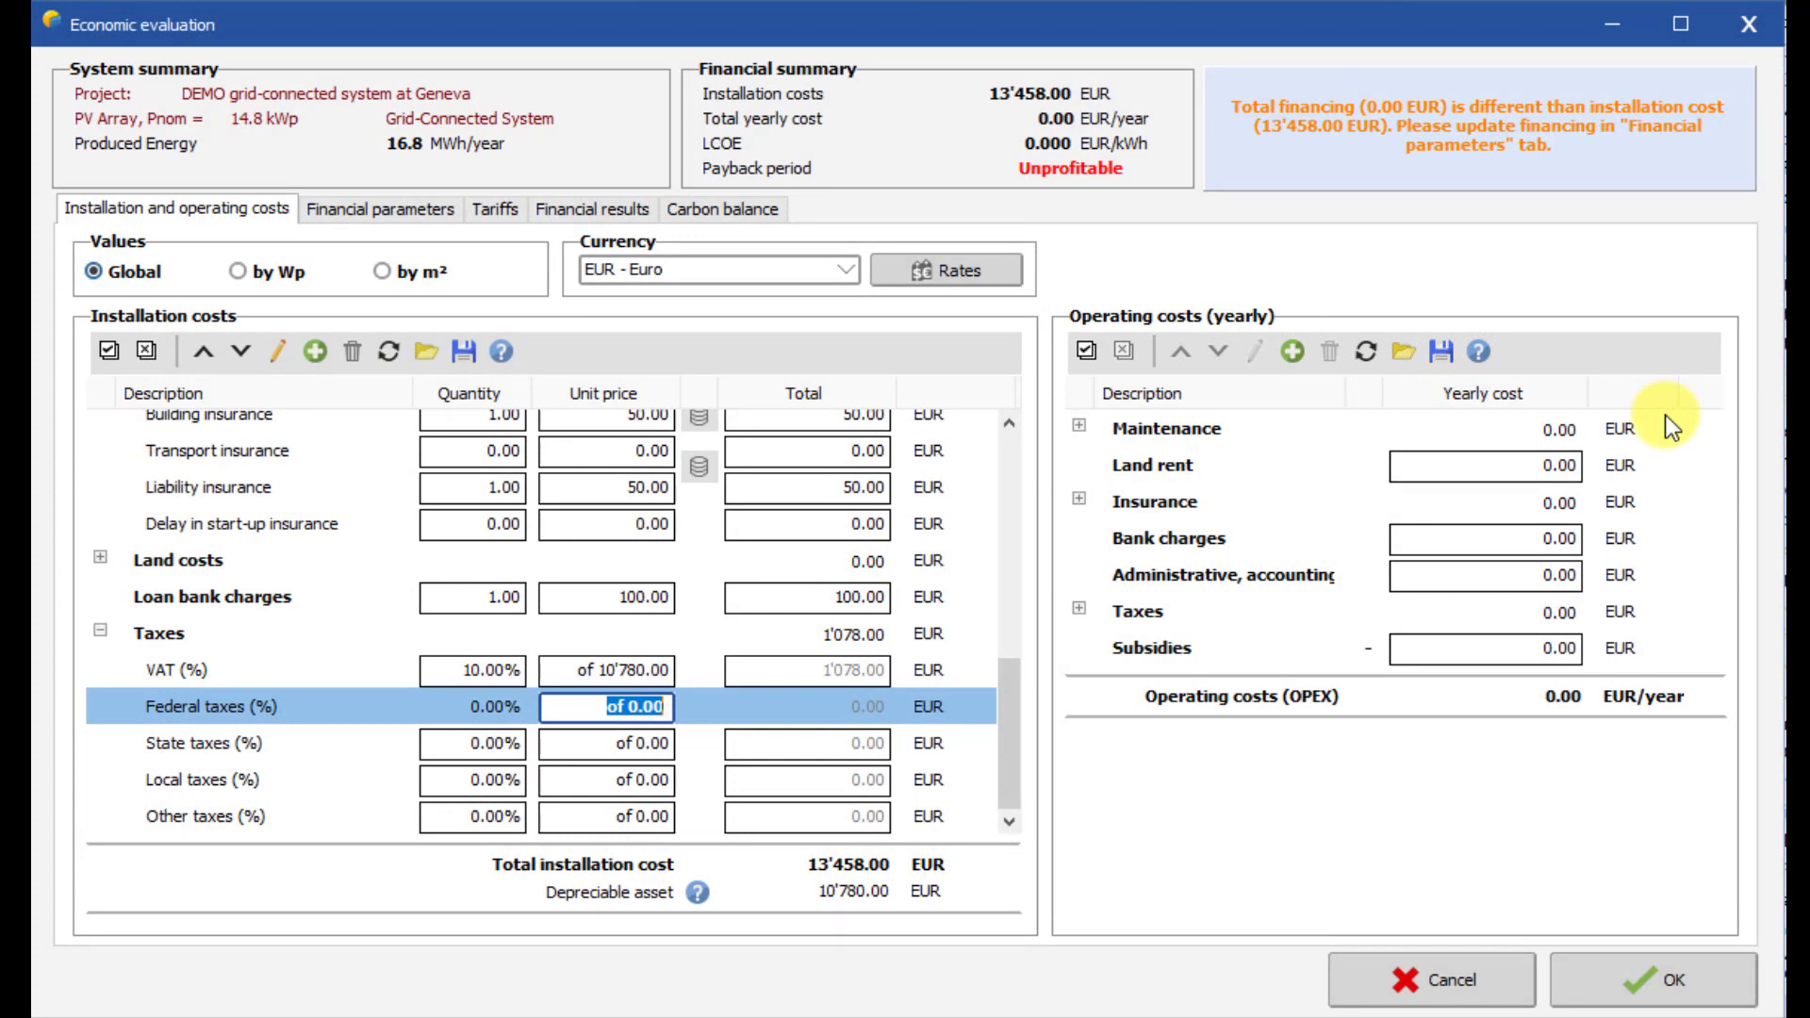
Set yearly maintenance costs: reparation 150, cleaning 100, security fund 100 EUR.
{"action": "left_click", "coordinate": [1079, 429]}
{"action": "left_click", "coordinate": [1535, 502]}
{"action": "type", "text": "1"}
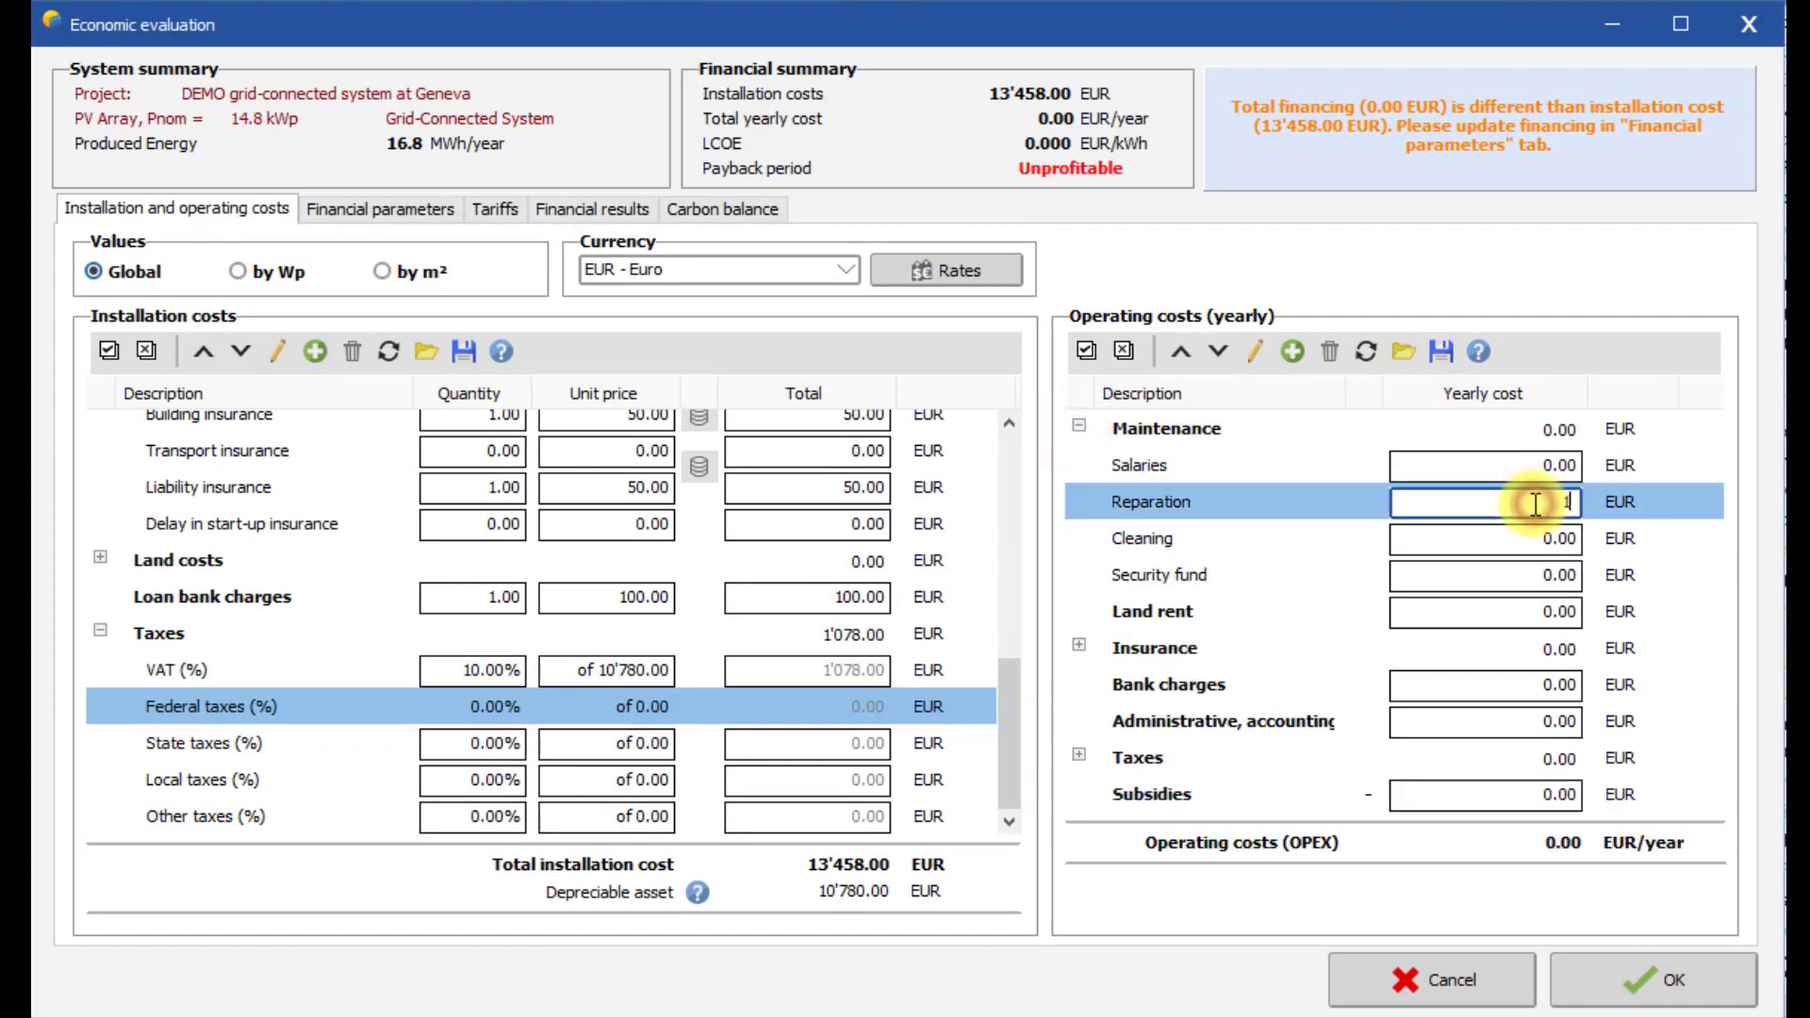
{"action": "type", "text": "50"}
{"action": "left_click", "coordinate": [1536, 538]}
{"action": "type", "text": "100"}
{"action": "left_click", "coordinate": [1539, 574]}
{"action": "type", "text": "10"}
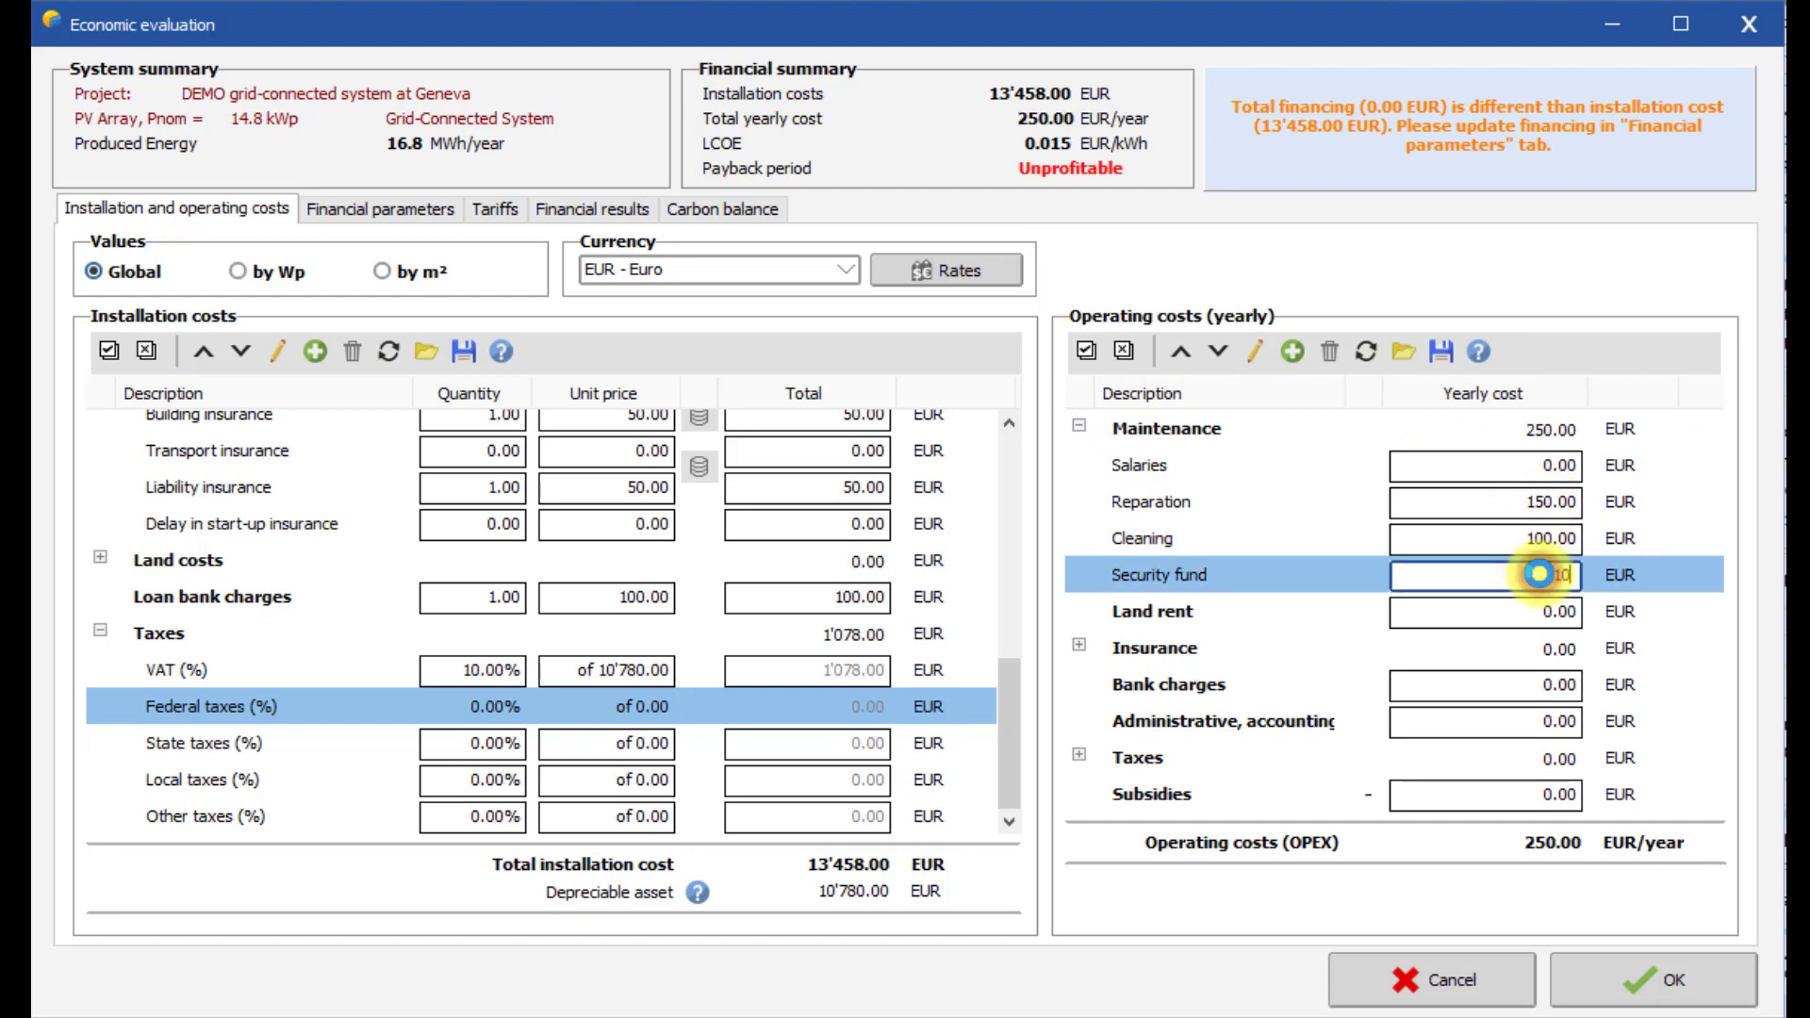
{"action": "type", "text": "0"}
{"action": "left_click", "coordinate": [1539, 609]}
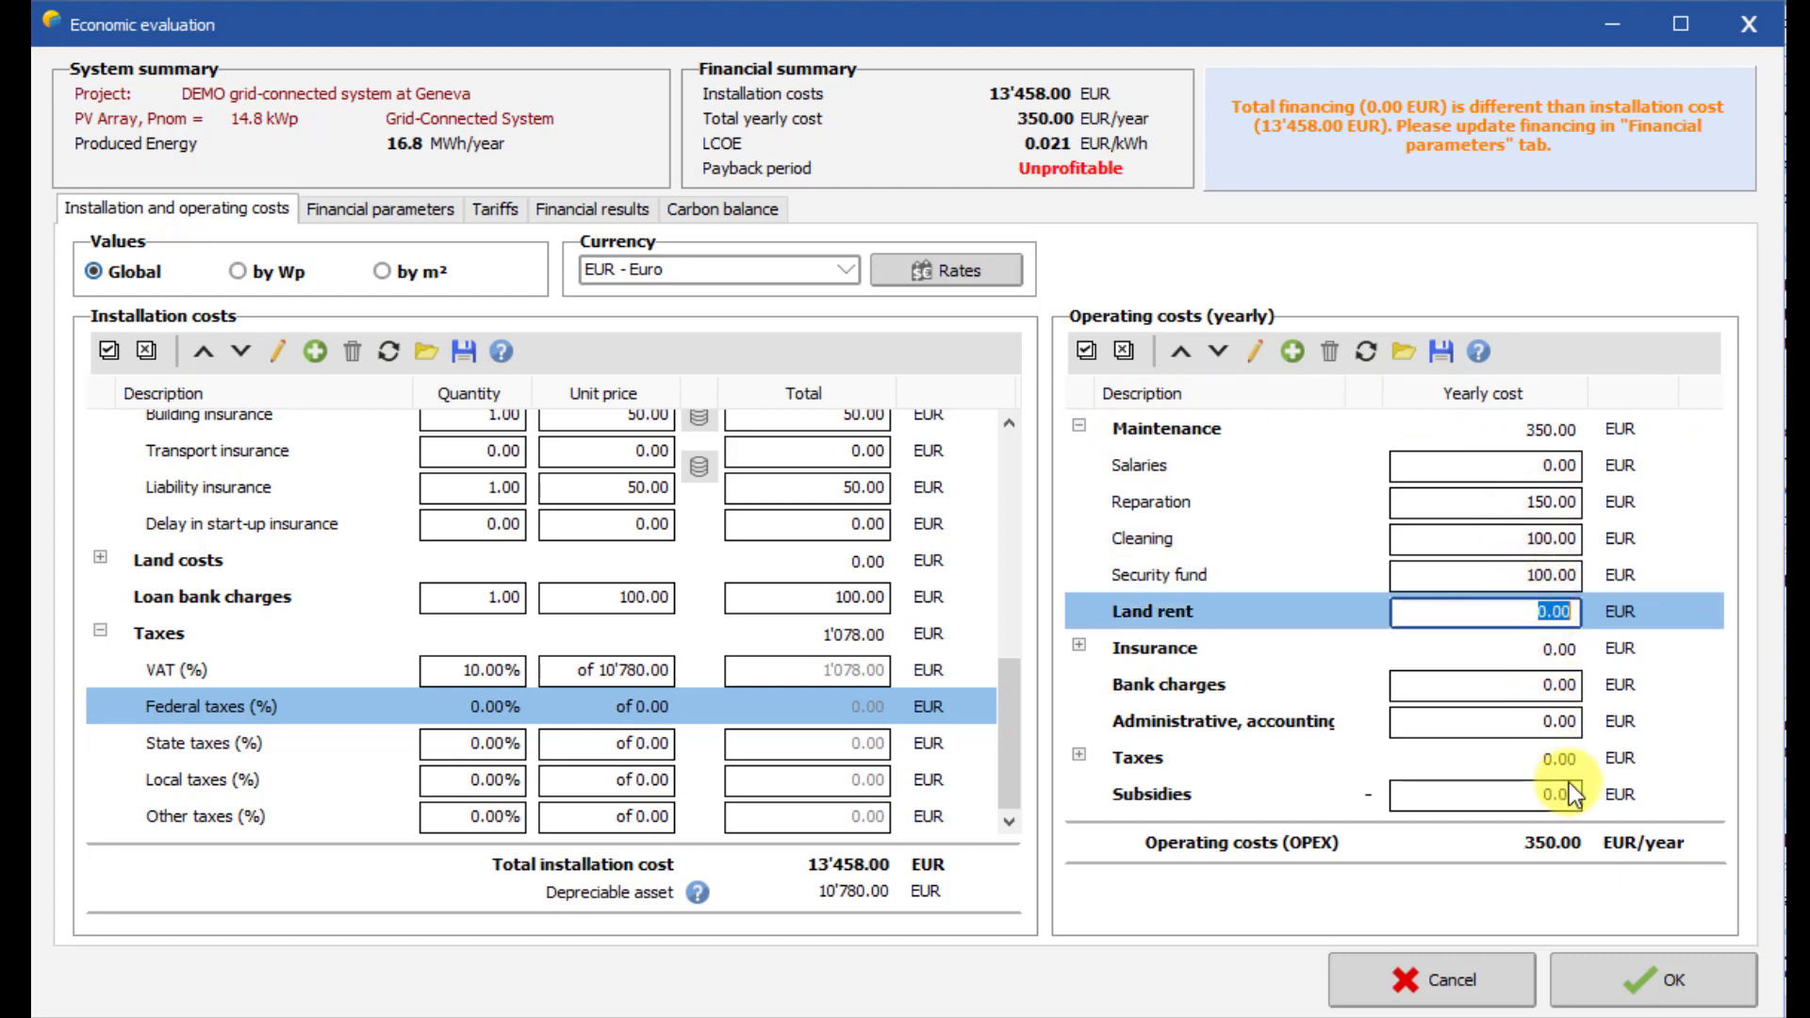
Enter facilities insurance 50, loan insurance 100, bank charges 200 and administrative costs 200 EUR.
{"action": "left_click", "coordinate": [1080, 647]}
{"action": "left_click", "coordinate": [1503, 688]}
{"action": "type", "text": "50"}
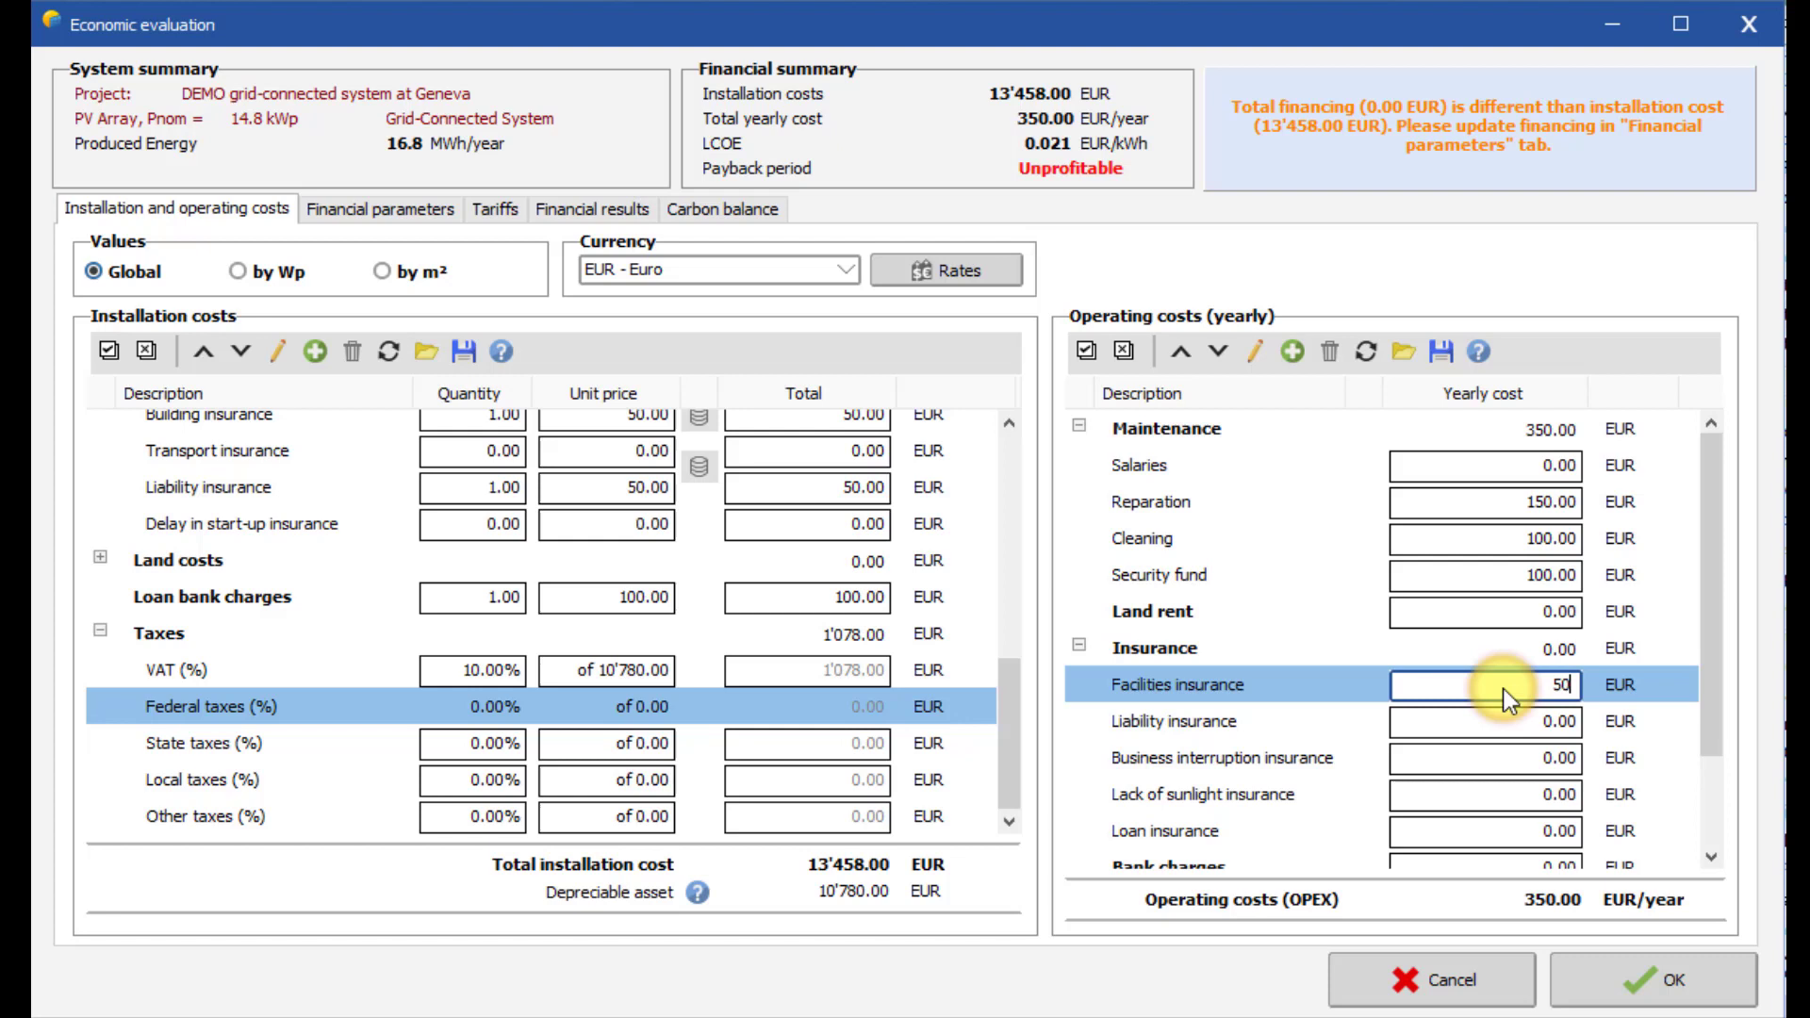
{"action": "left_click", "coordinate": [1518, 721]}
{"action": "scroll", "coordinate": [1523, 711], "scroll_direction": "down", "scroll_amount": 1}
{"action": "left_click", "coordinate": [1546, 720]}
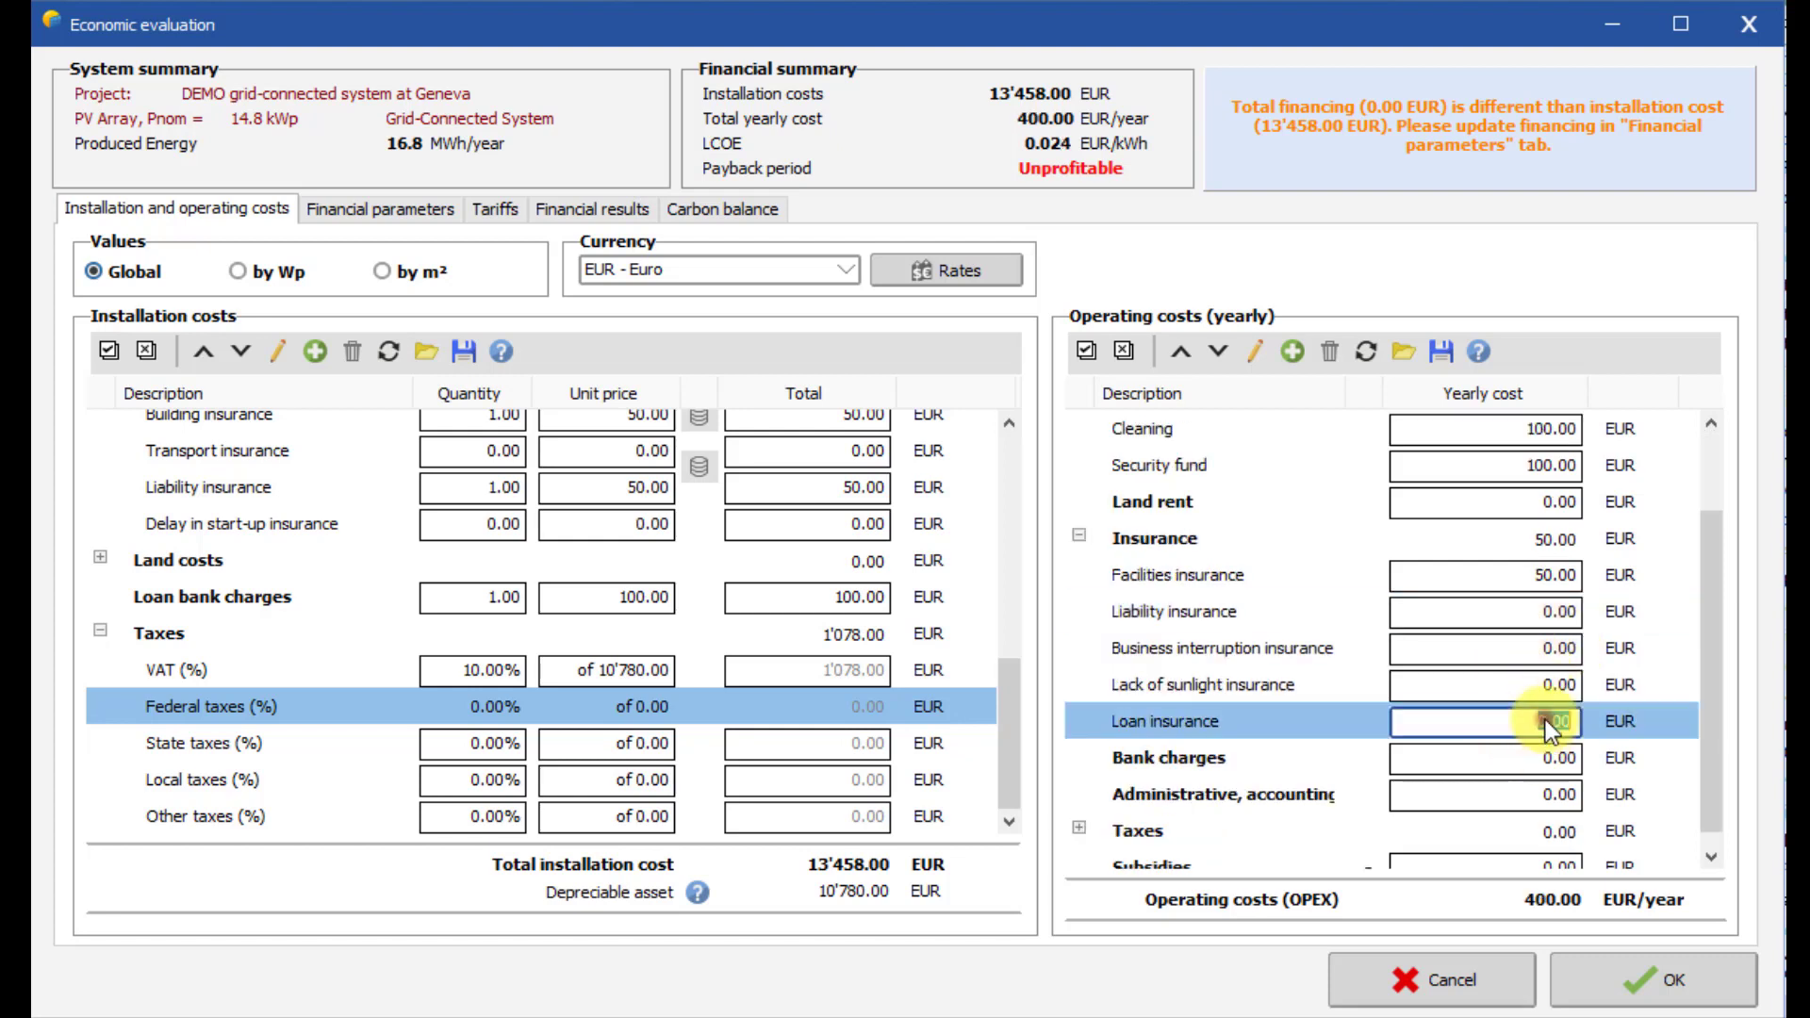
{"action": "type", "text": "100"}
{"action": "left_click", "coordinate": [1554, 755]}
{"action": "type", "text": "200"}
{"action": "left_click", "coordinate": [1544, 792]}
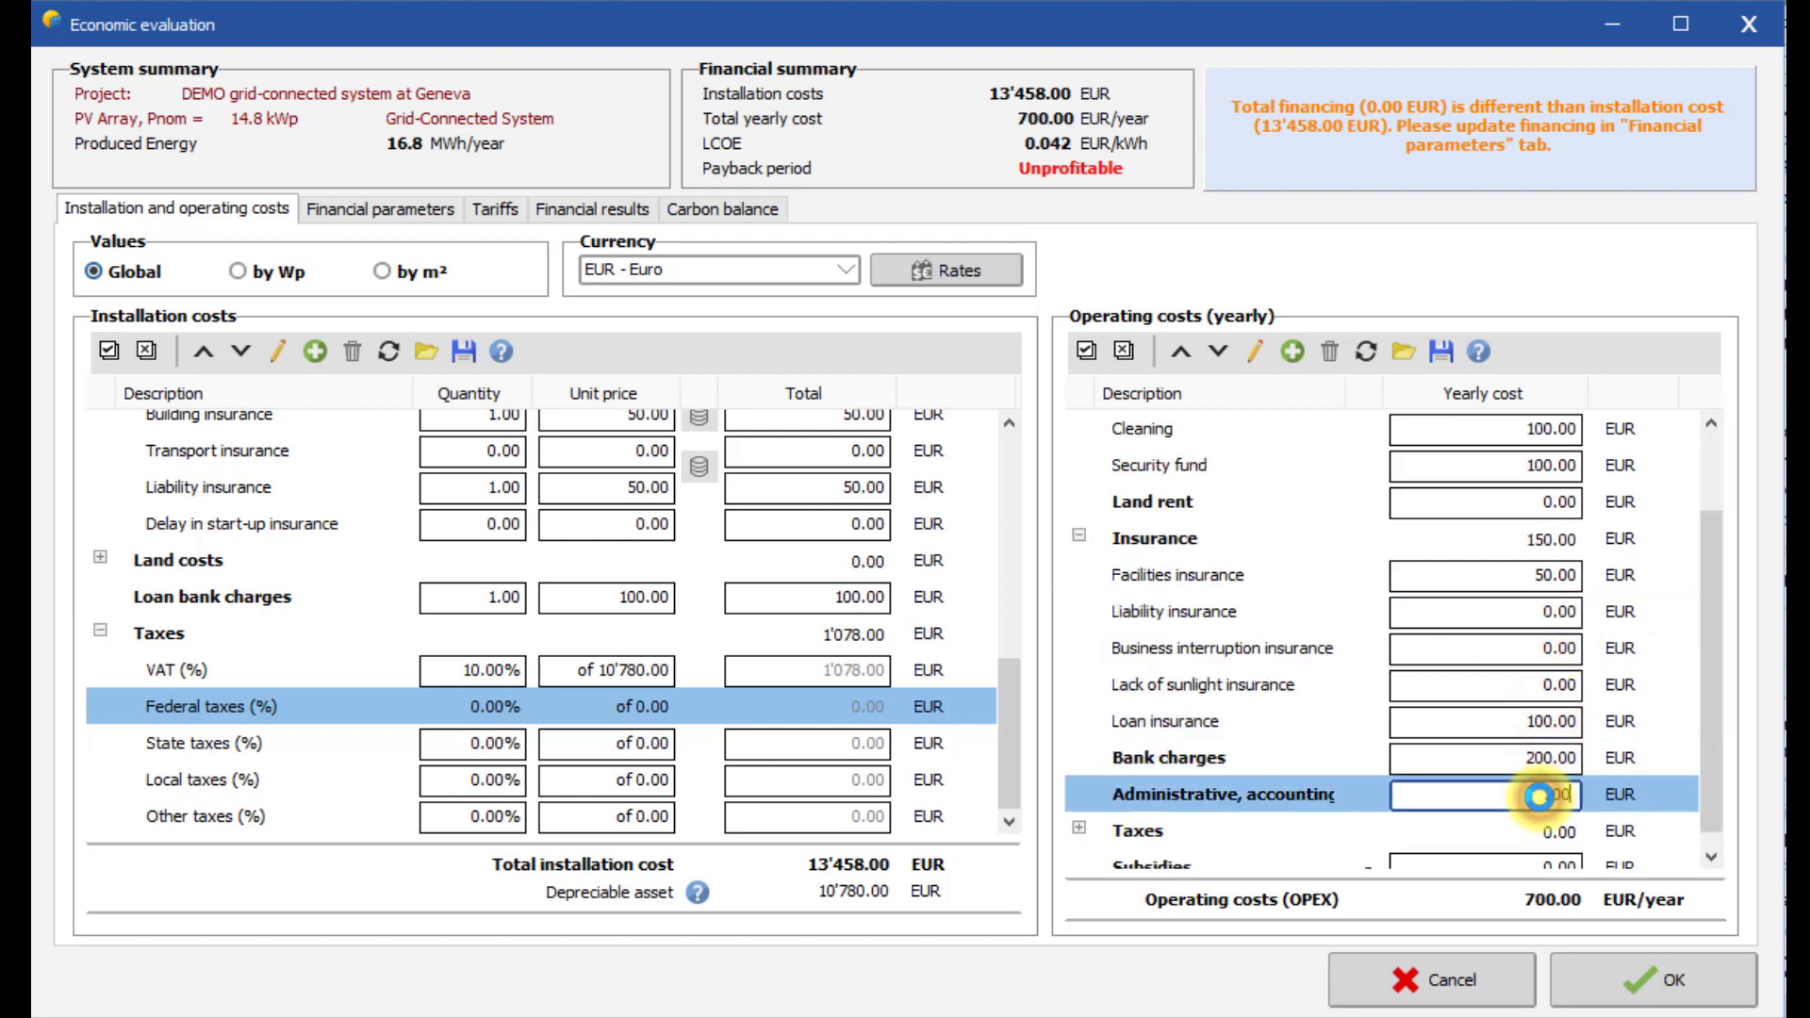
{"action": "type", "text": "200"}
{"action": "key", "text": "Return"}
{"action": "scroll", "coordinate": [1541, 792], "scroll_direction": "down", "scroll_amount": 1}
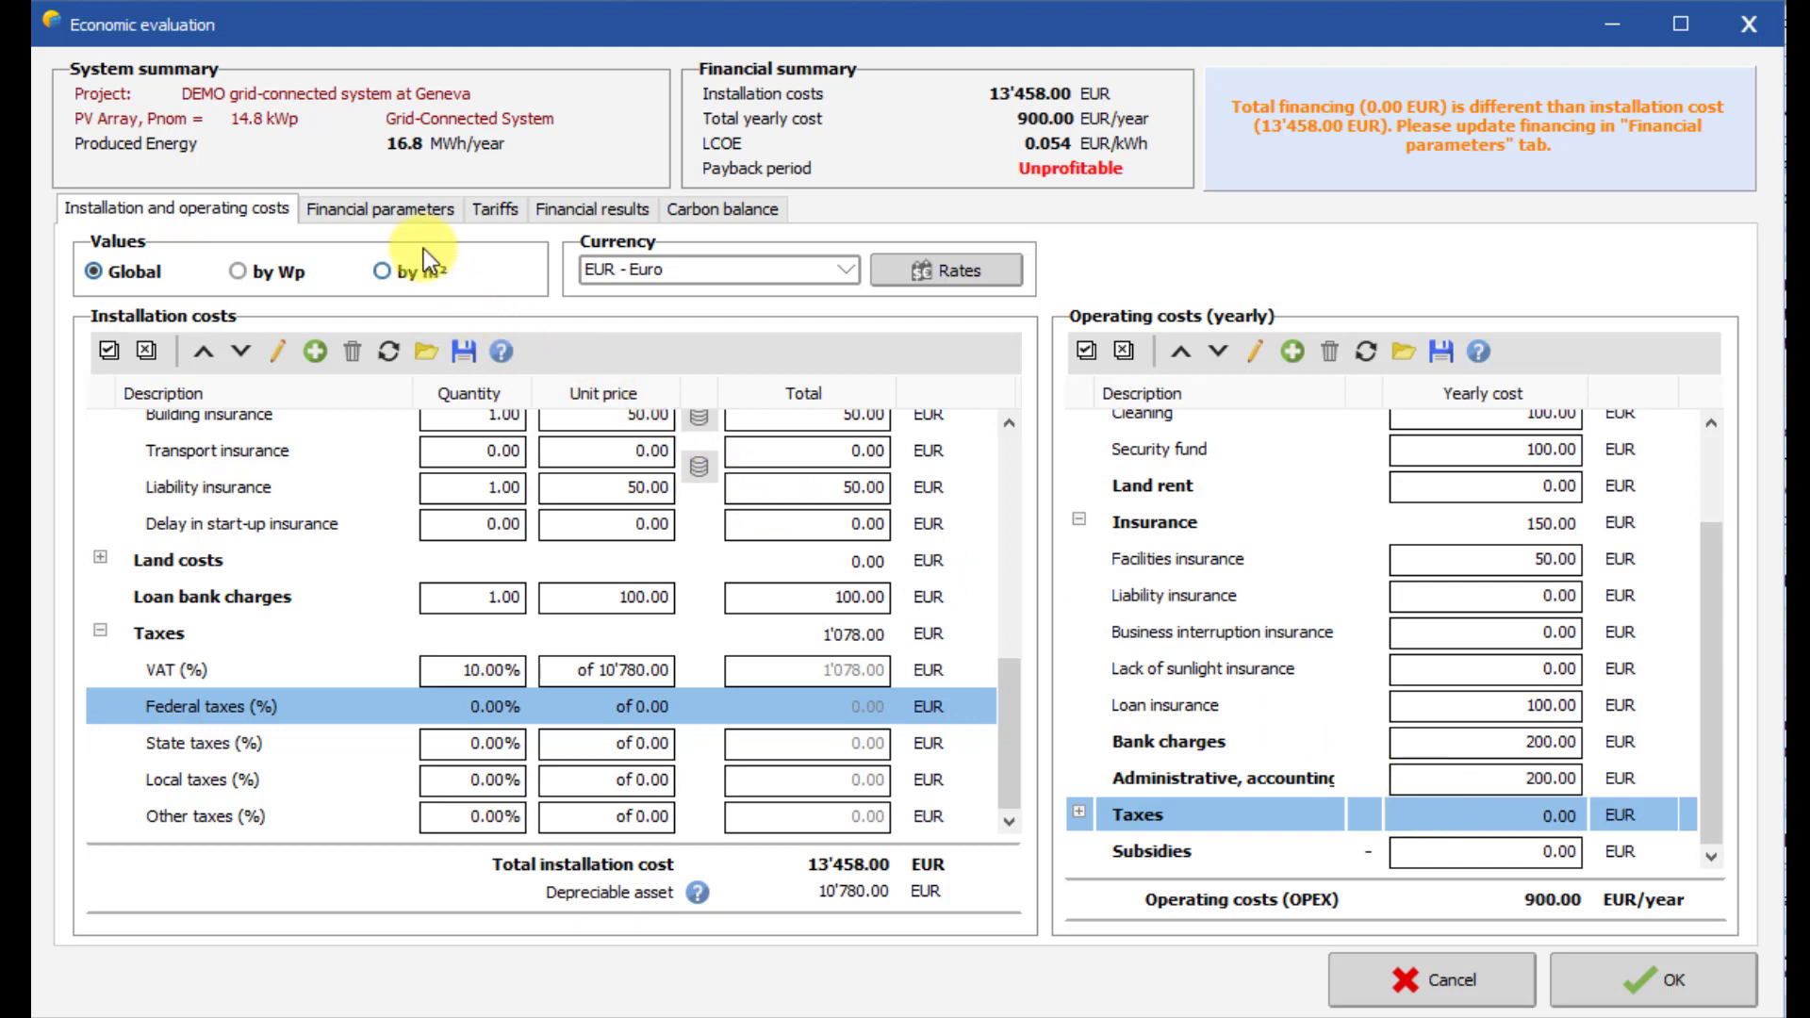
On the Financial parameters tab, change project lifetime to 25 years and start year to 2022.
{"action": "left_click", "coordinate": [393, 213]}
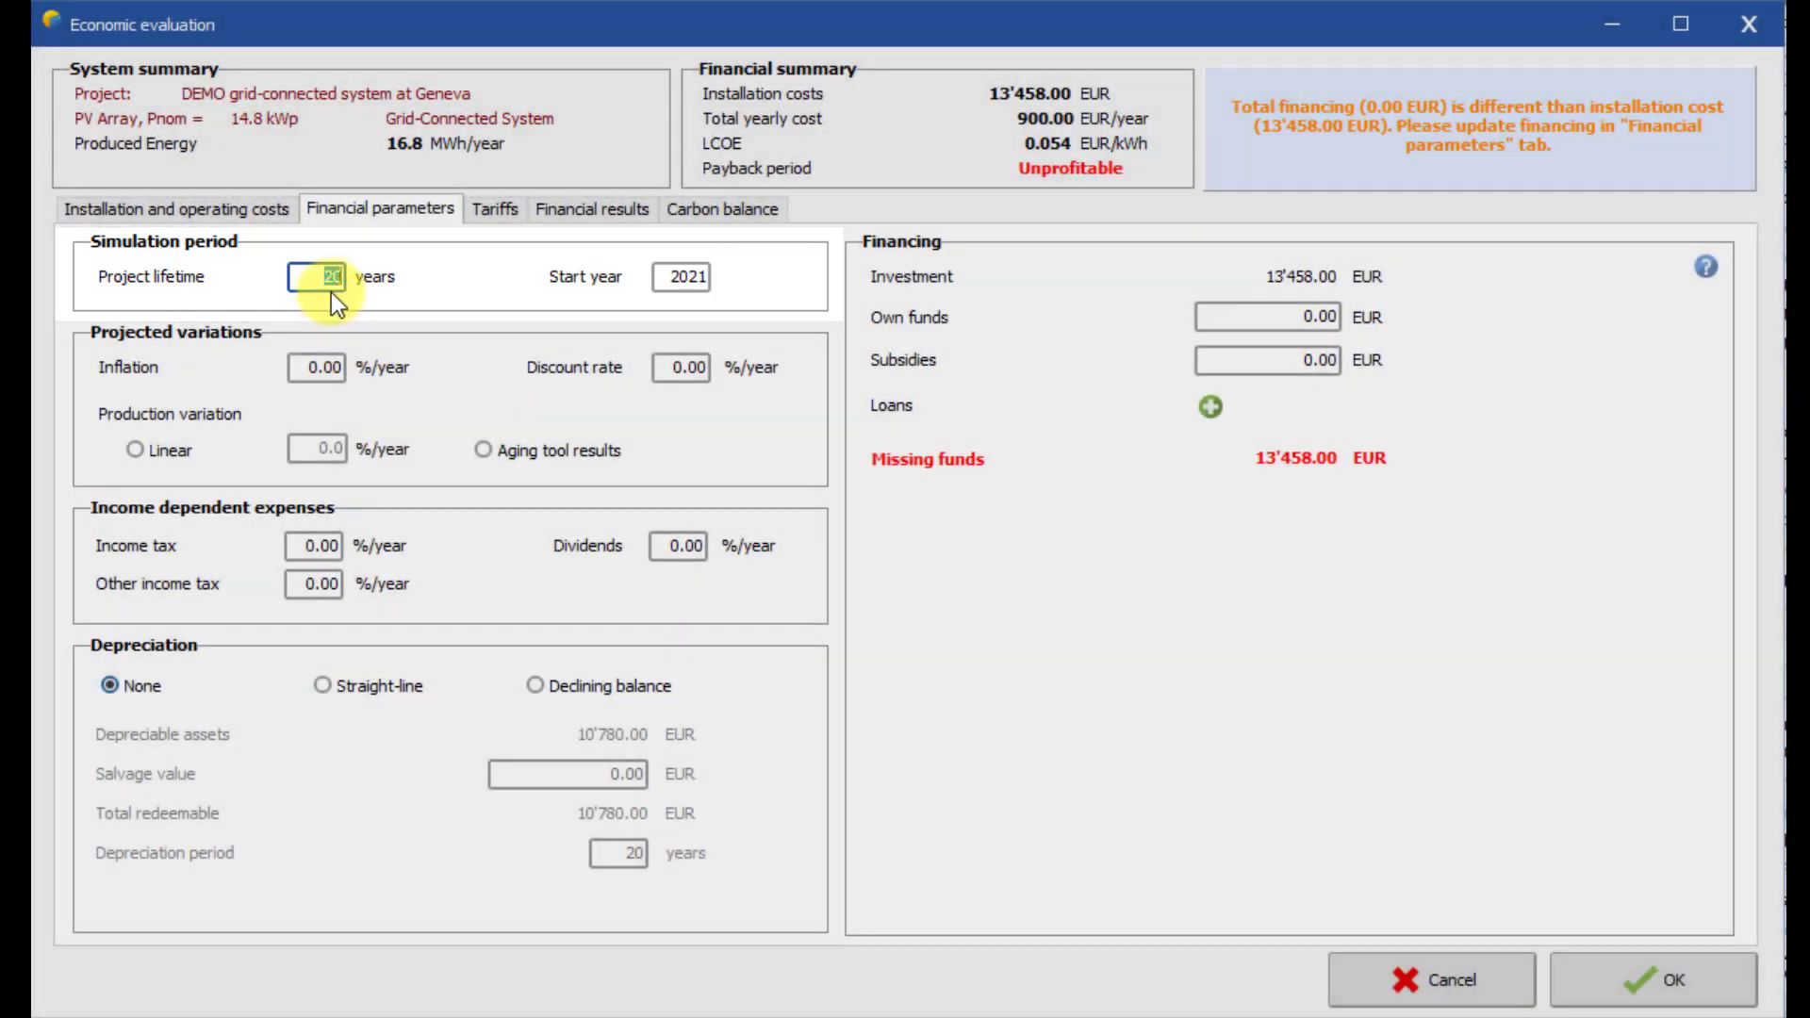
{"action": "left_click", "coordinate": [320, 279]}
{"action": "key", "text": "BackSpace"}
{"action": "type", "text": "5"}
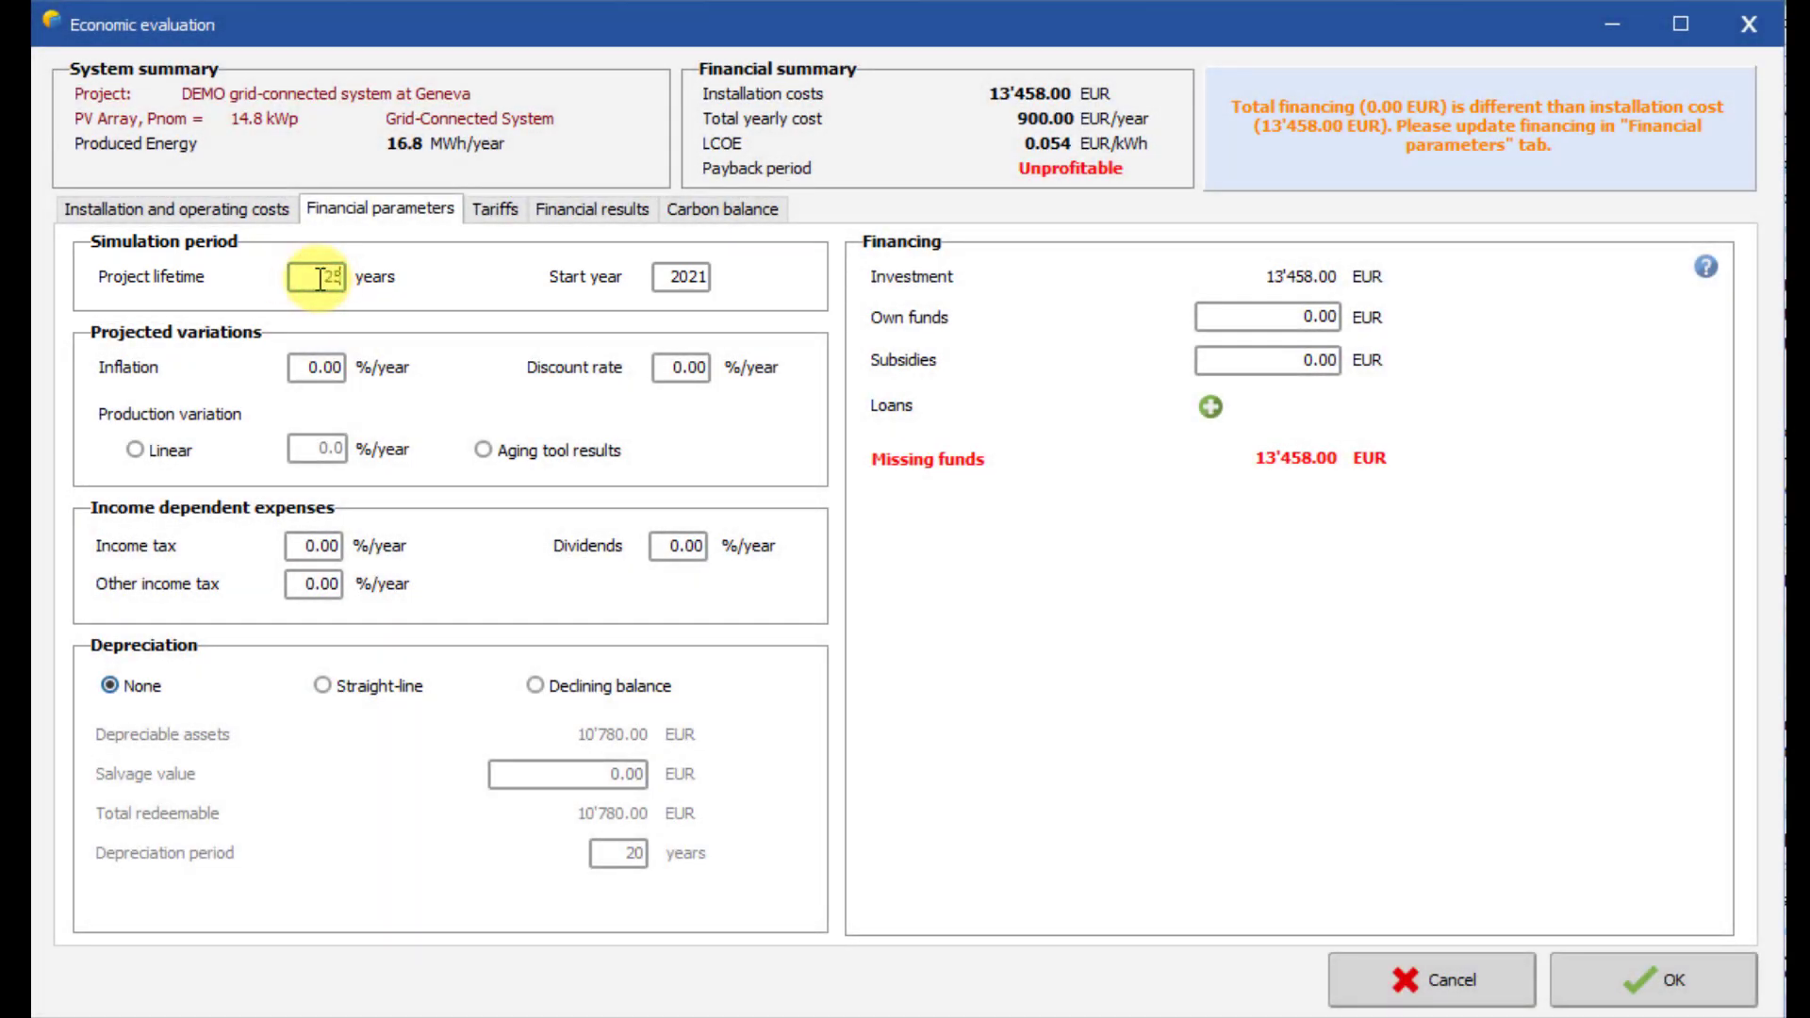
{"action": "double_click", "coordinate": [687, 275]}
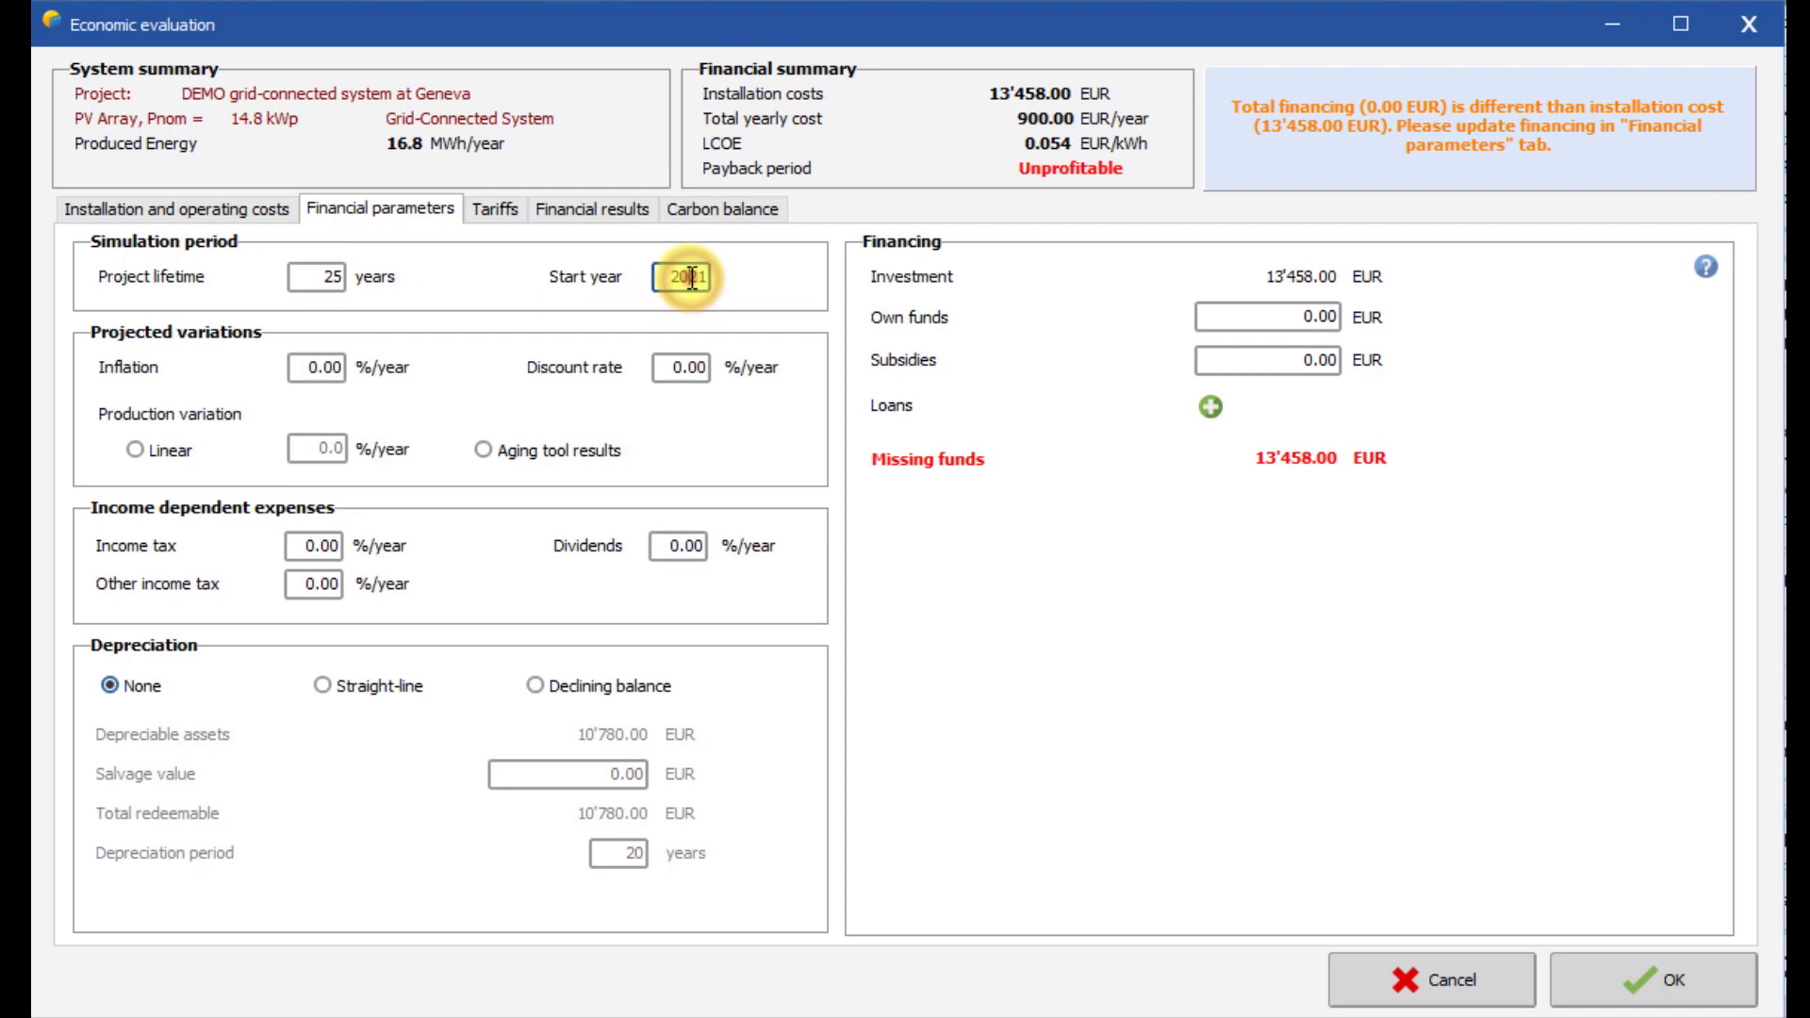
{"action": "key", "text": "BackSpace"}
{"action": "type", "text": "2024"}
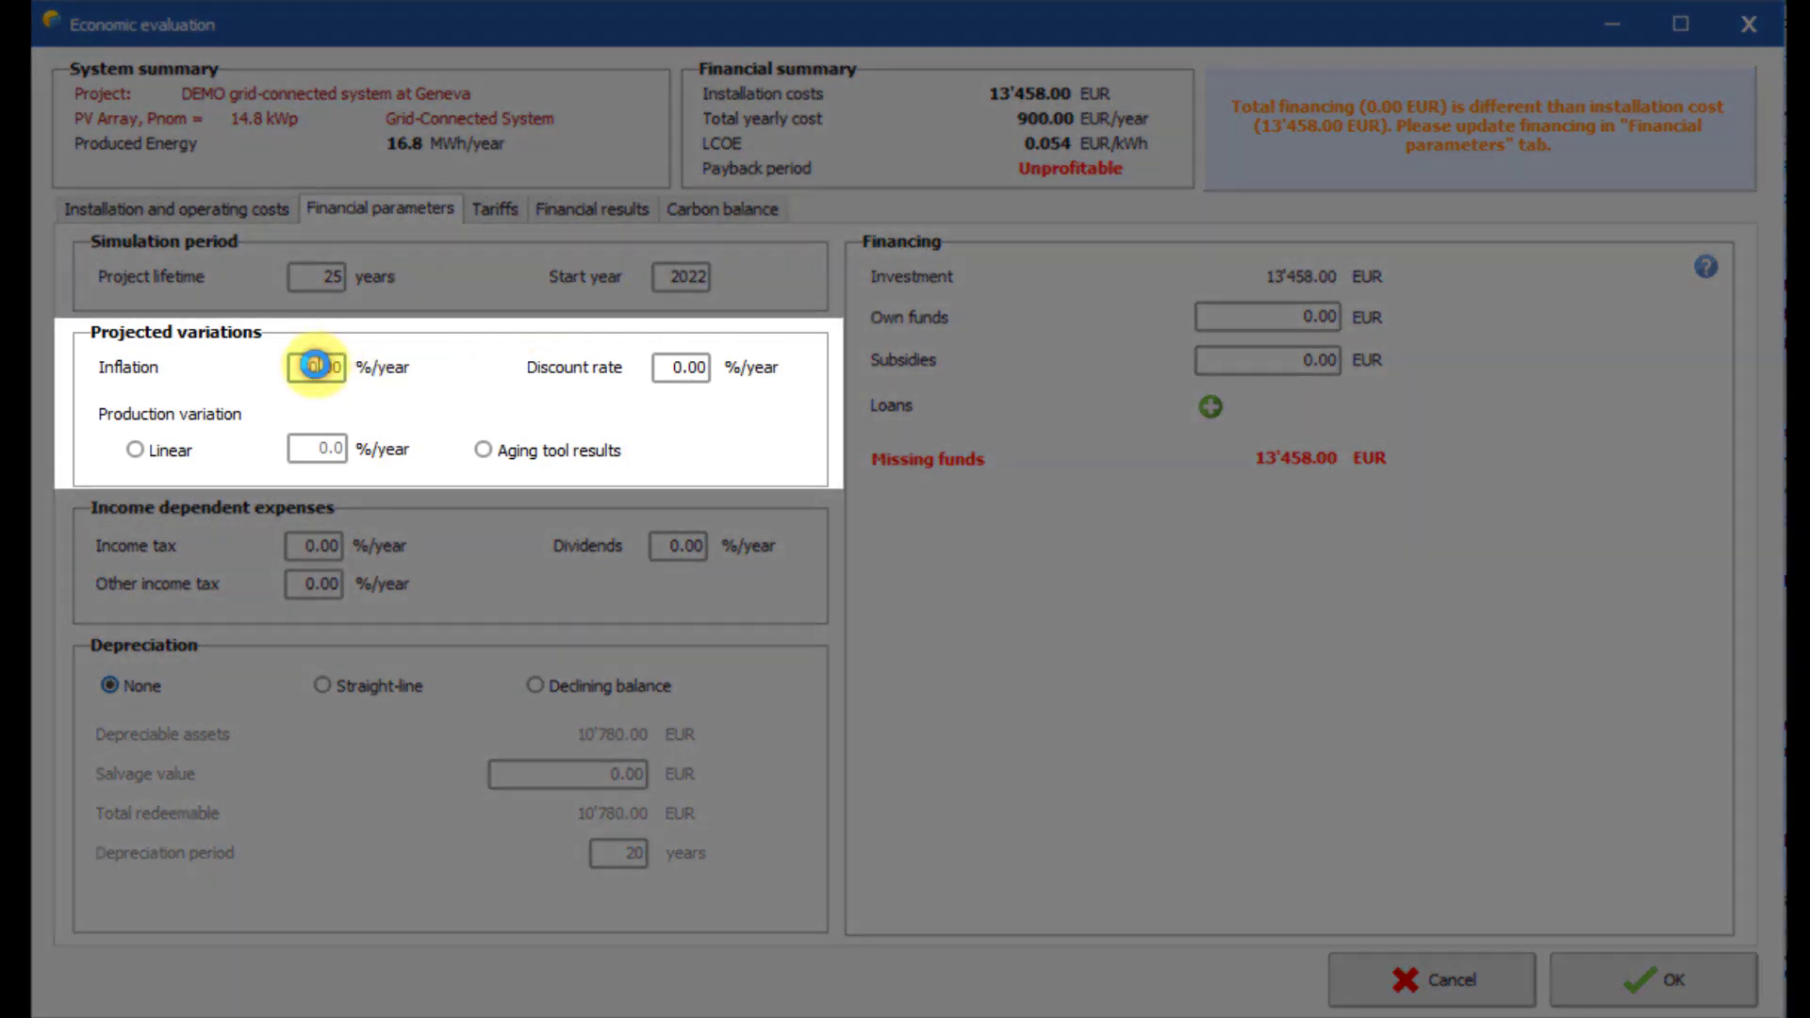
{"action": "left_click", "coordinate": [308, 367]}
Set yearly inflation to 1.5% and the discount rate to 1%.
{"action": "double_click", "coordinate": [308, 368]}
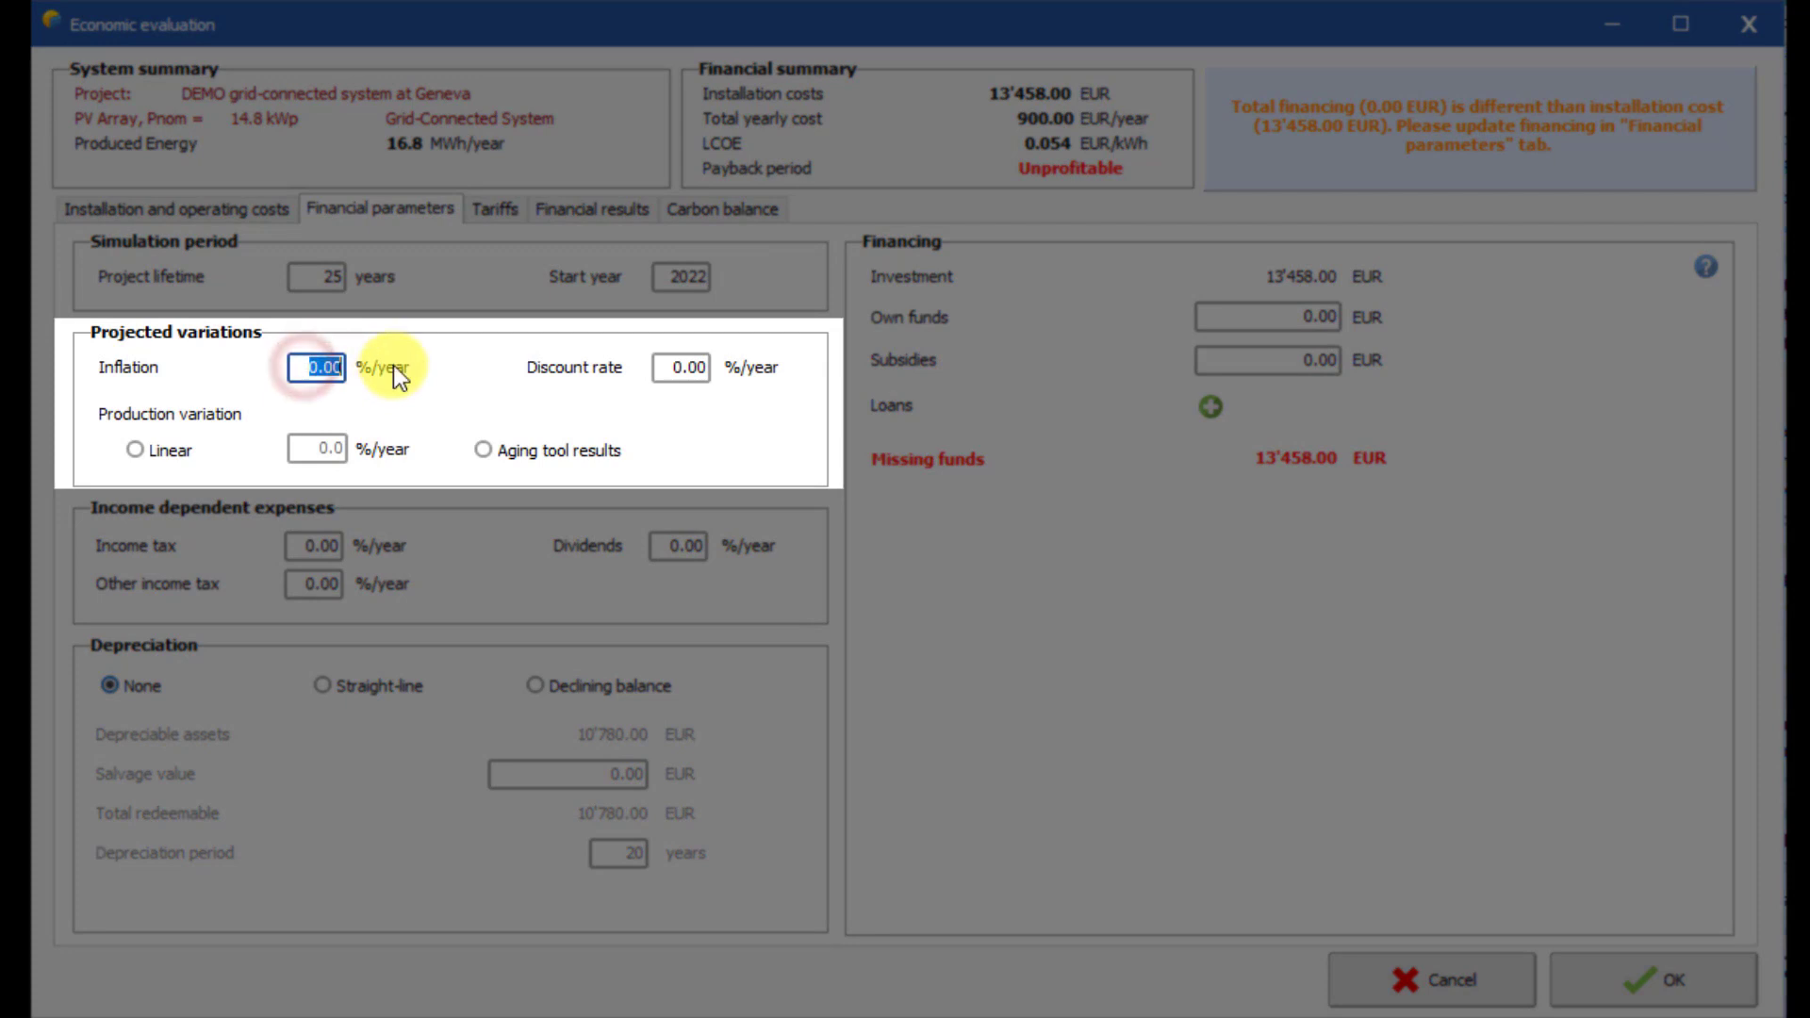
{"action": "type", "text": "1.5"}
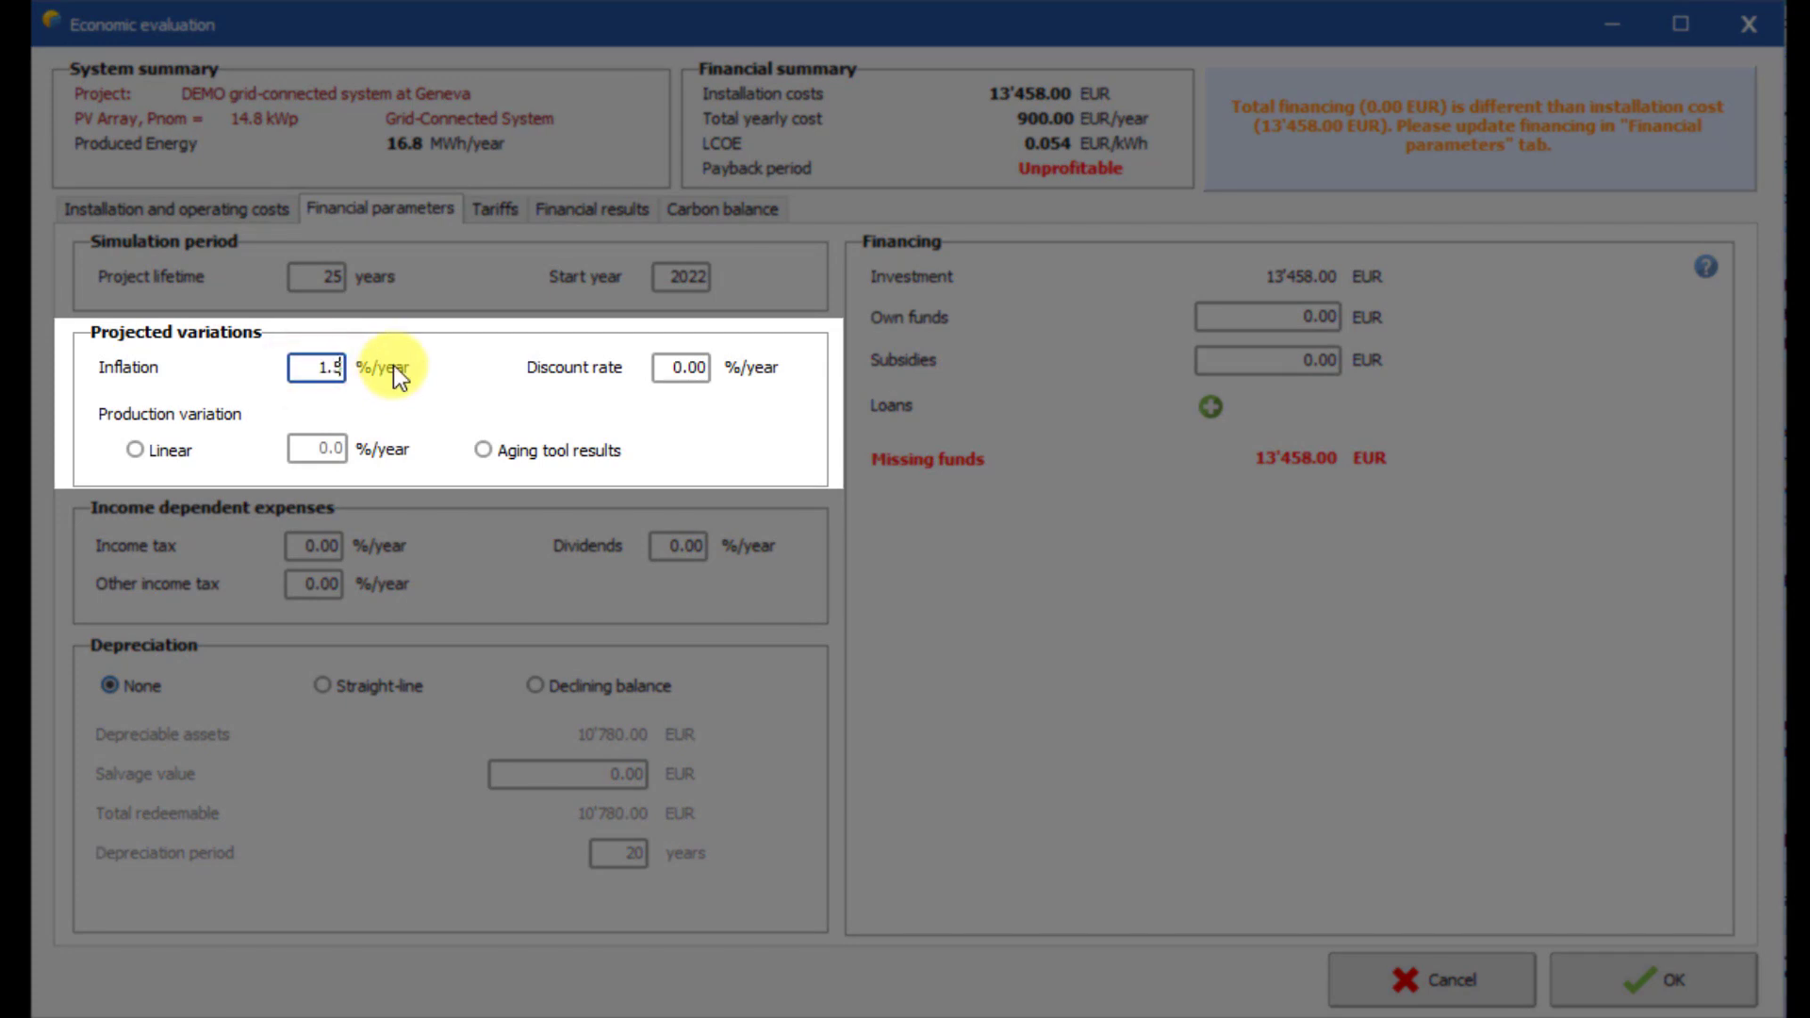
{"action": "left_click", "coordinate": [682, 369]}
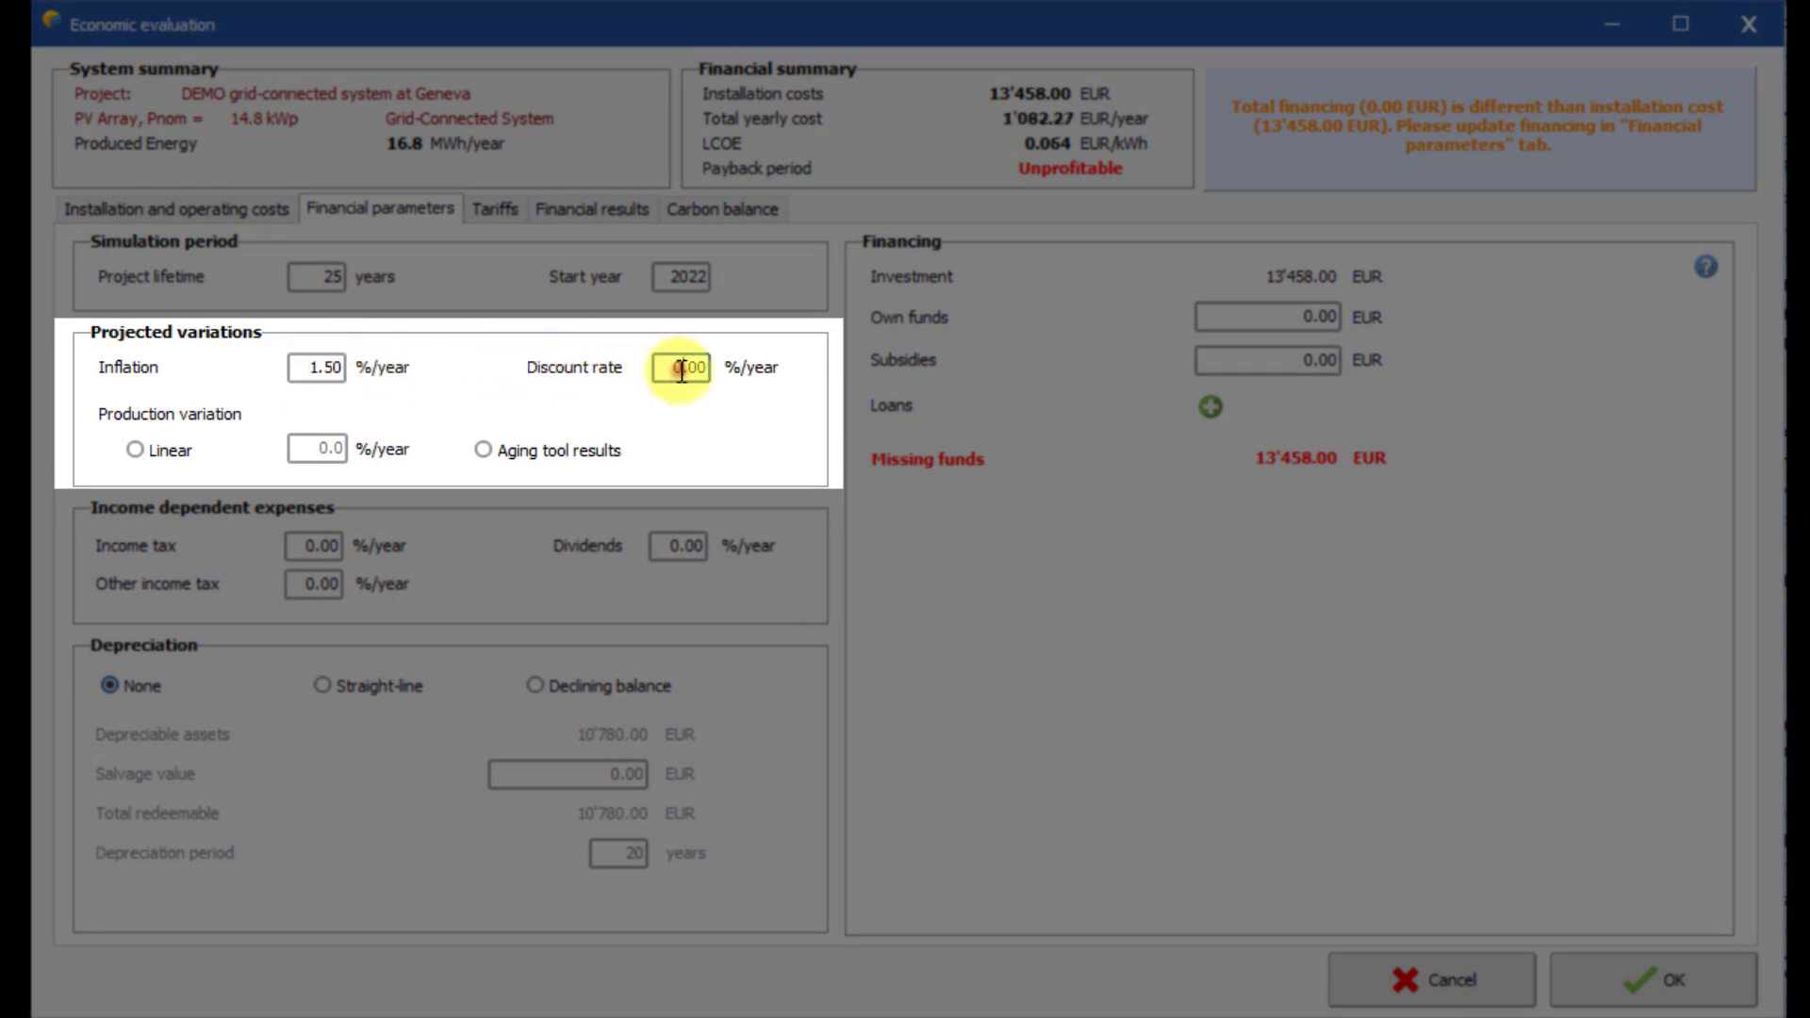
{"action": "double_click", "coordinate": [682, 368]}
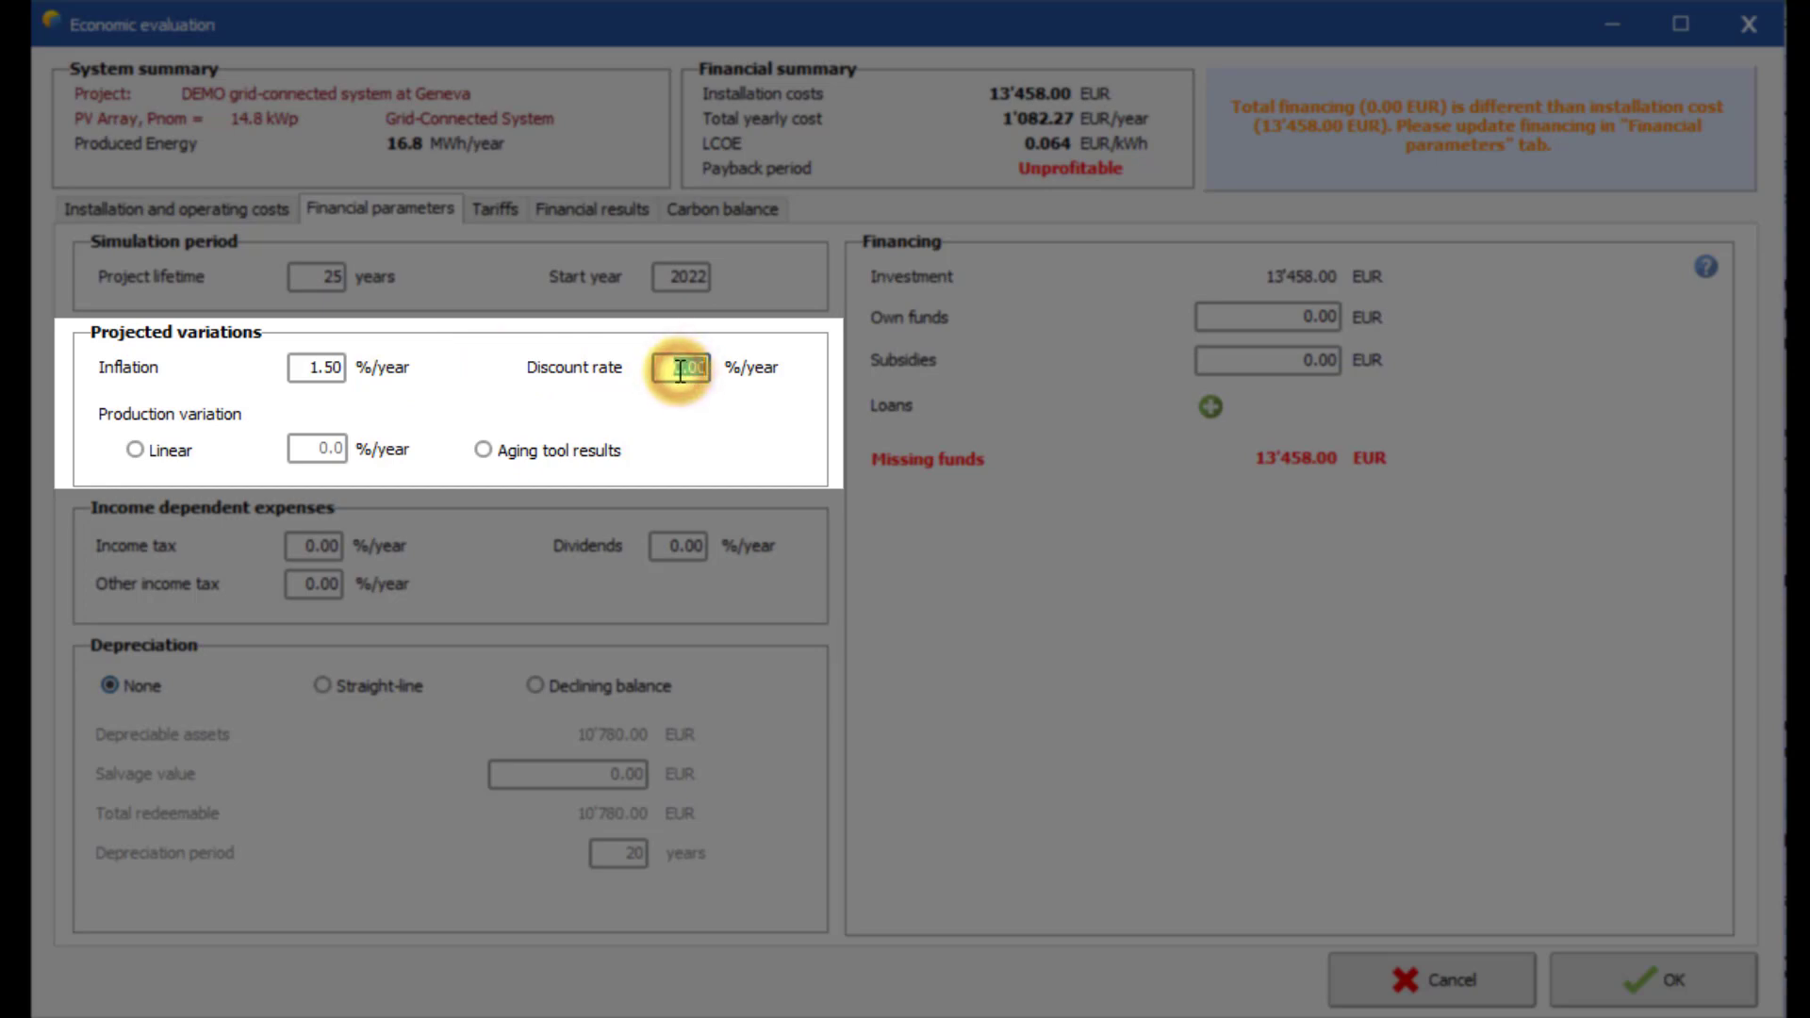
{"action": "type", "text": "1"}
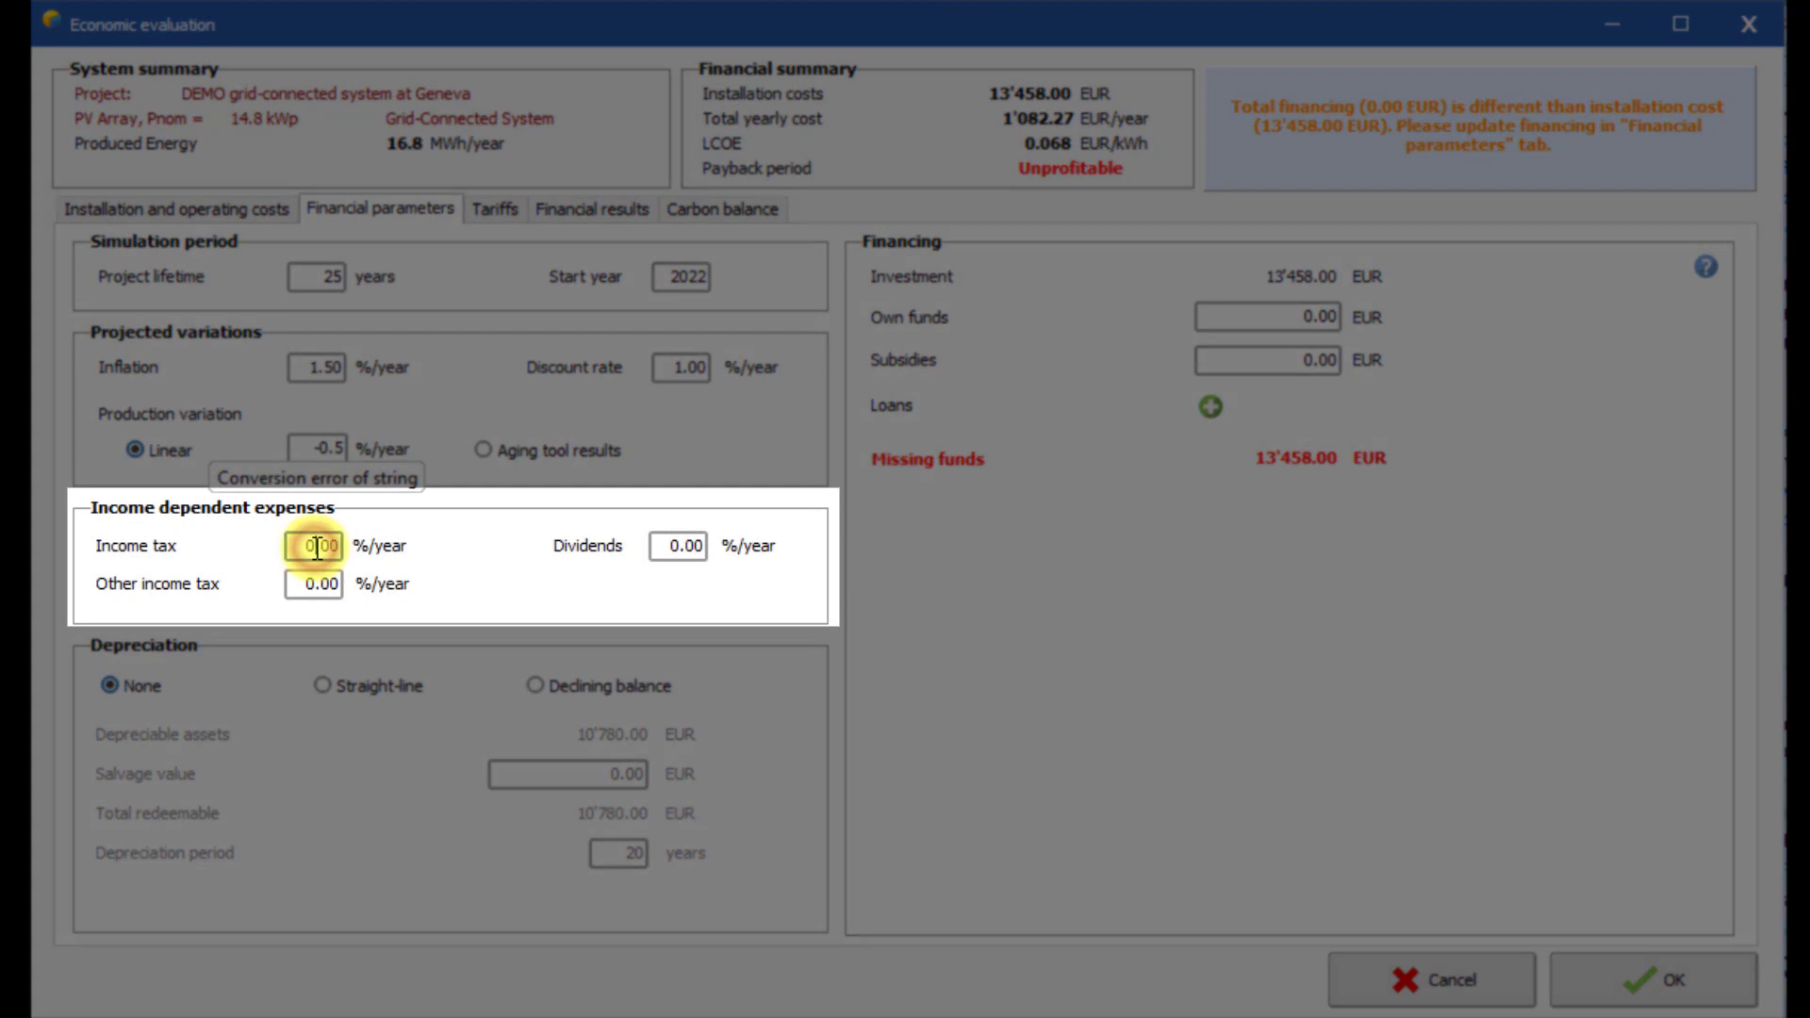
Enter 10% income tax, 10% other income tax and 15% dividends.
{"action": "type", "text": "10"}
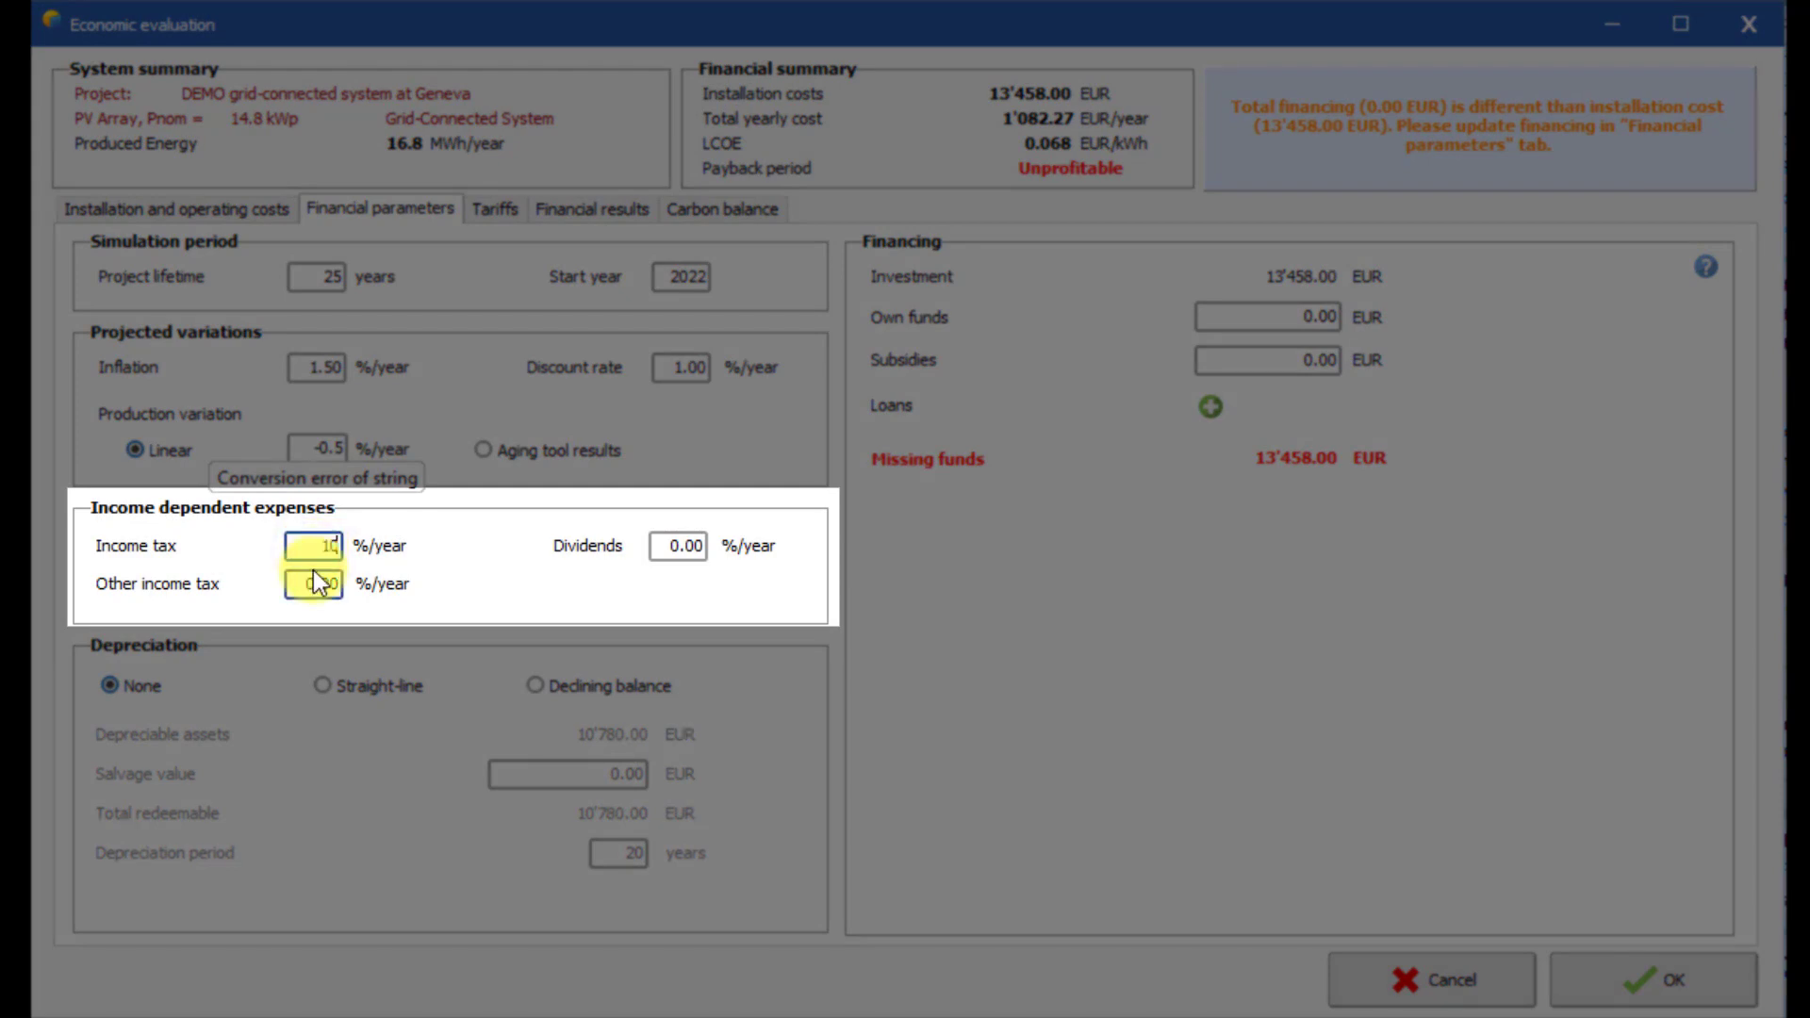
{"action": "left_click", "coordinate": [313, 583]}
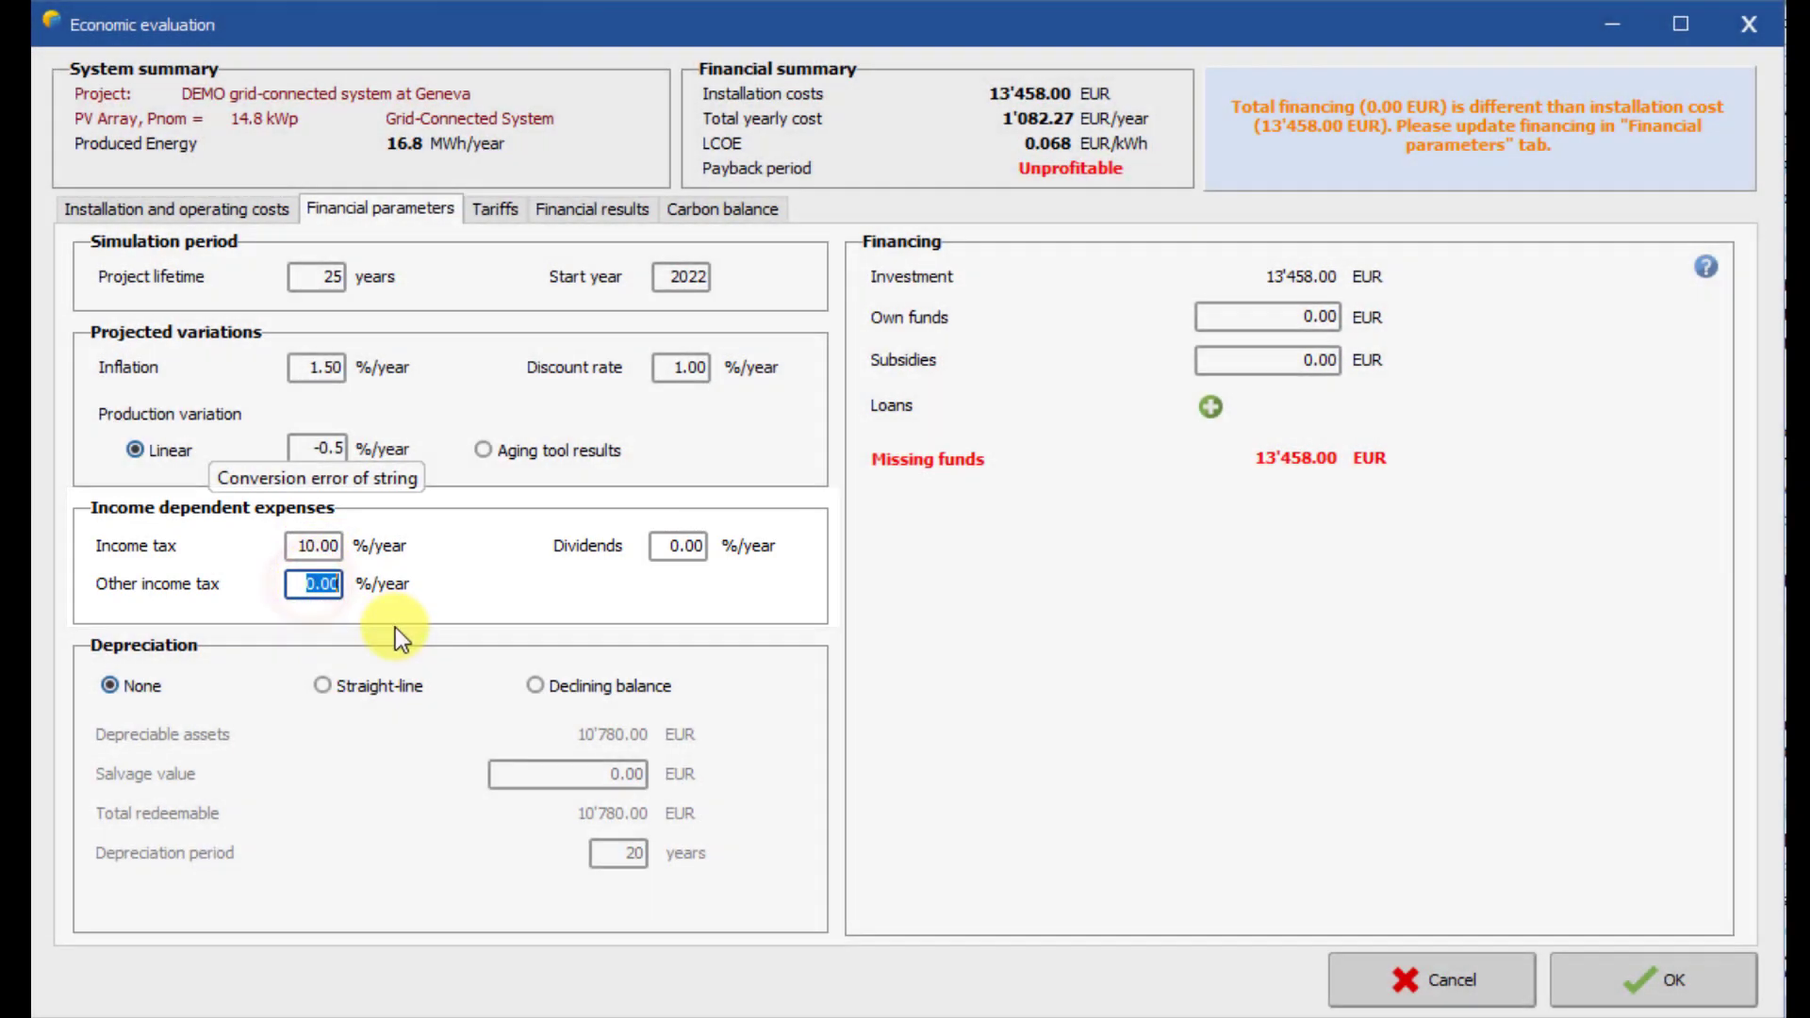
{"action": "type", "text": "10"}
{"action": "left_click", "coordinate": [426, 612]}
{"action": "left_click", "coordinate": [660, 549]}
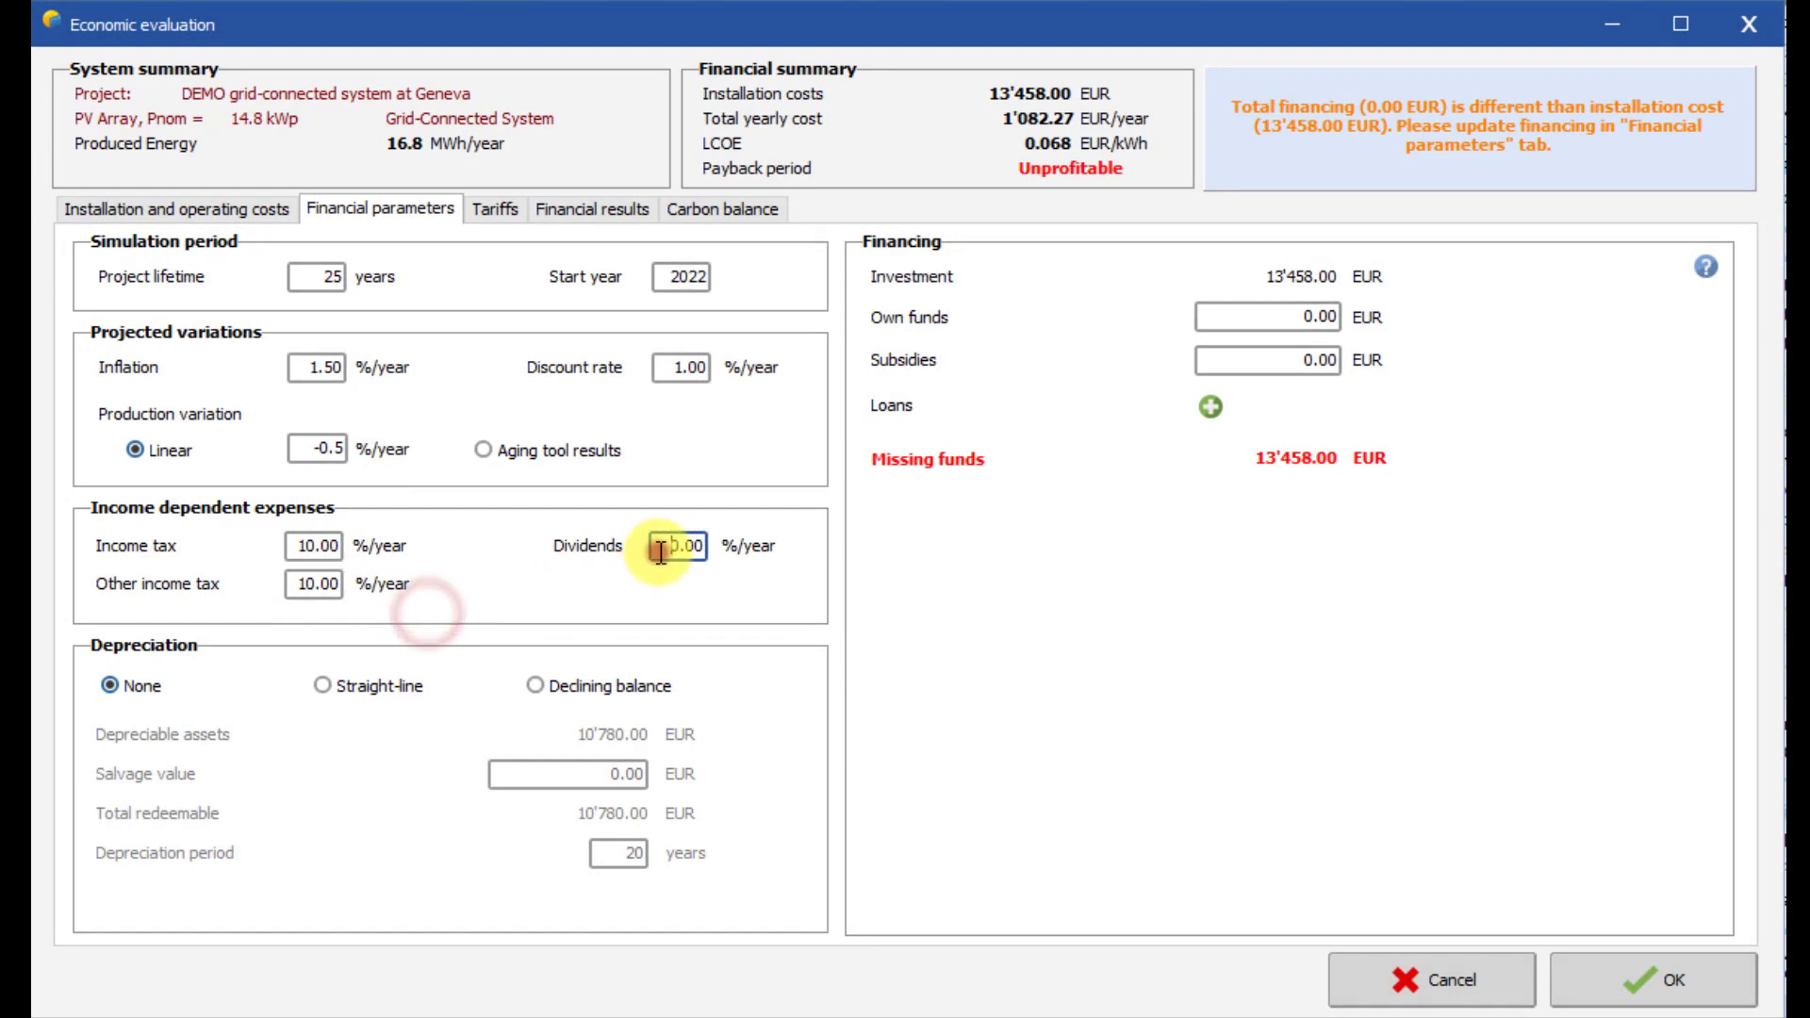
{"action": "type", "text": "15"}
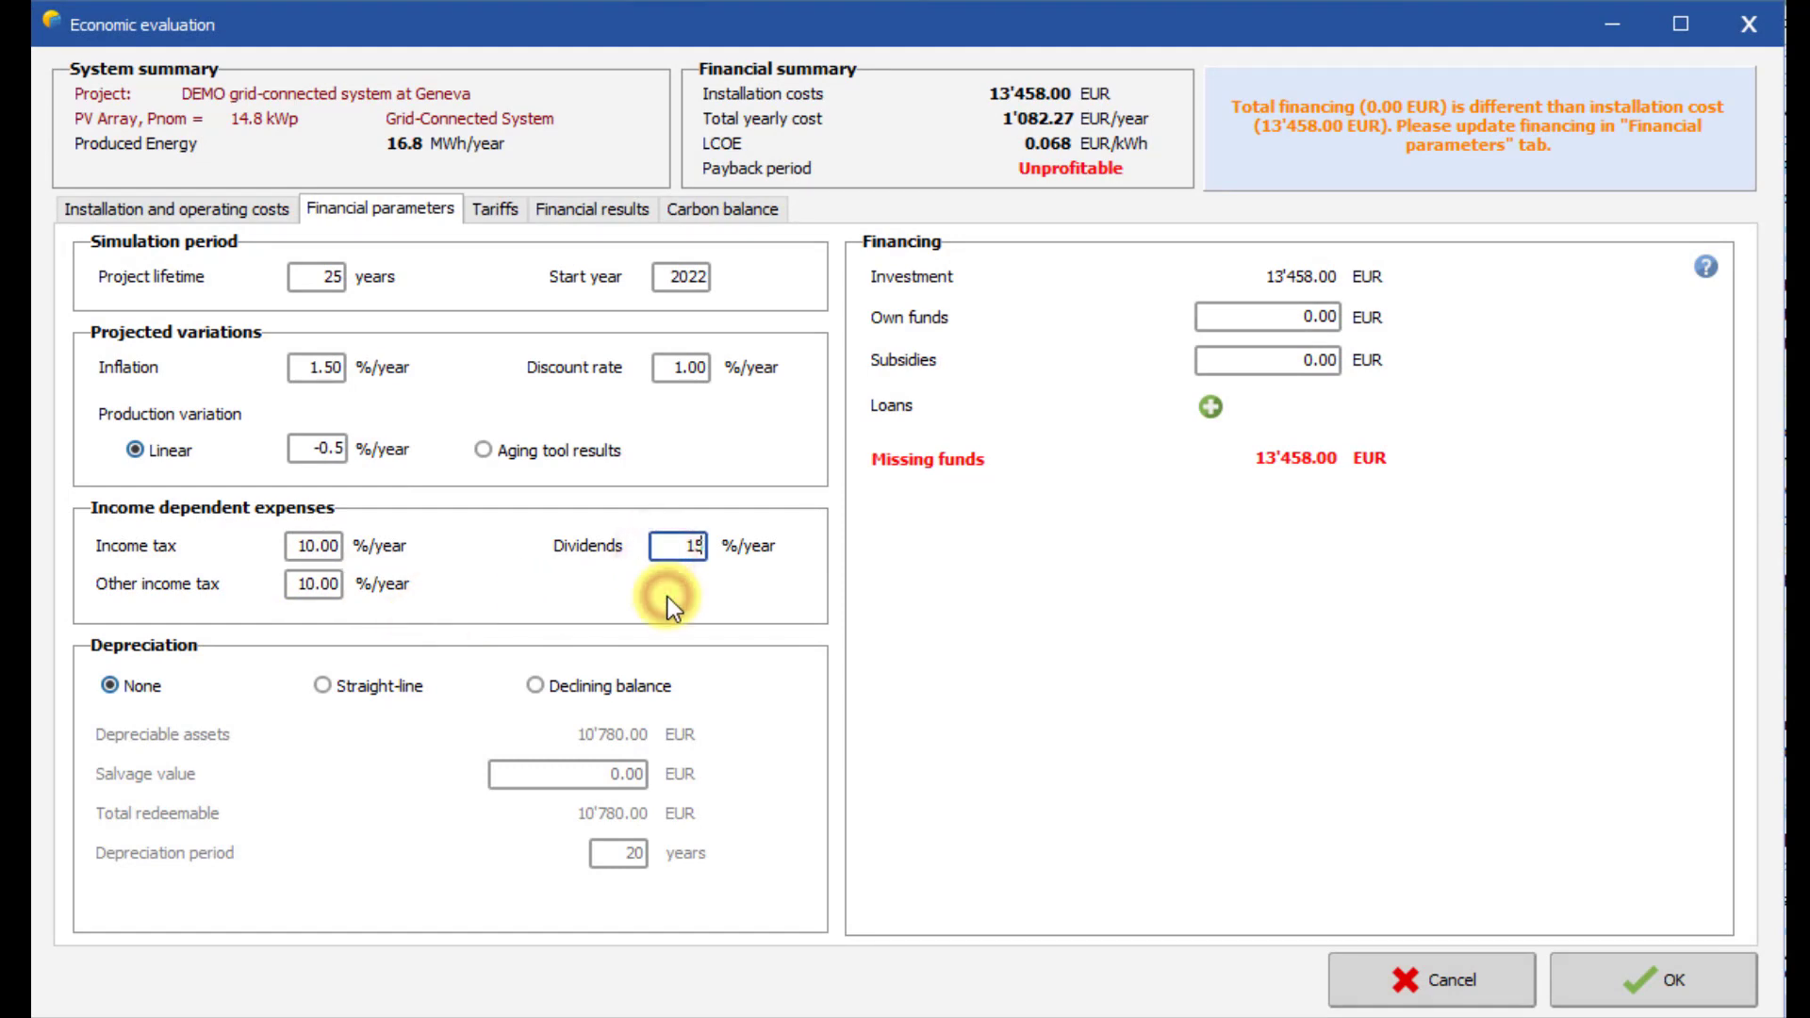
{"action": "left_click", "coordinate": [666, 596]}
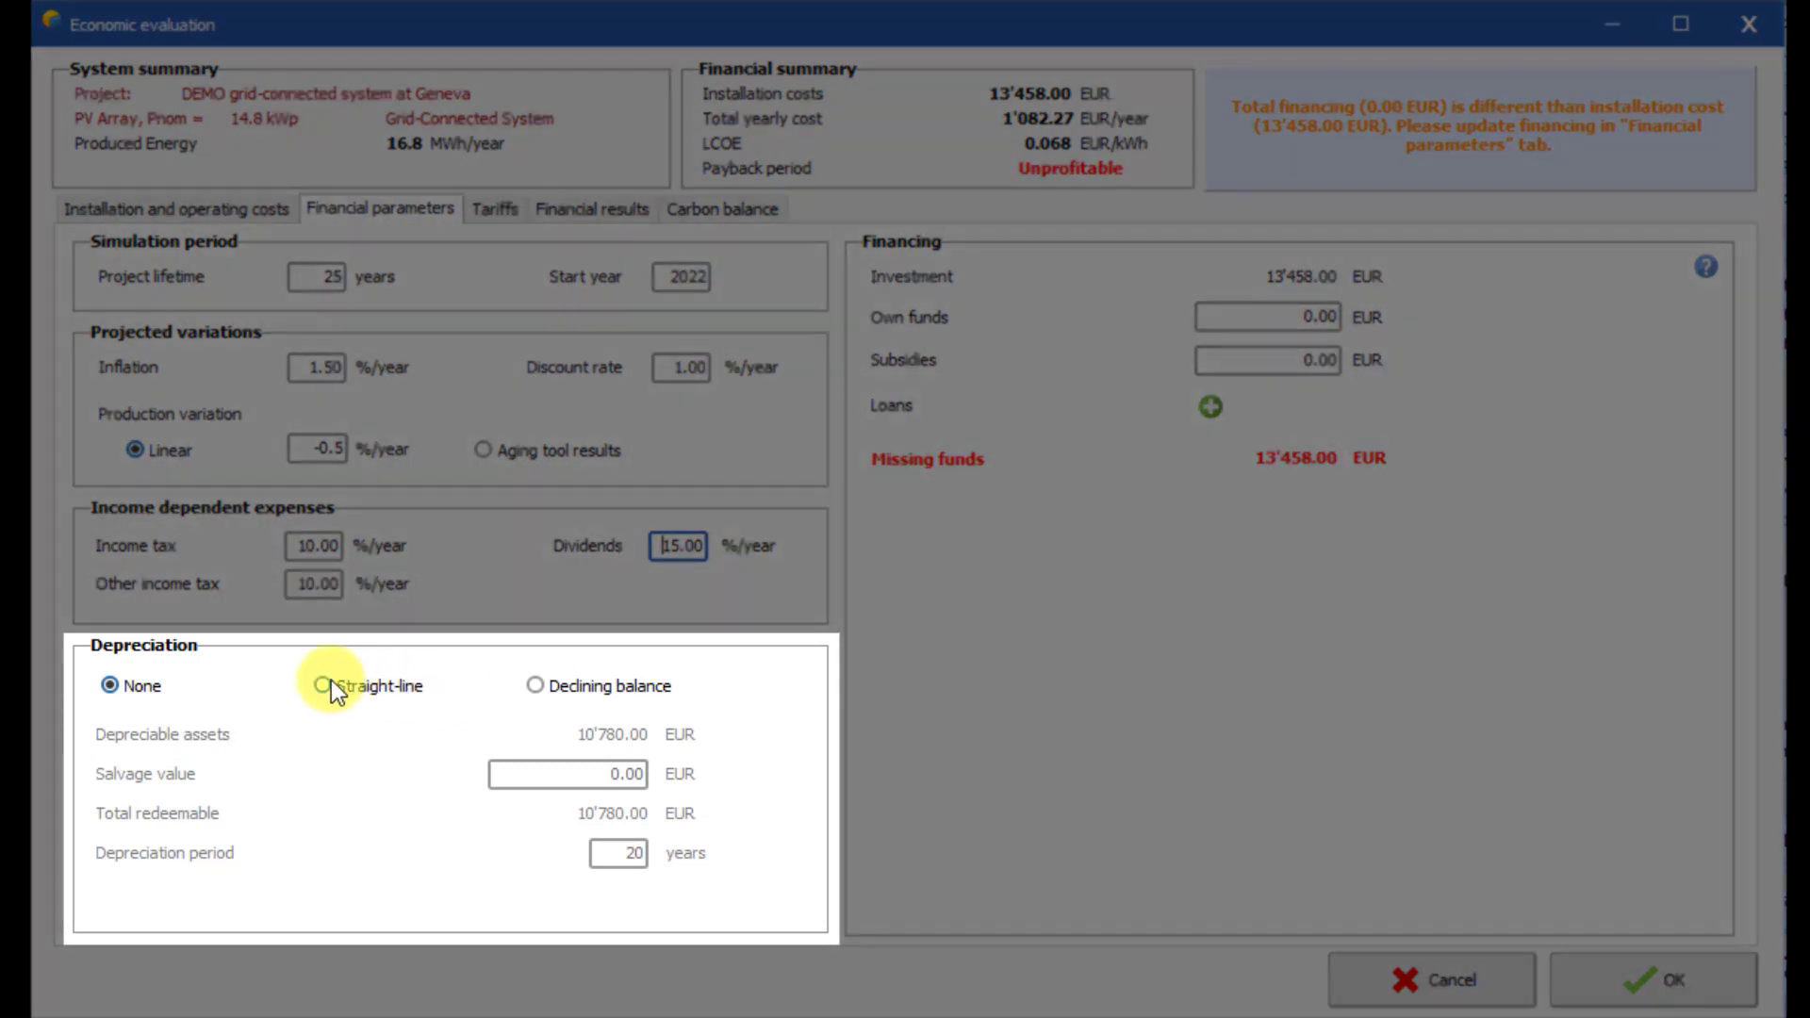
Use straight-line depreciation with a 5'000 EUR salvage value over a 15-year period.
{"action": "left_click", "coordinate": [325, 686]}
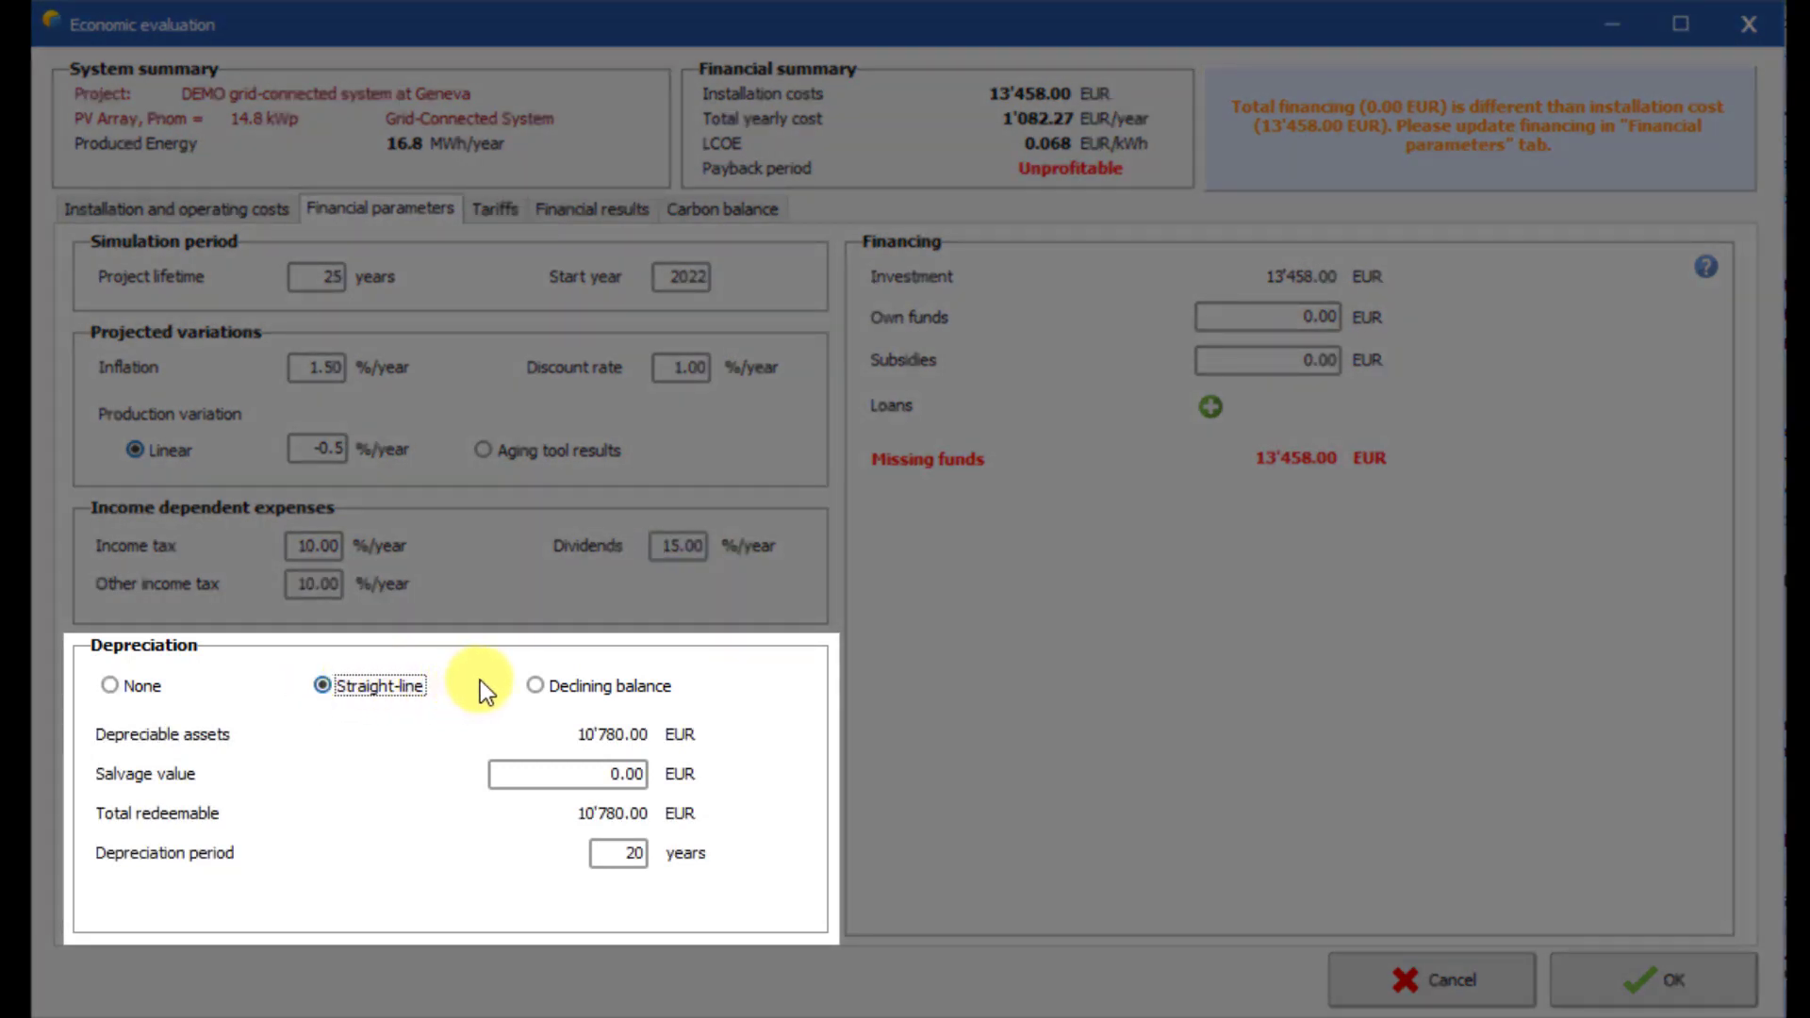
{"action": "left_click", "coordinate": [537, 686]}
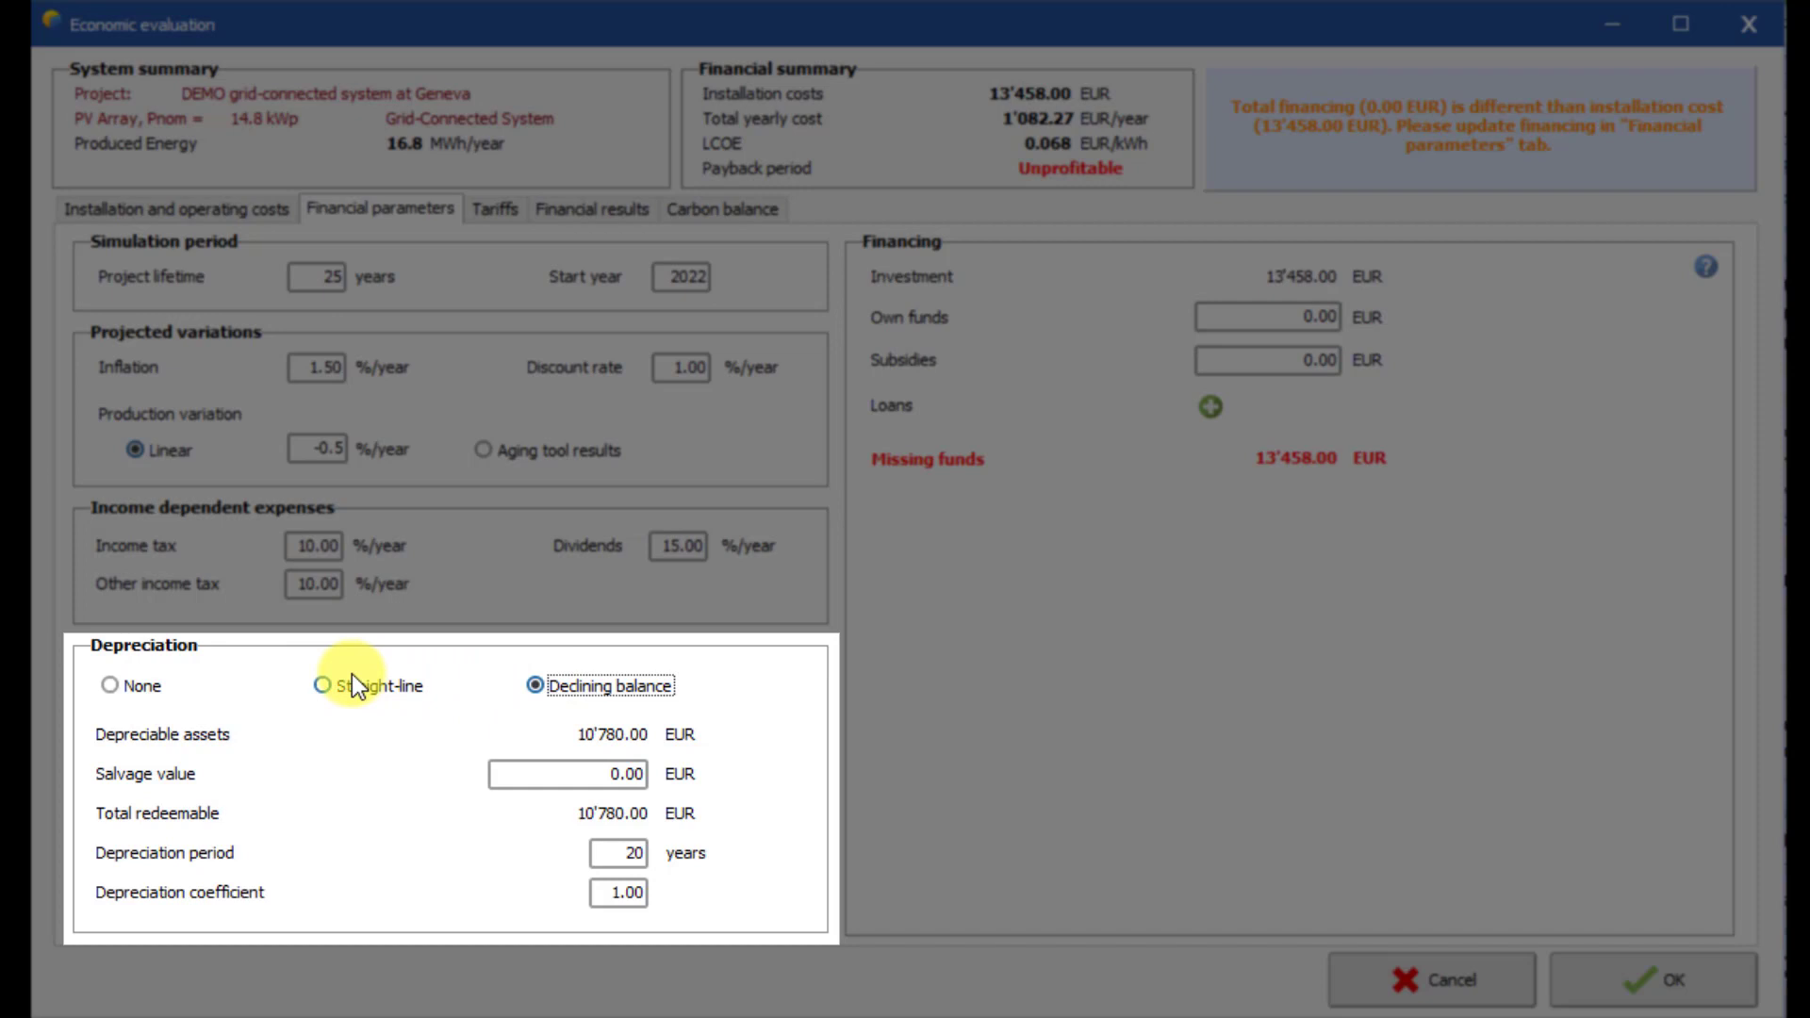
{"action": "left_click", "coordinate": [325, 685]}
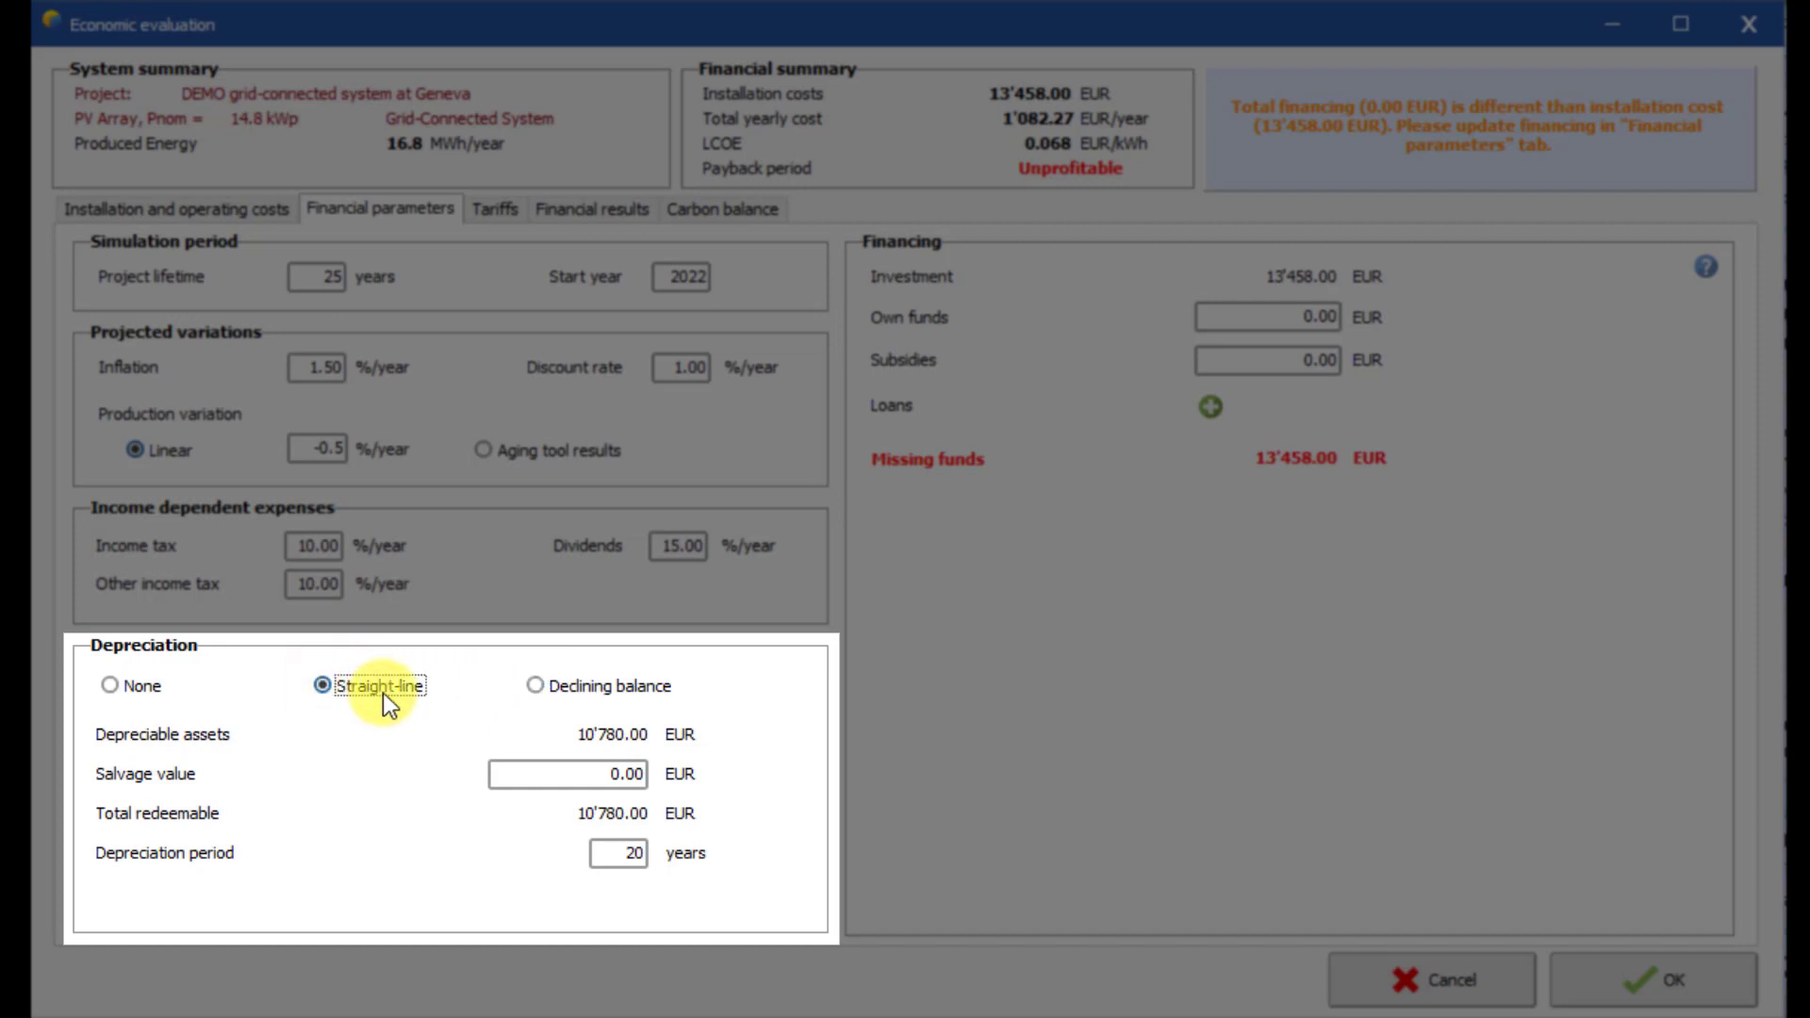
{"action": "left_click", "coordinate": [608, 774]}
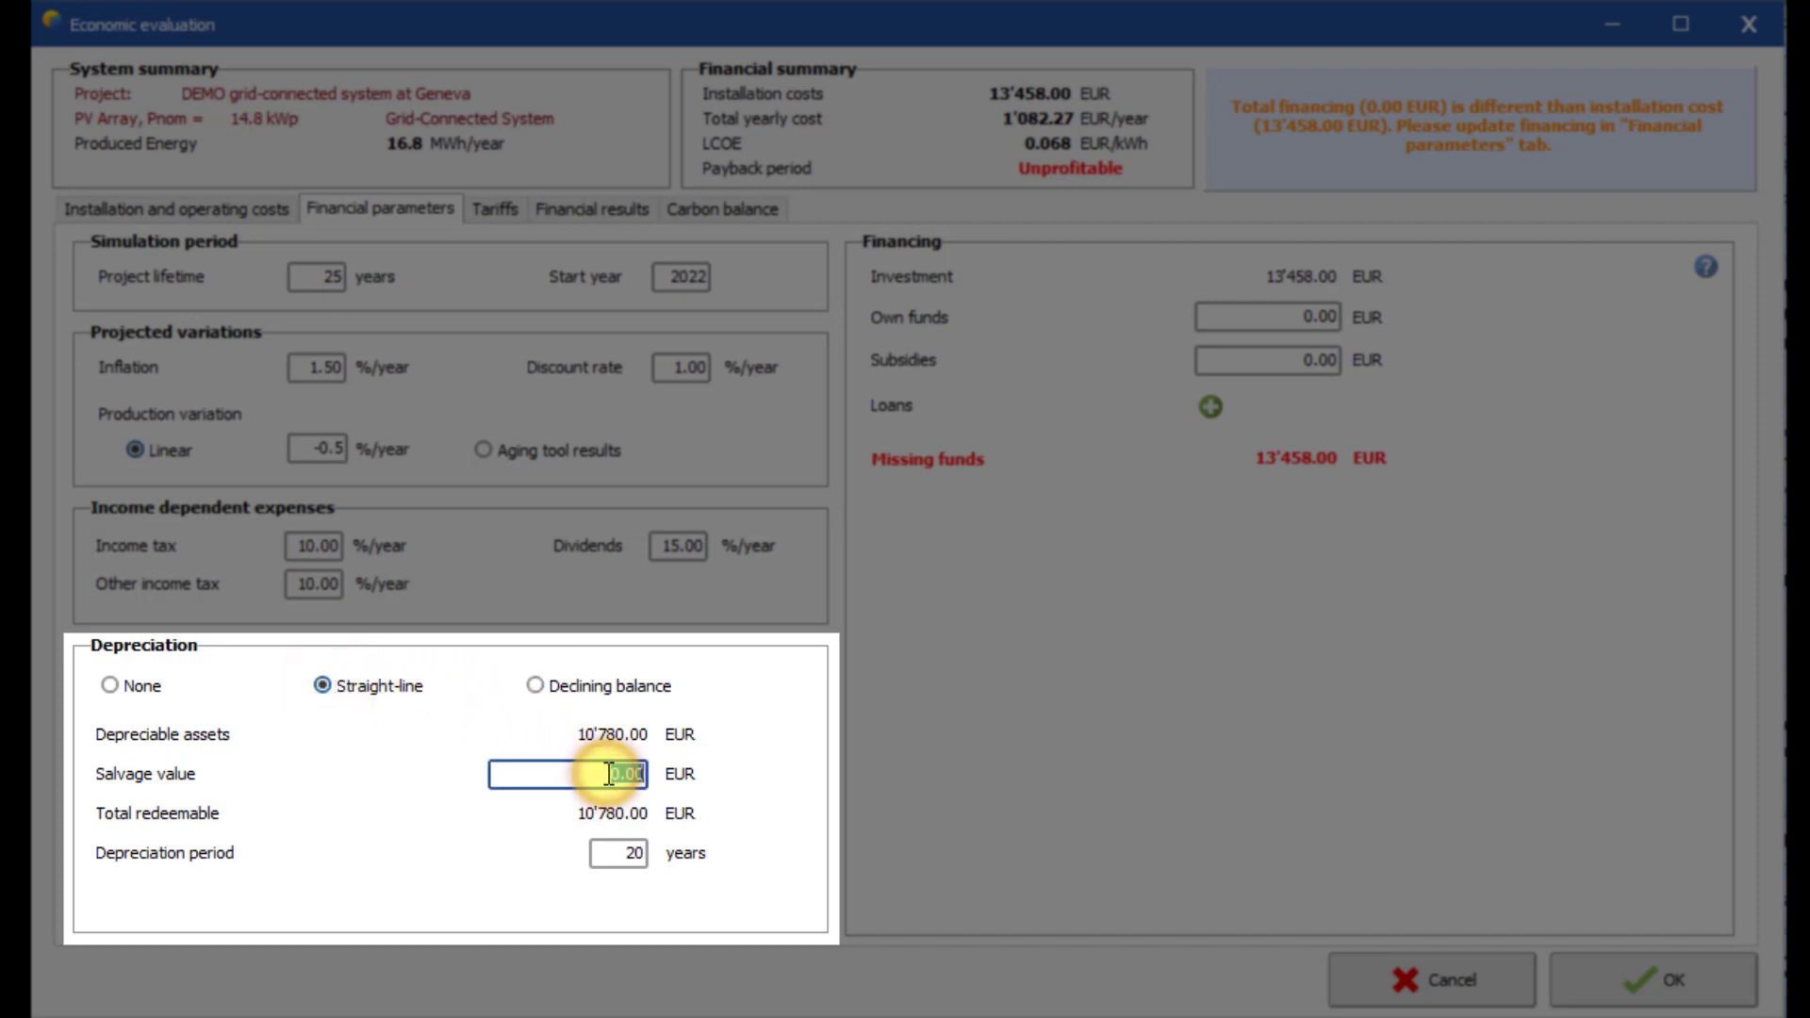
{"action": "type", "text": "5000"}
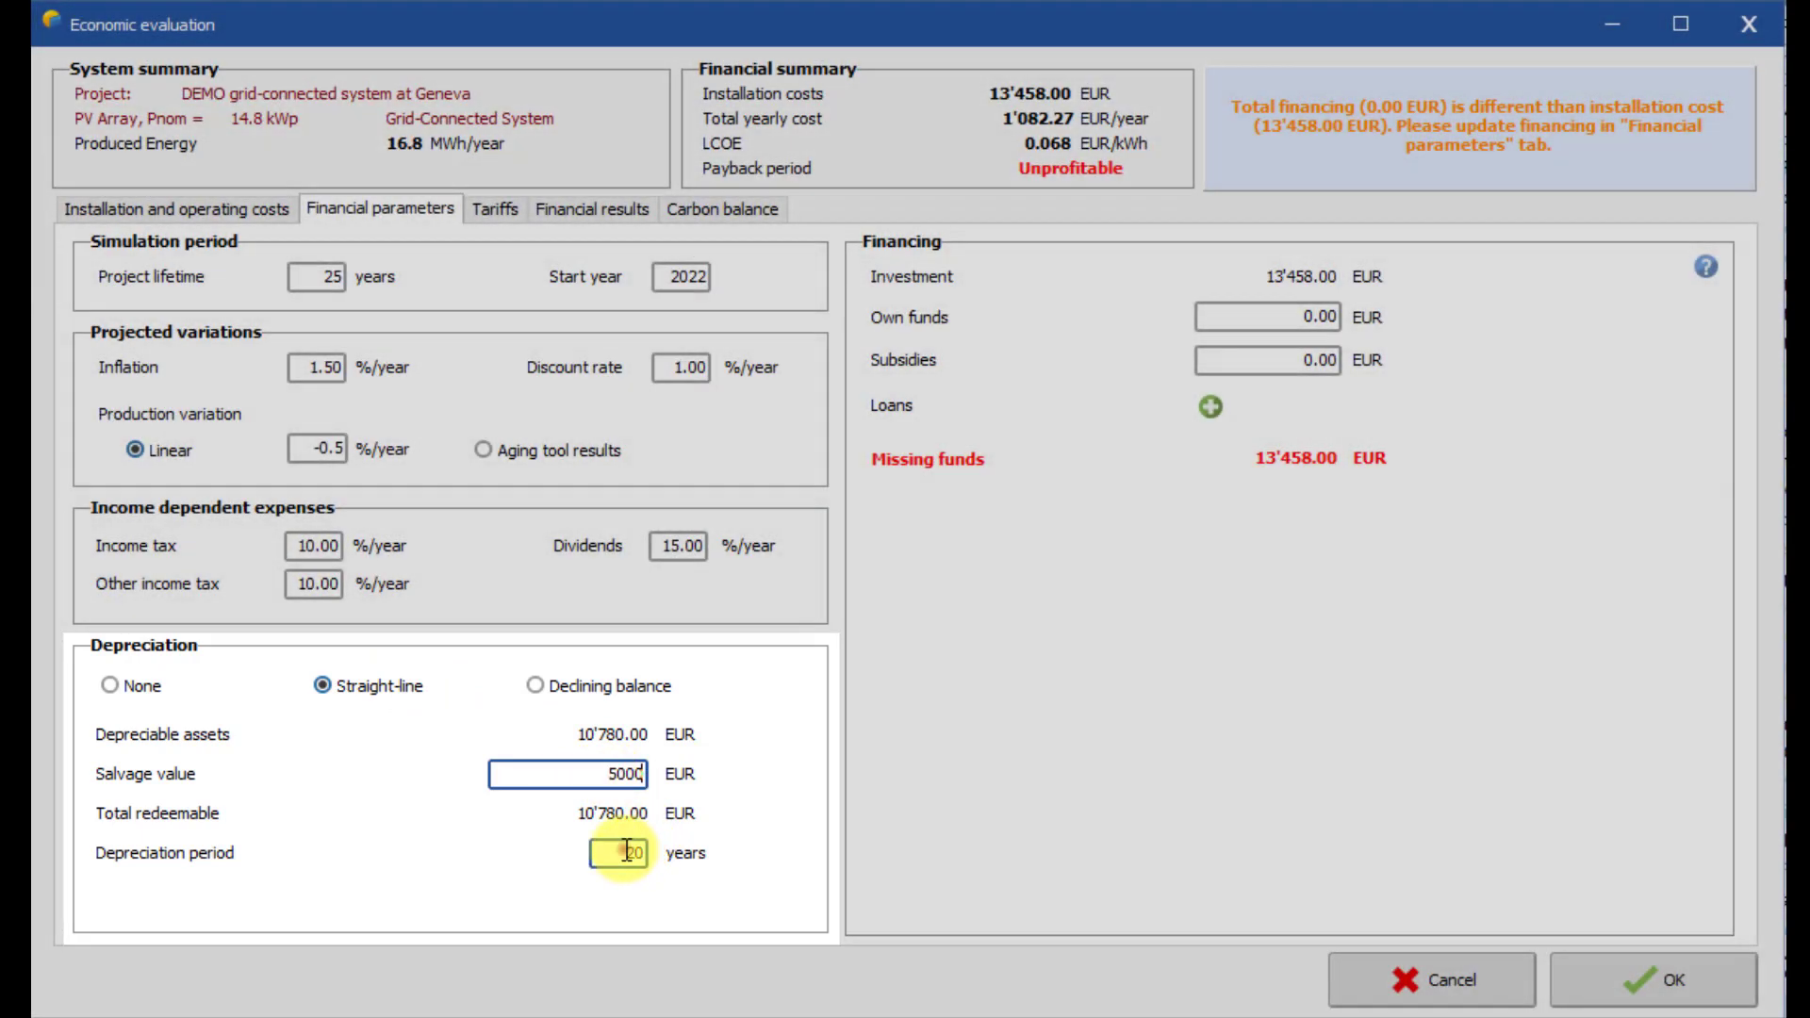
{"action": "left_click", "coordinate": [625, 853]}
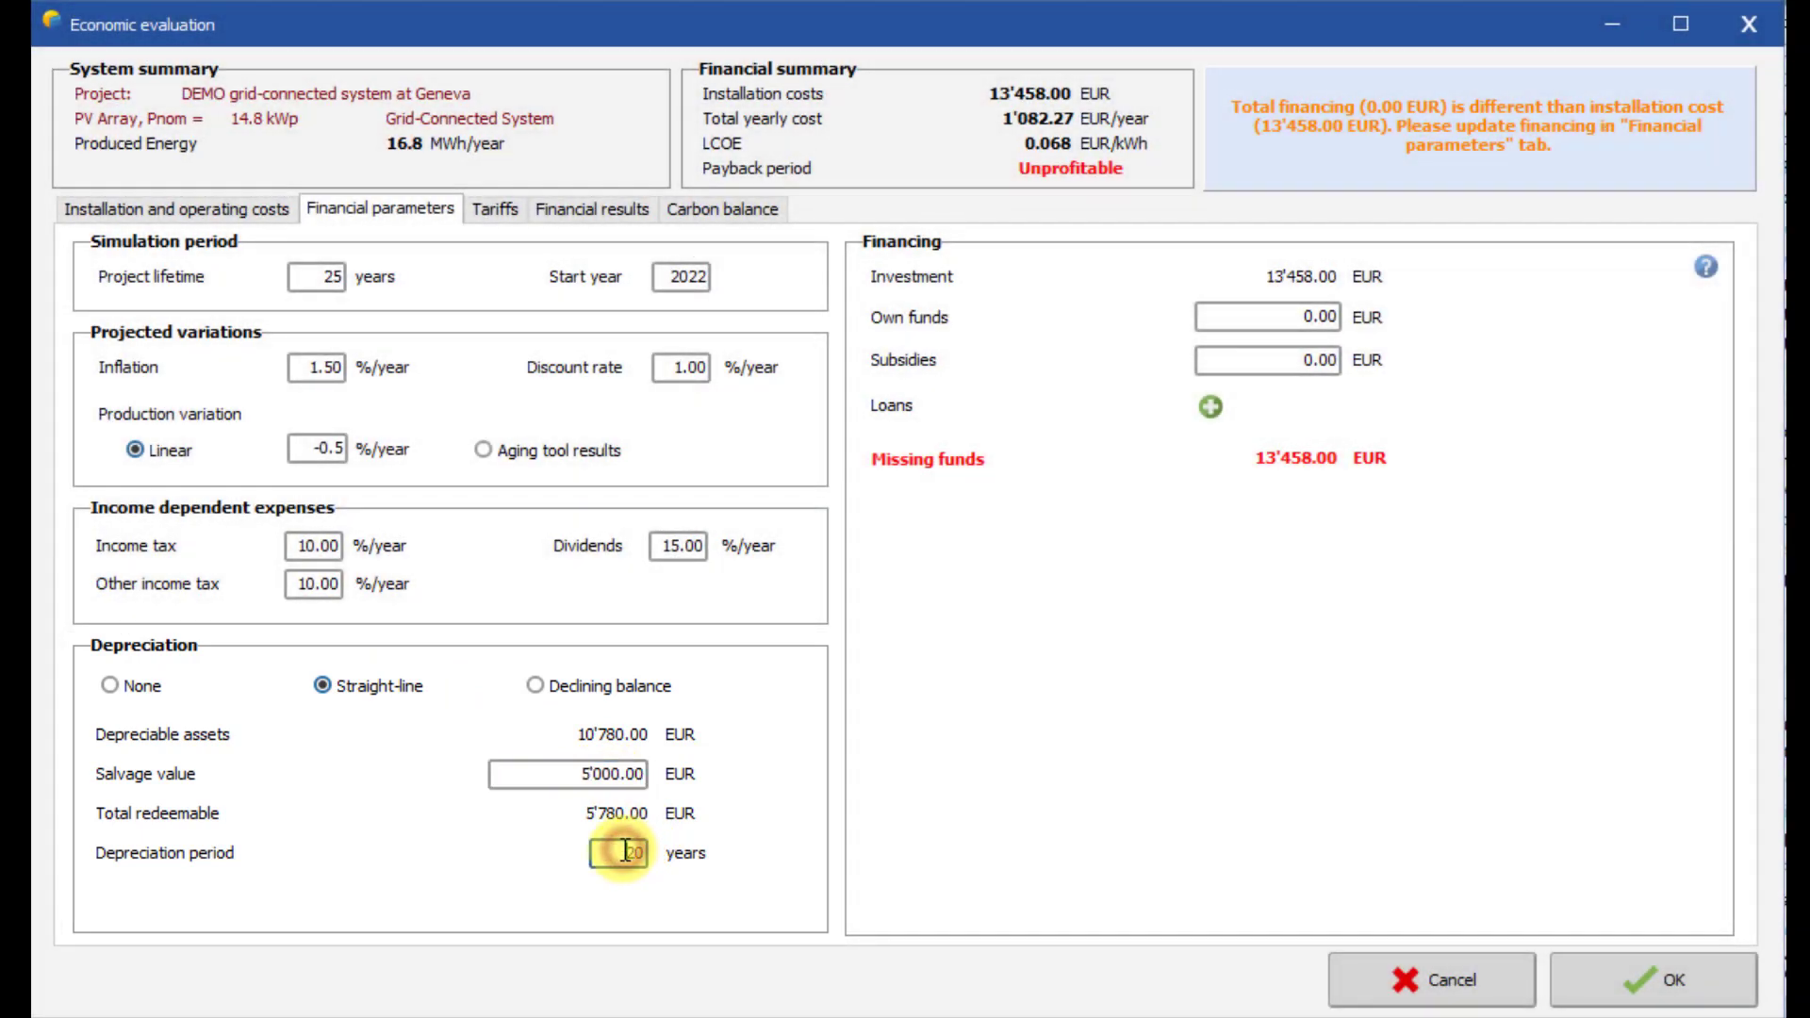
{"action": "double_click", "coordinate": [625, 852]}
{"action": "type", "text": "15"}
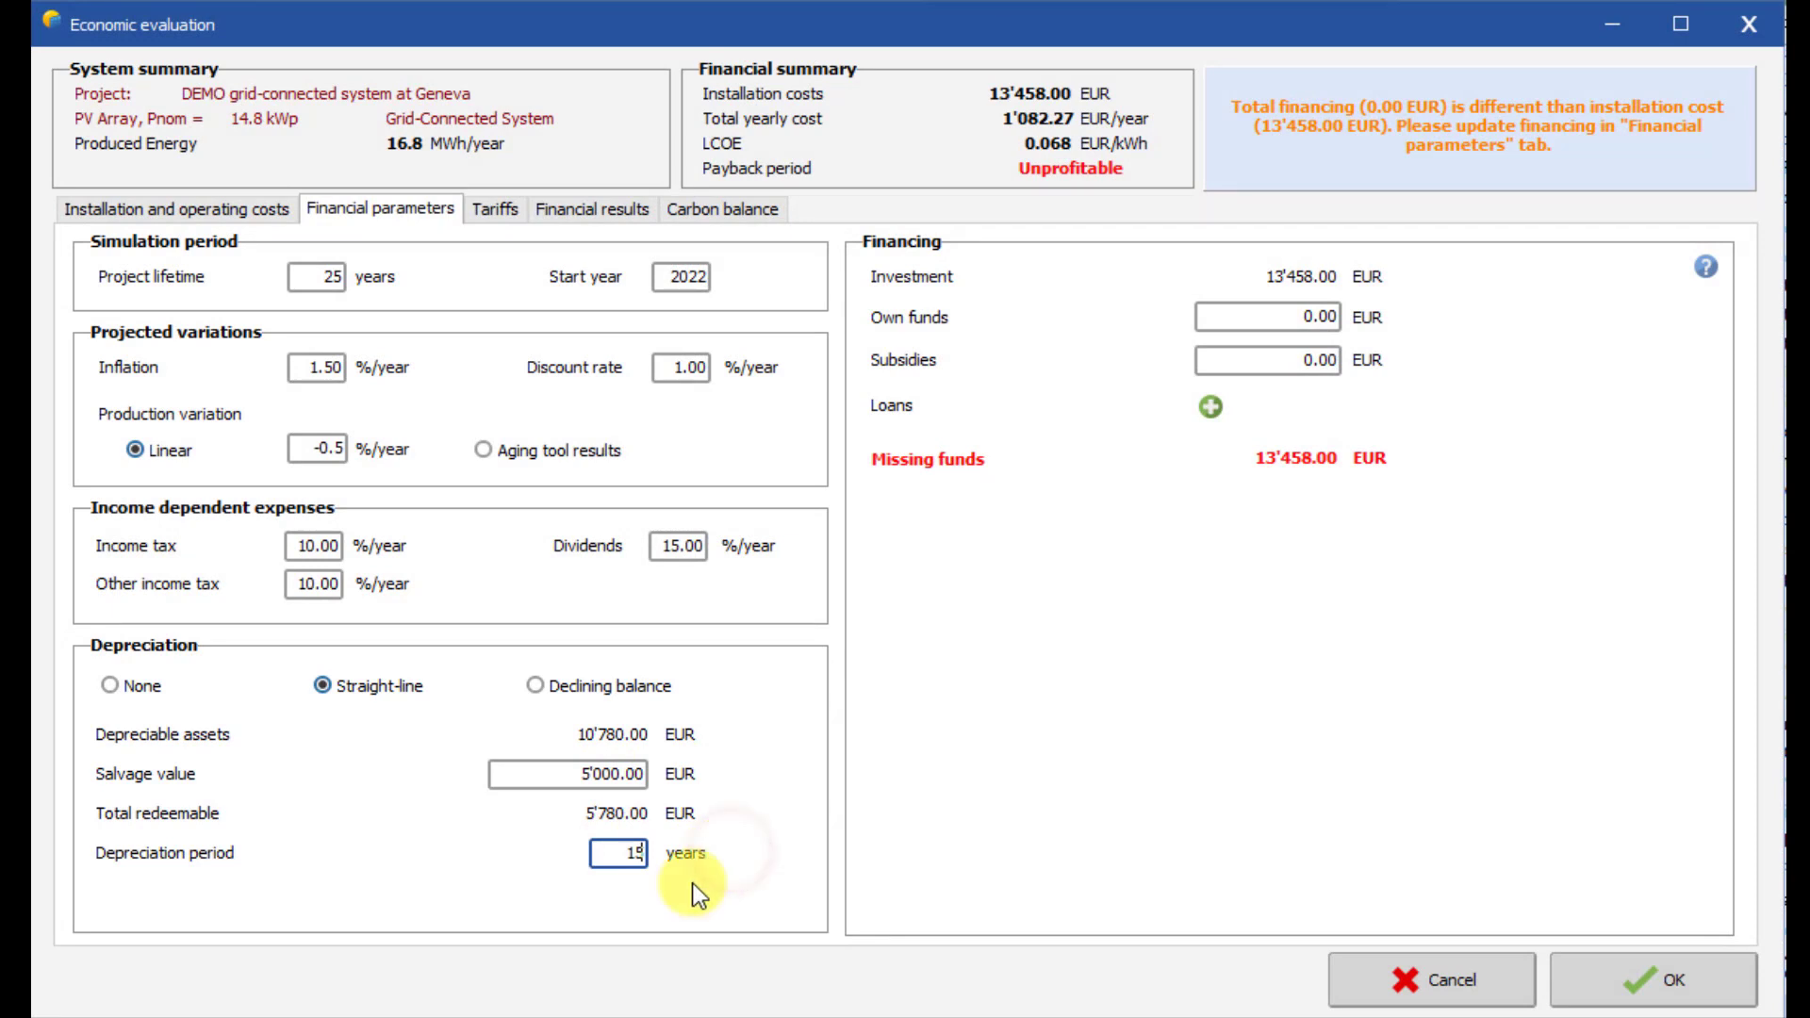
{"action": "left_click", "coordinate": [619, 775]}
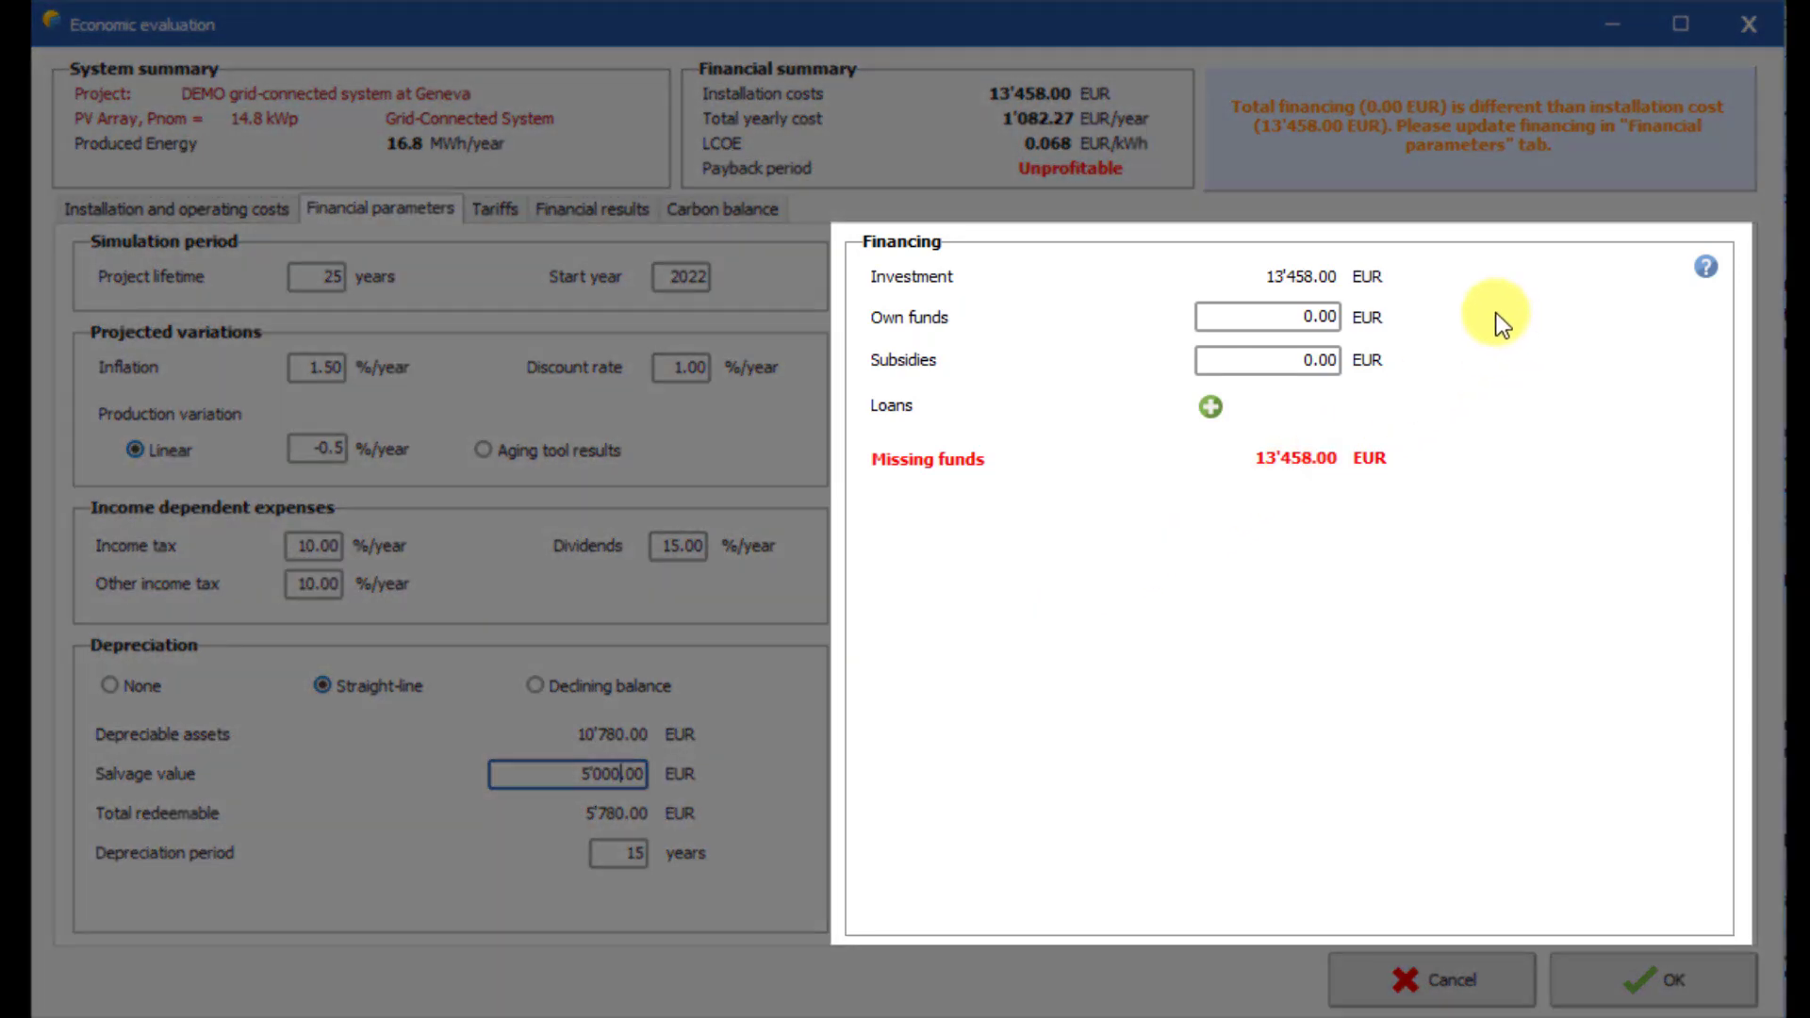
Enter 6'000 EUR of own funds and 1'000 EUR of subsidies in the financing table.
{"action": "double_click", "coordinate": [1291, 315]}
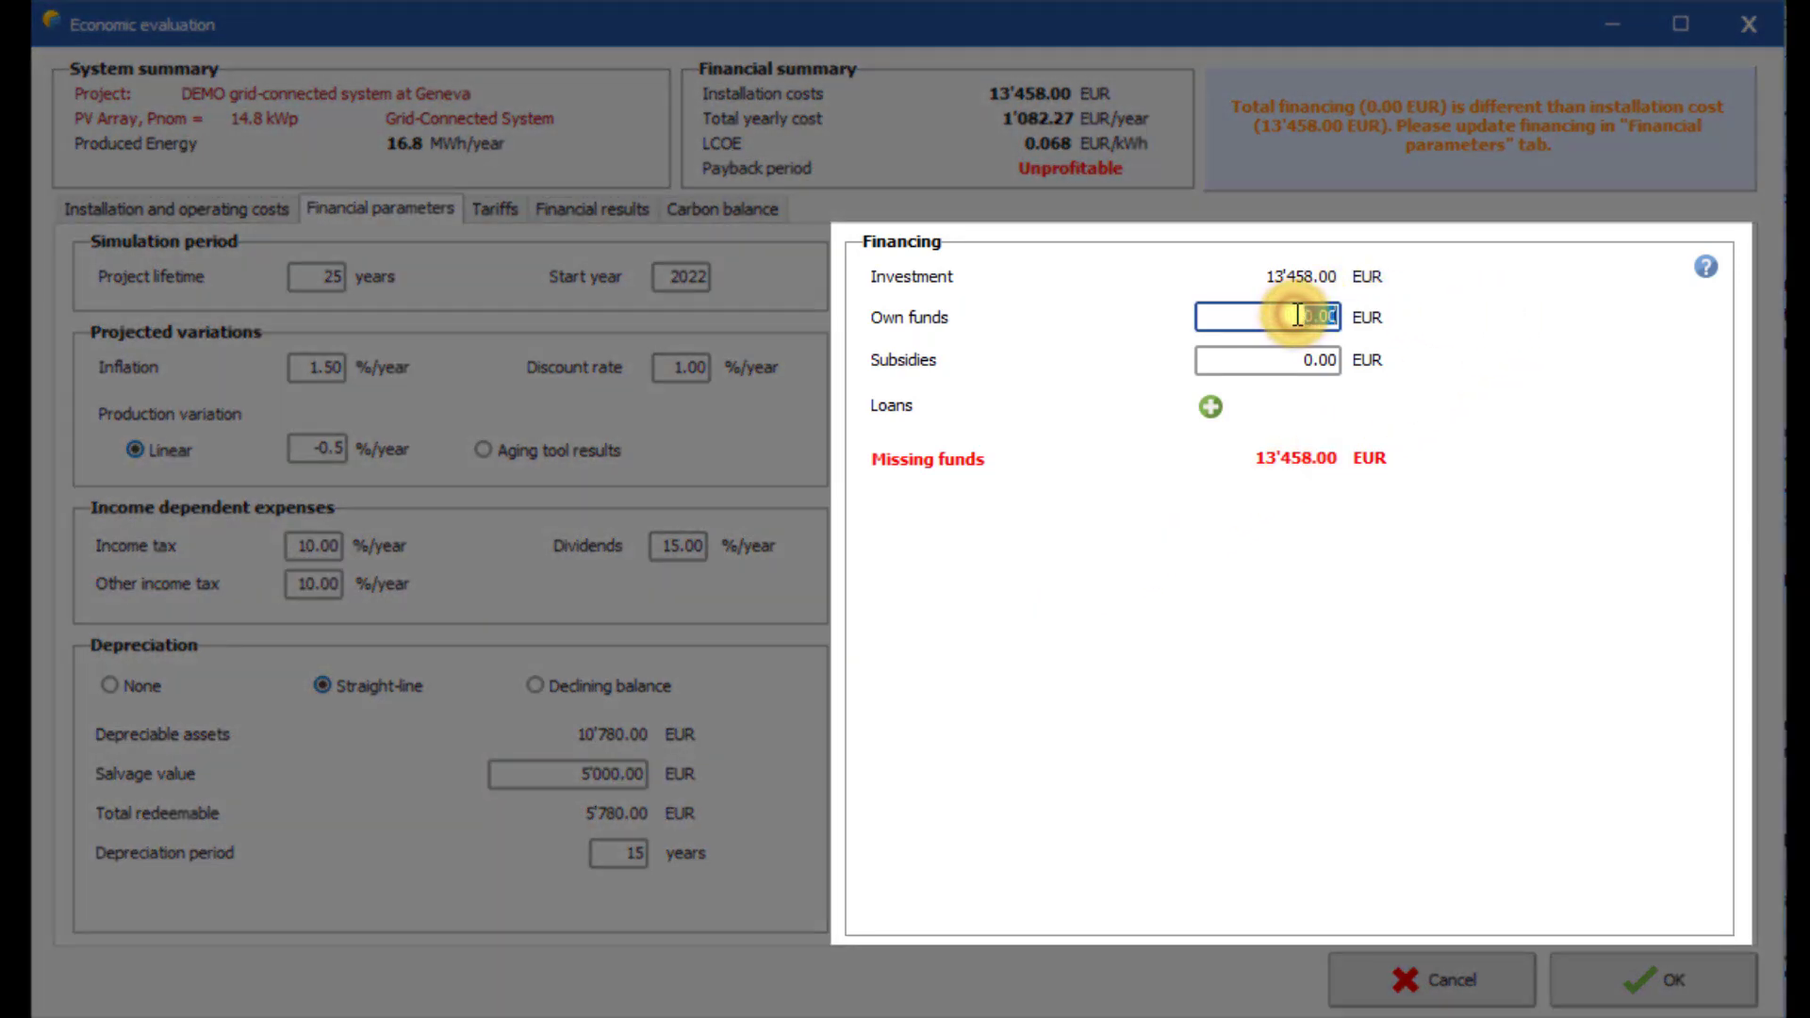
{"action": "type", "text": "6000"}
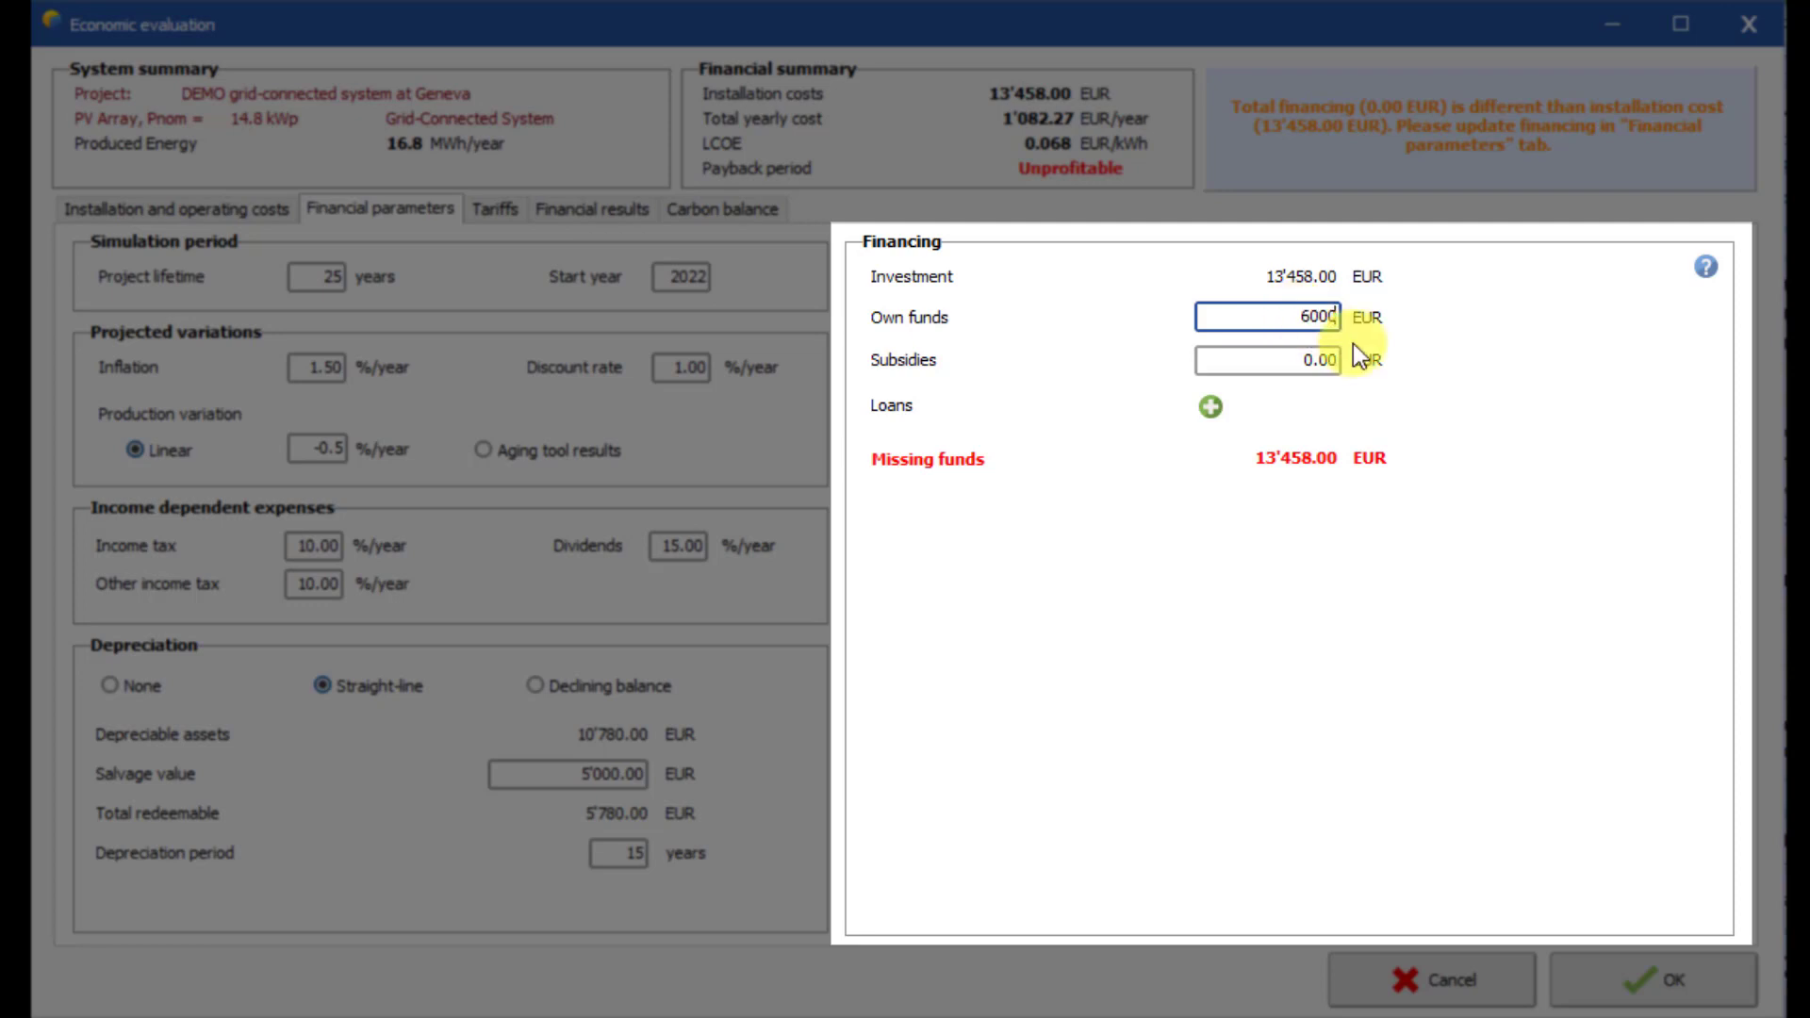
{"action": "left_click", "coordinate": [1306, 361]}
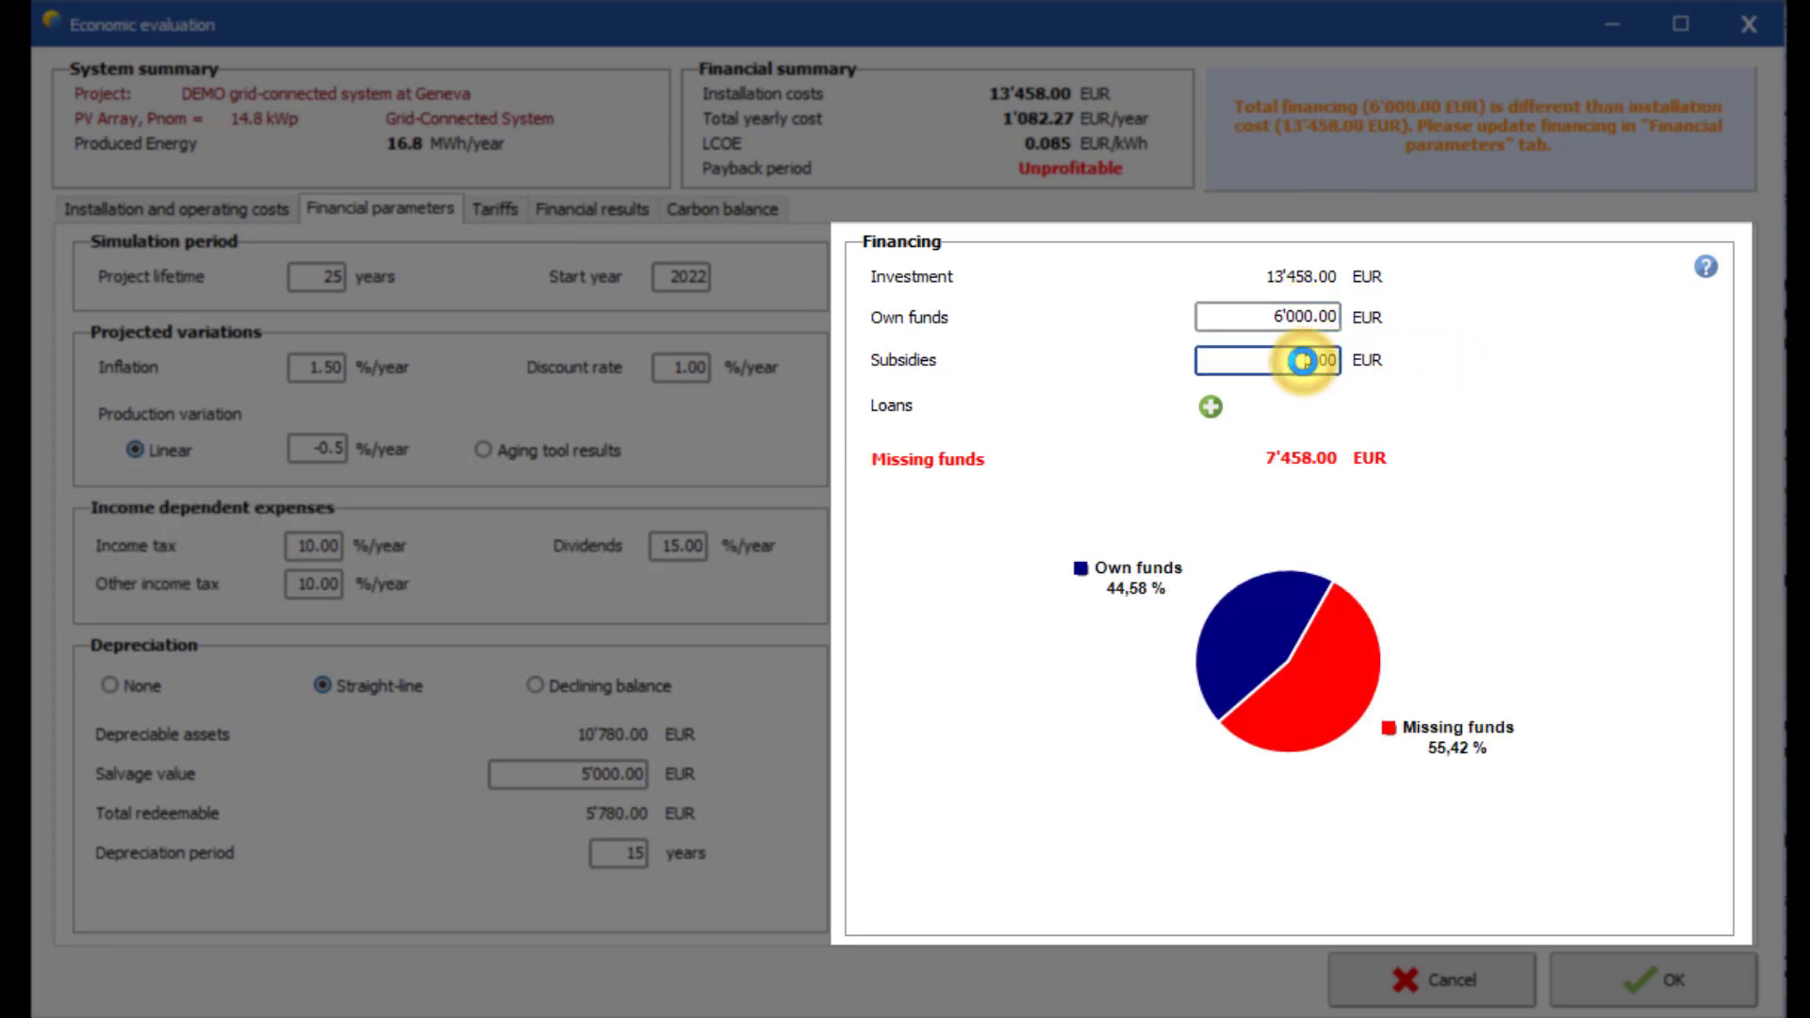
{"action": "left_click", "coordinate": [1291, 363]}
{"action": "double_click", "coordinate": [1305, 362]}
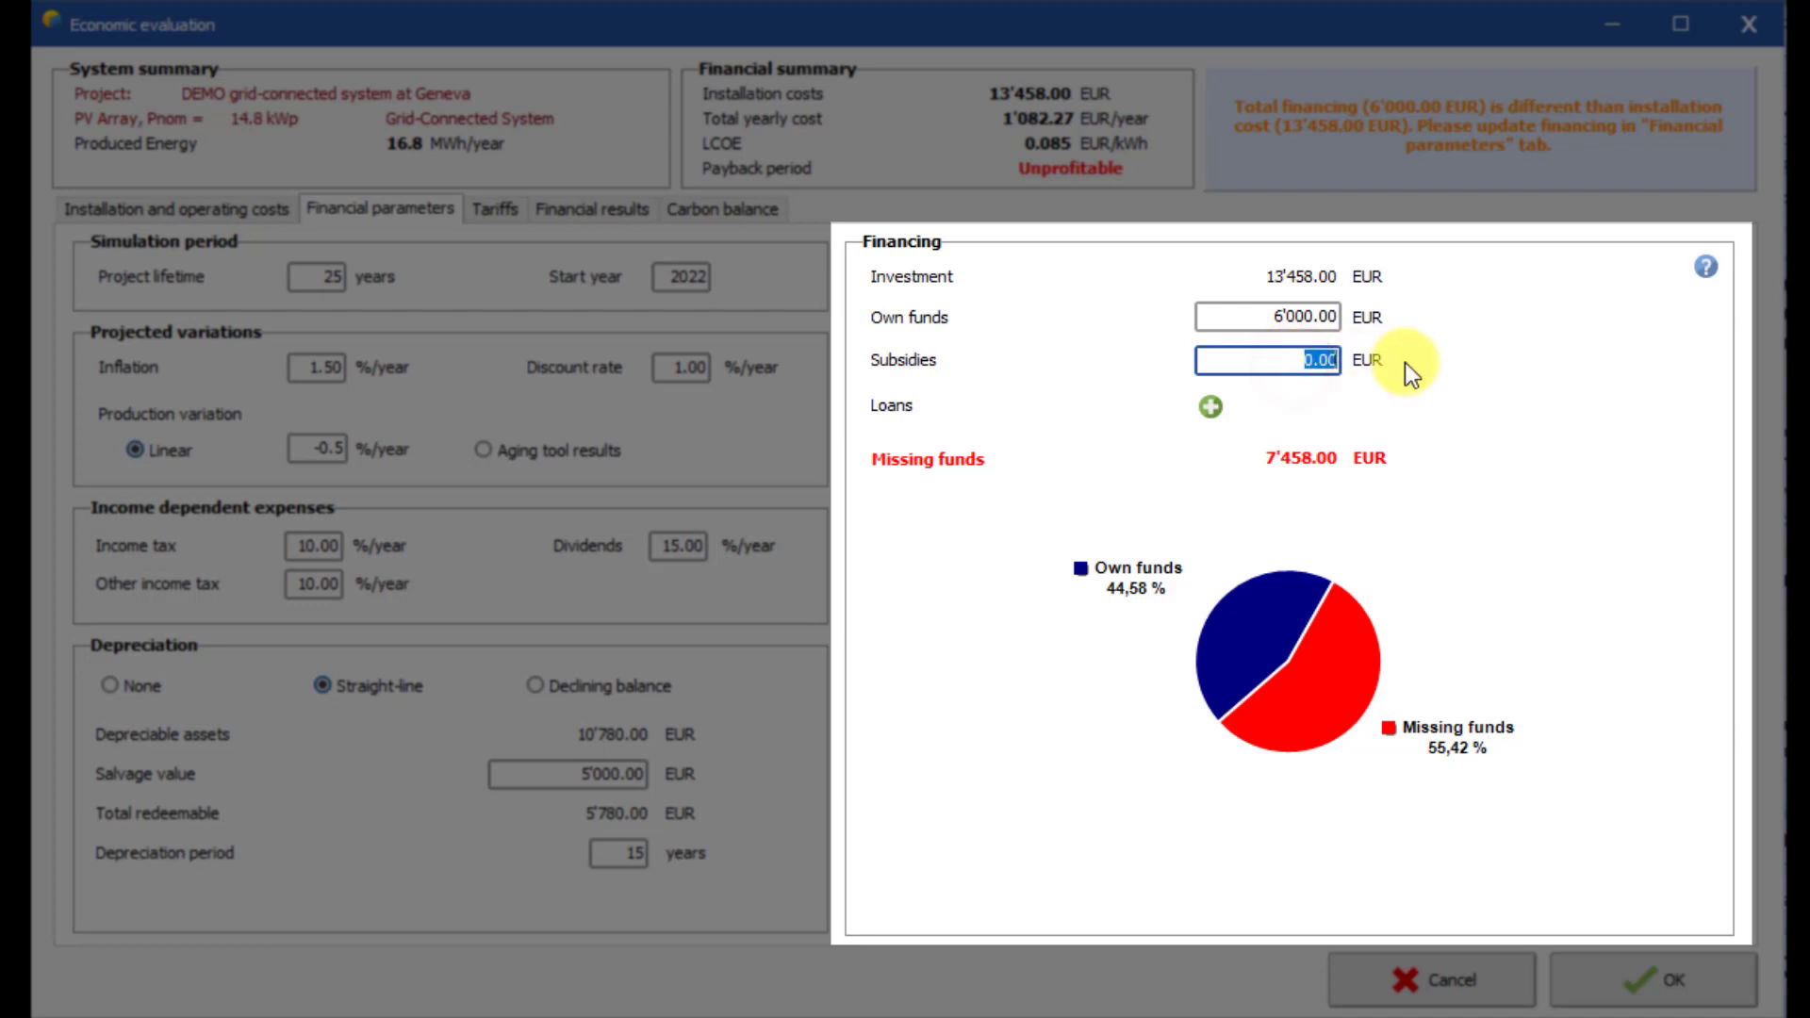
{"action": "type", "text": "1000"}
{"action": "left_click", "coordinate": [1427, 388]}
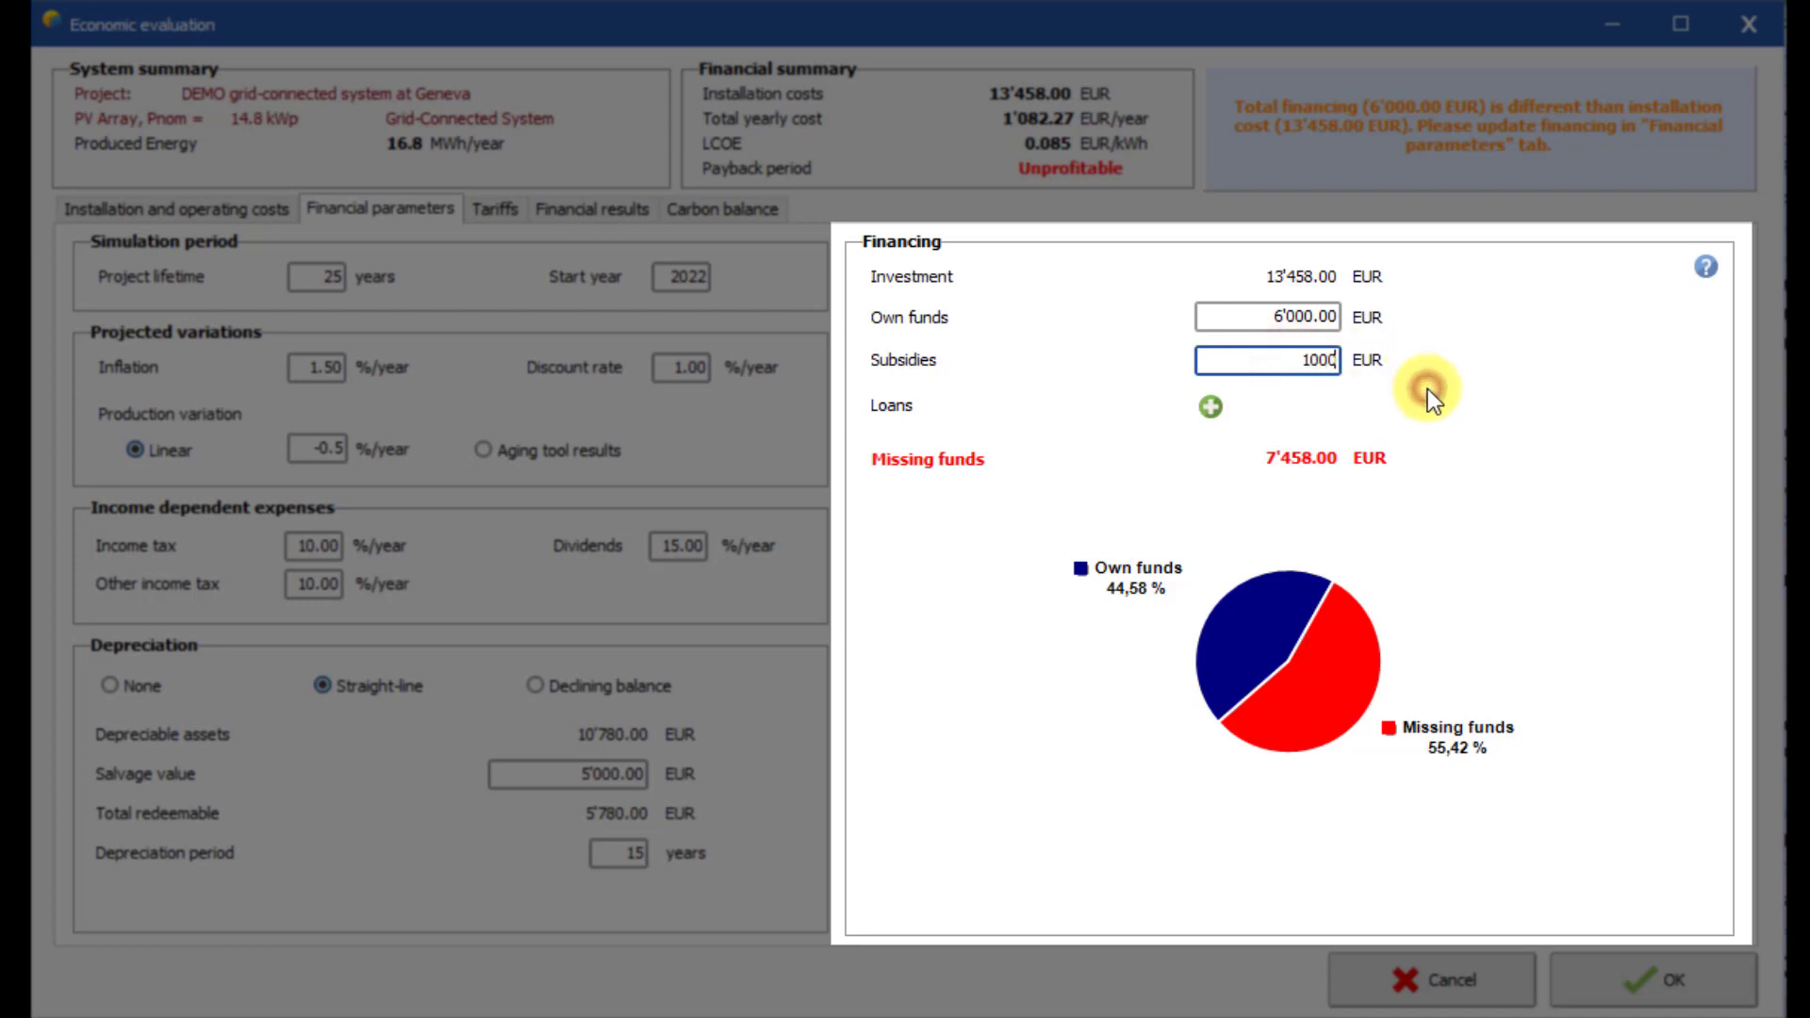
{"action": "left_click", "coordinate": [1065, 414]}
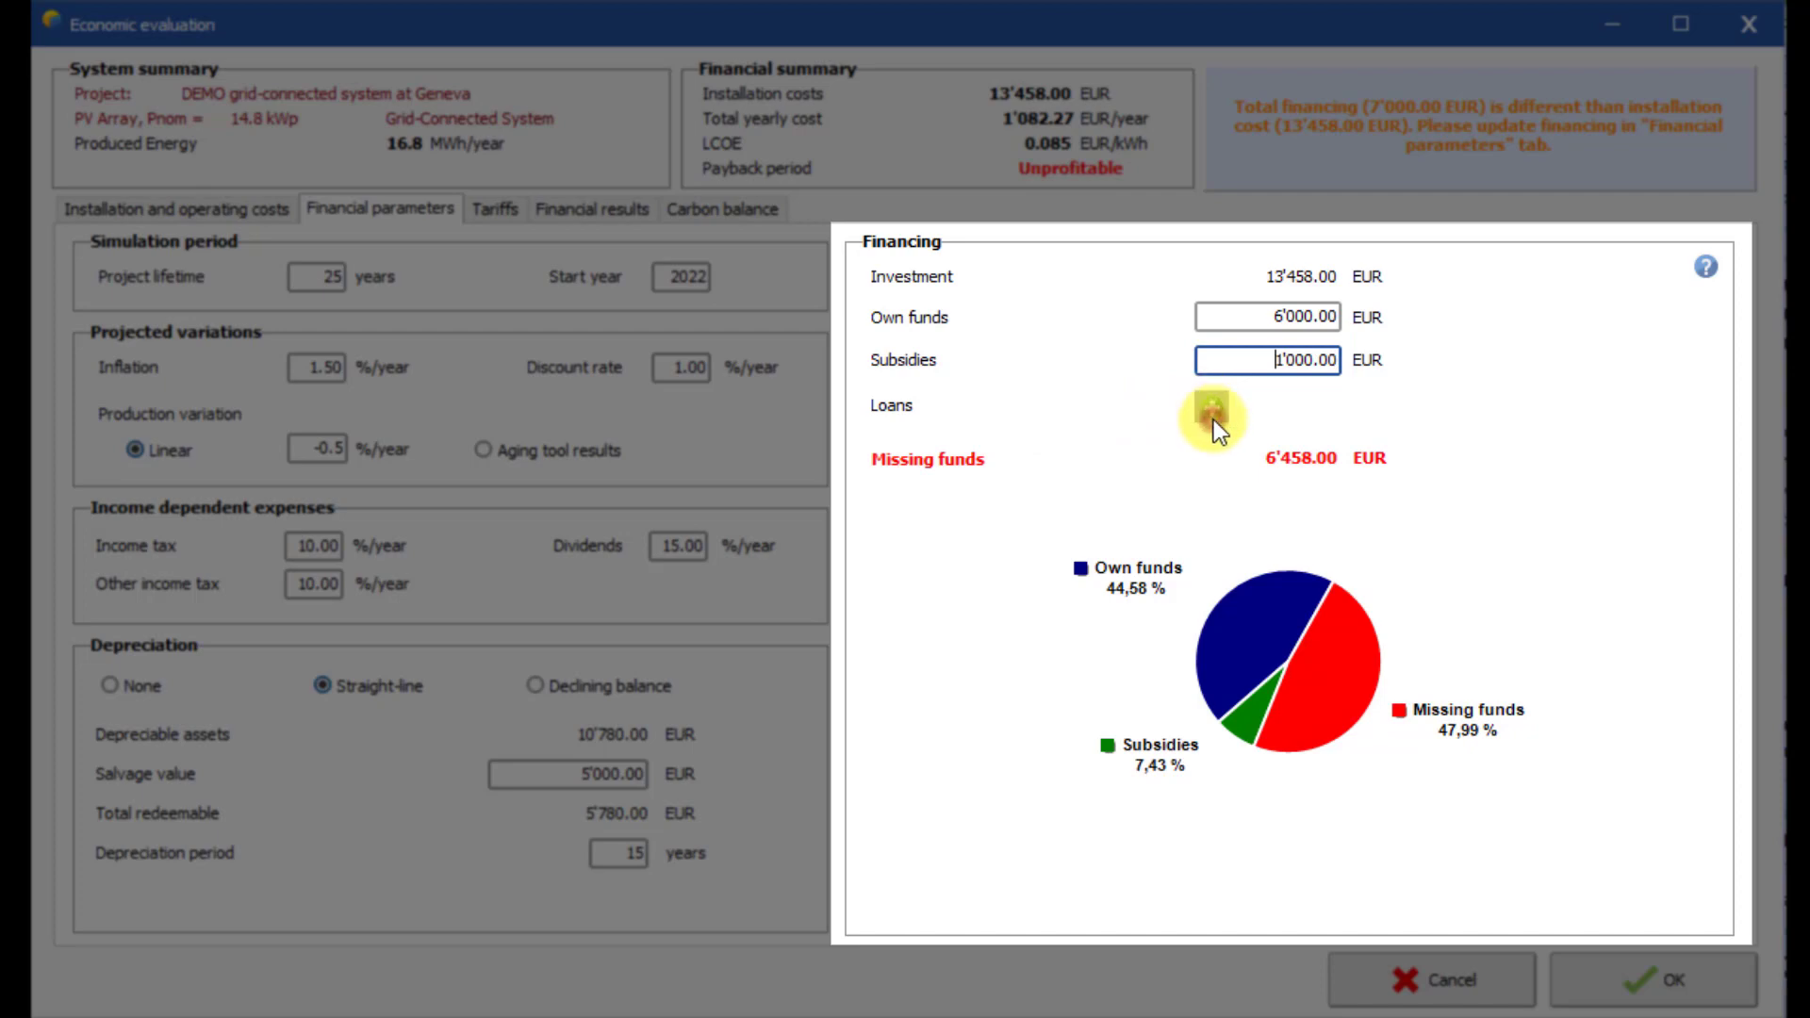
Add a 2'000 EUR annuity loan over 20 years at 1.5% interest.
{"action": "left_click", "coordinate": [1212, 408]}
{"action": "left_click", "coordinate": [1274, 462]}
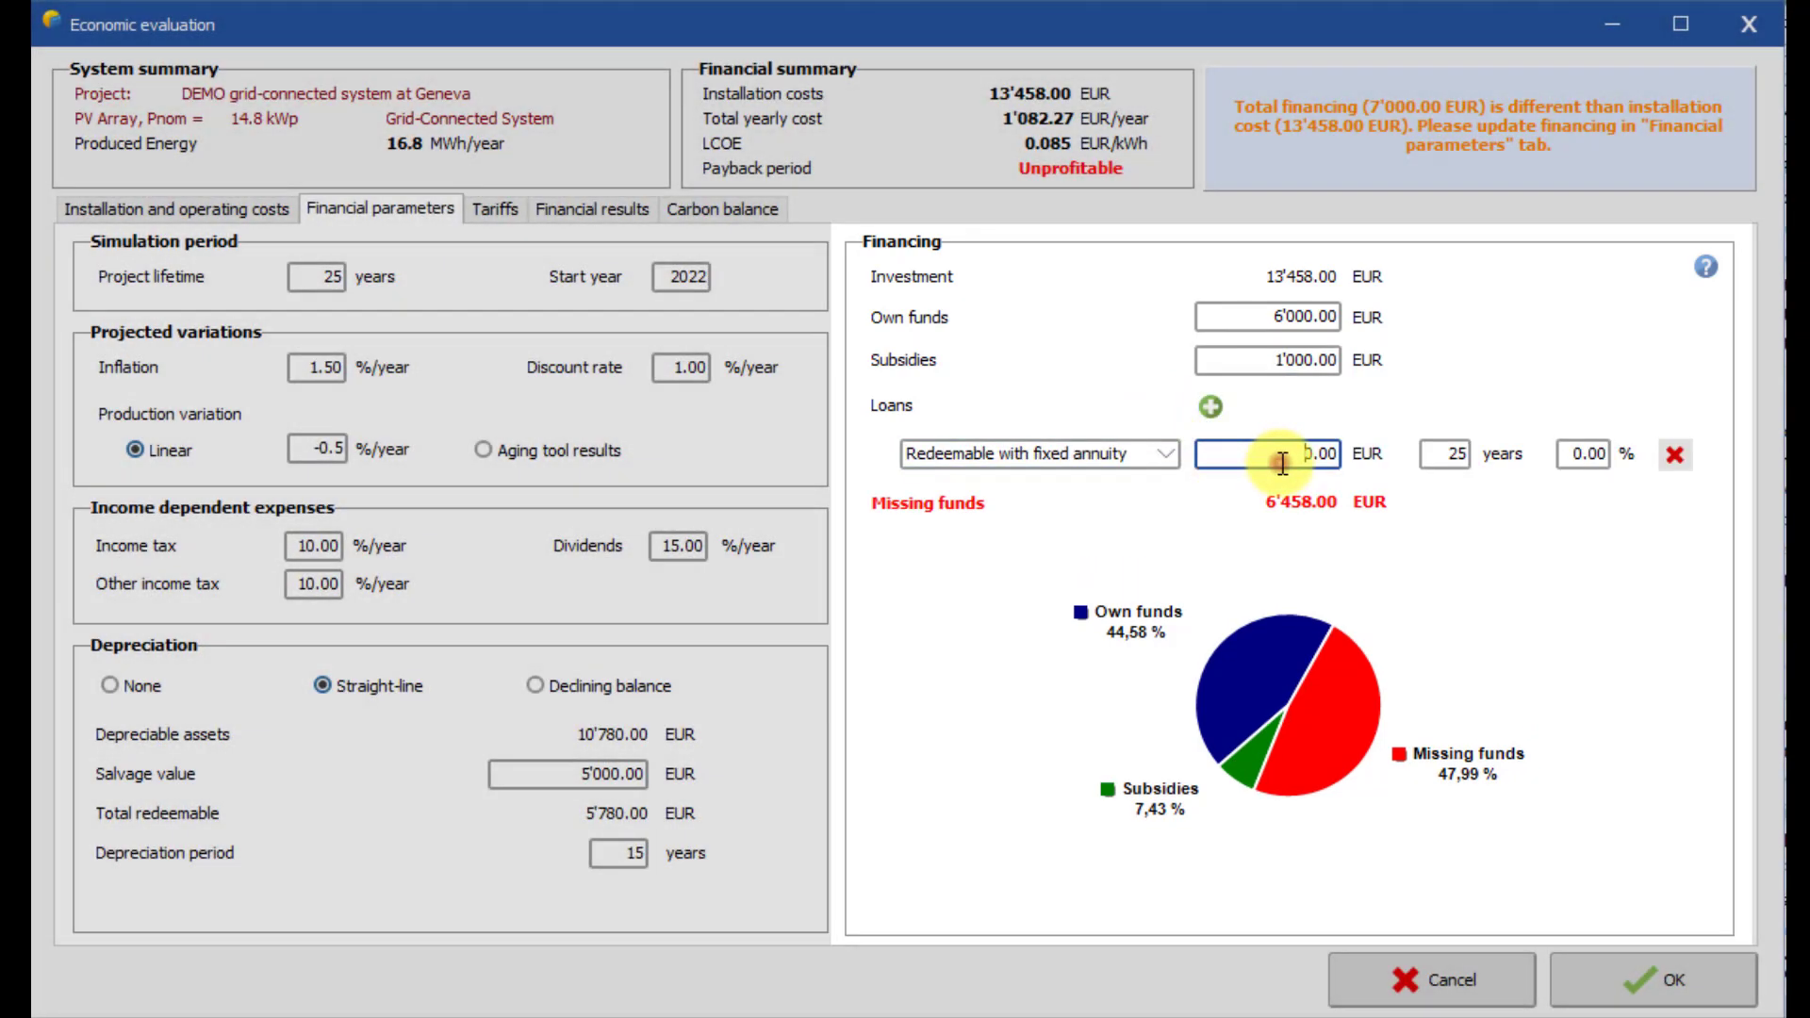
{"action": "double_click", "coordinate": [1272, 460]}
{"action": "type", "text": "2'0"}
{"action": "type", "text": "000"}
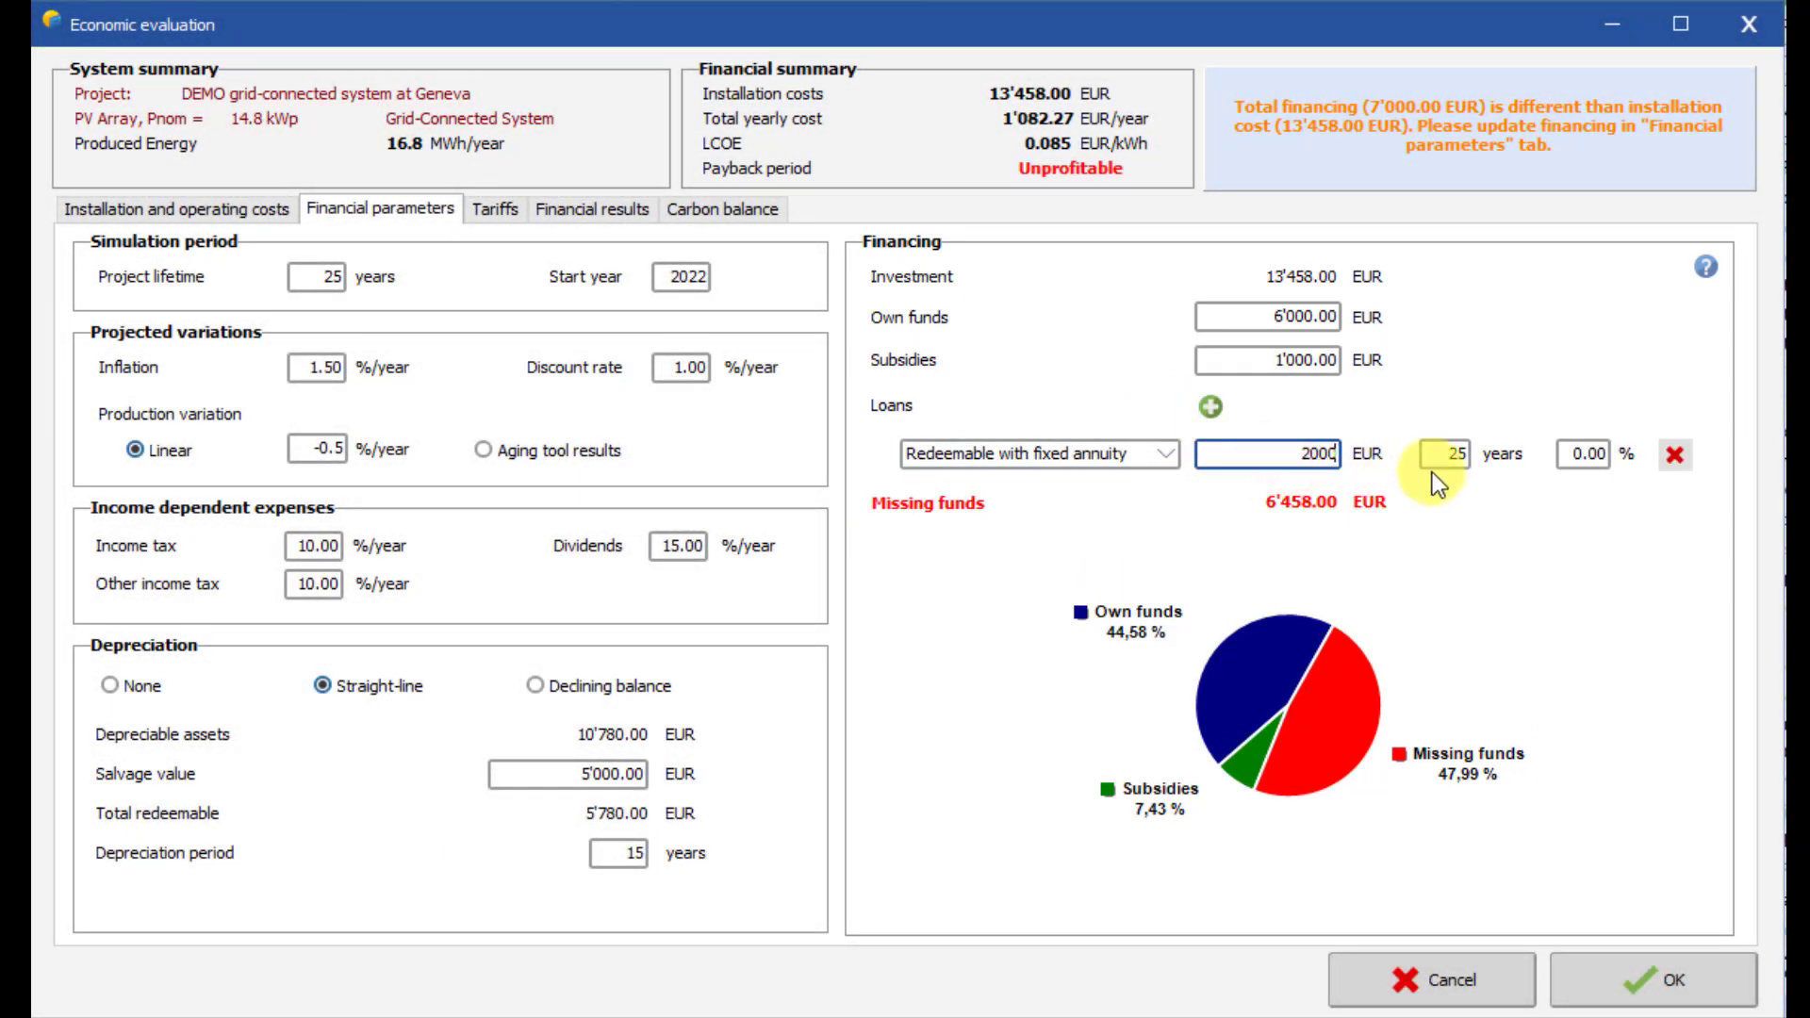
{"action": "double_click", "coordinate": [1441, 457]}
{"action": "type", "text": "20"}
{"action": "double_click", "coordinate": [1571, 454]}
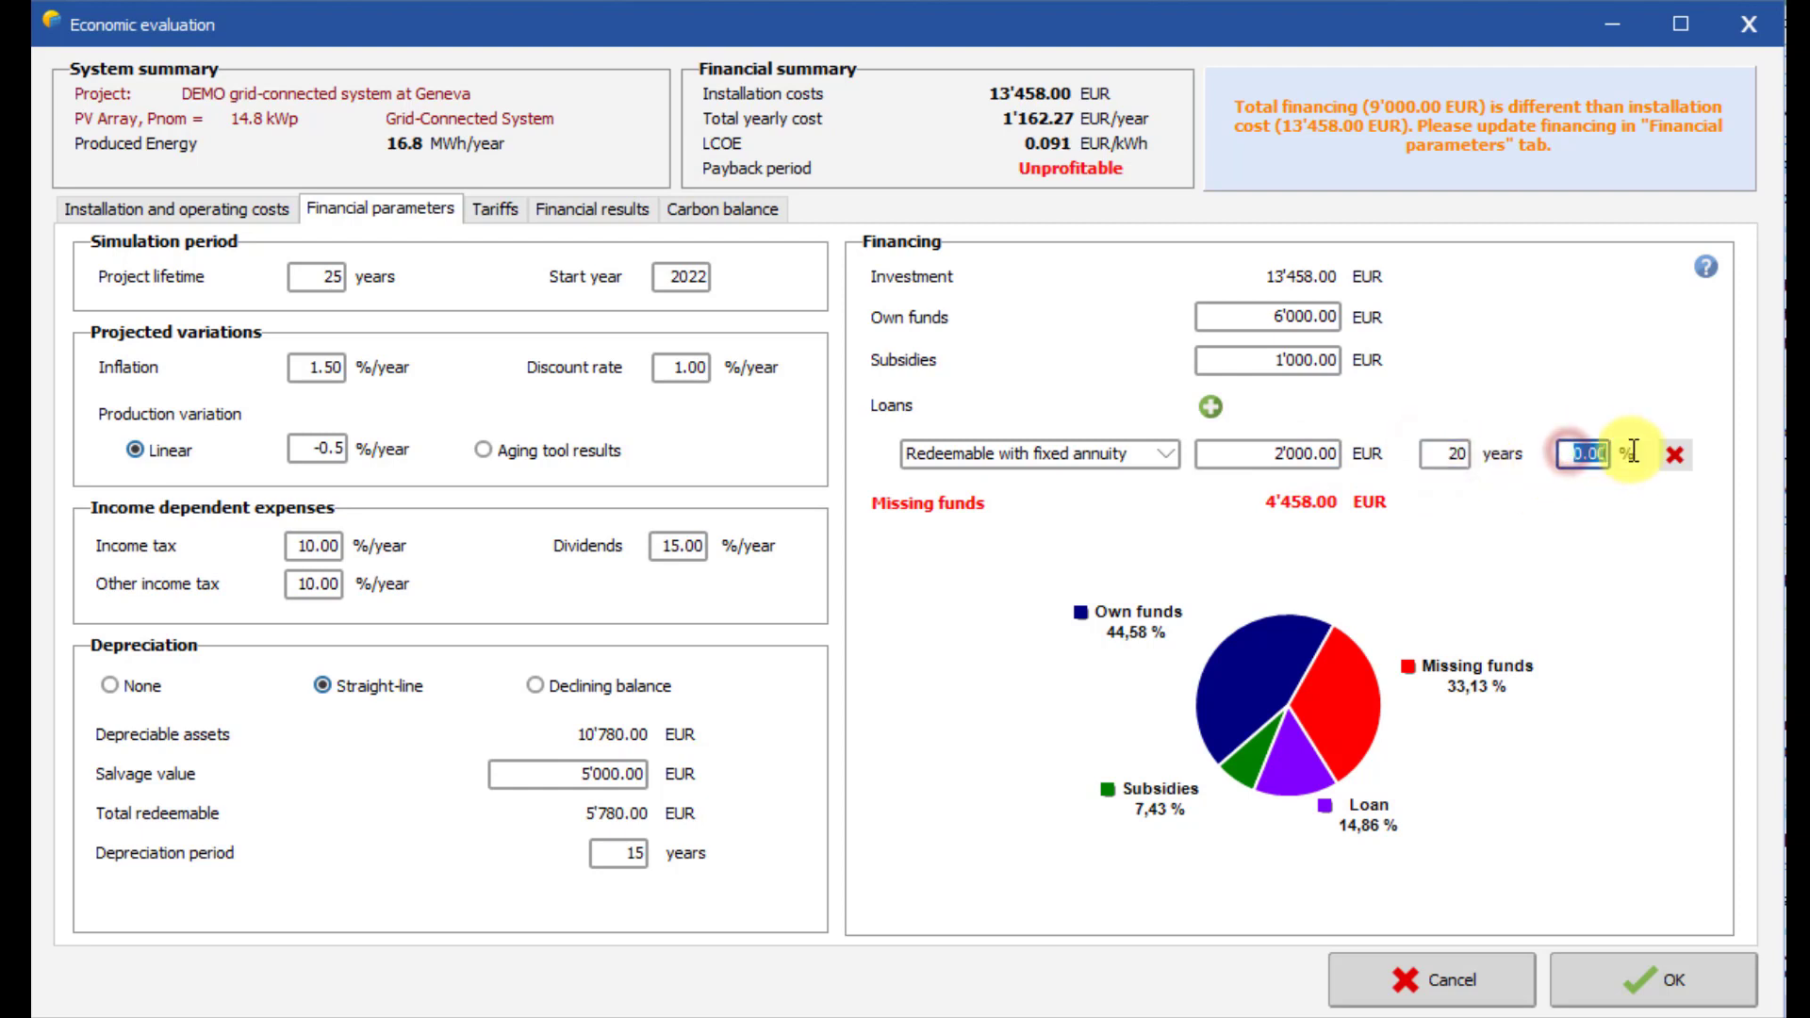
{"action": "type", "text": "1.5"}
{"action": "left_click", "coordinate": [1547, 517]}
Add a second 2'000 EUR loan with fixed amortization at 2% interest.
{"action": "left_click", "coordinate": [1210, 406]}
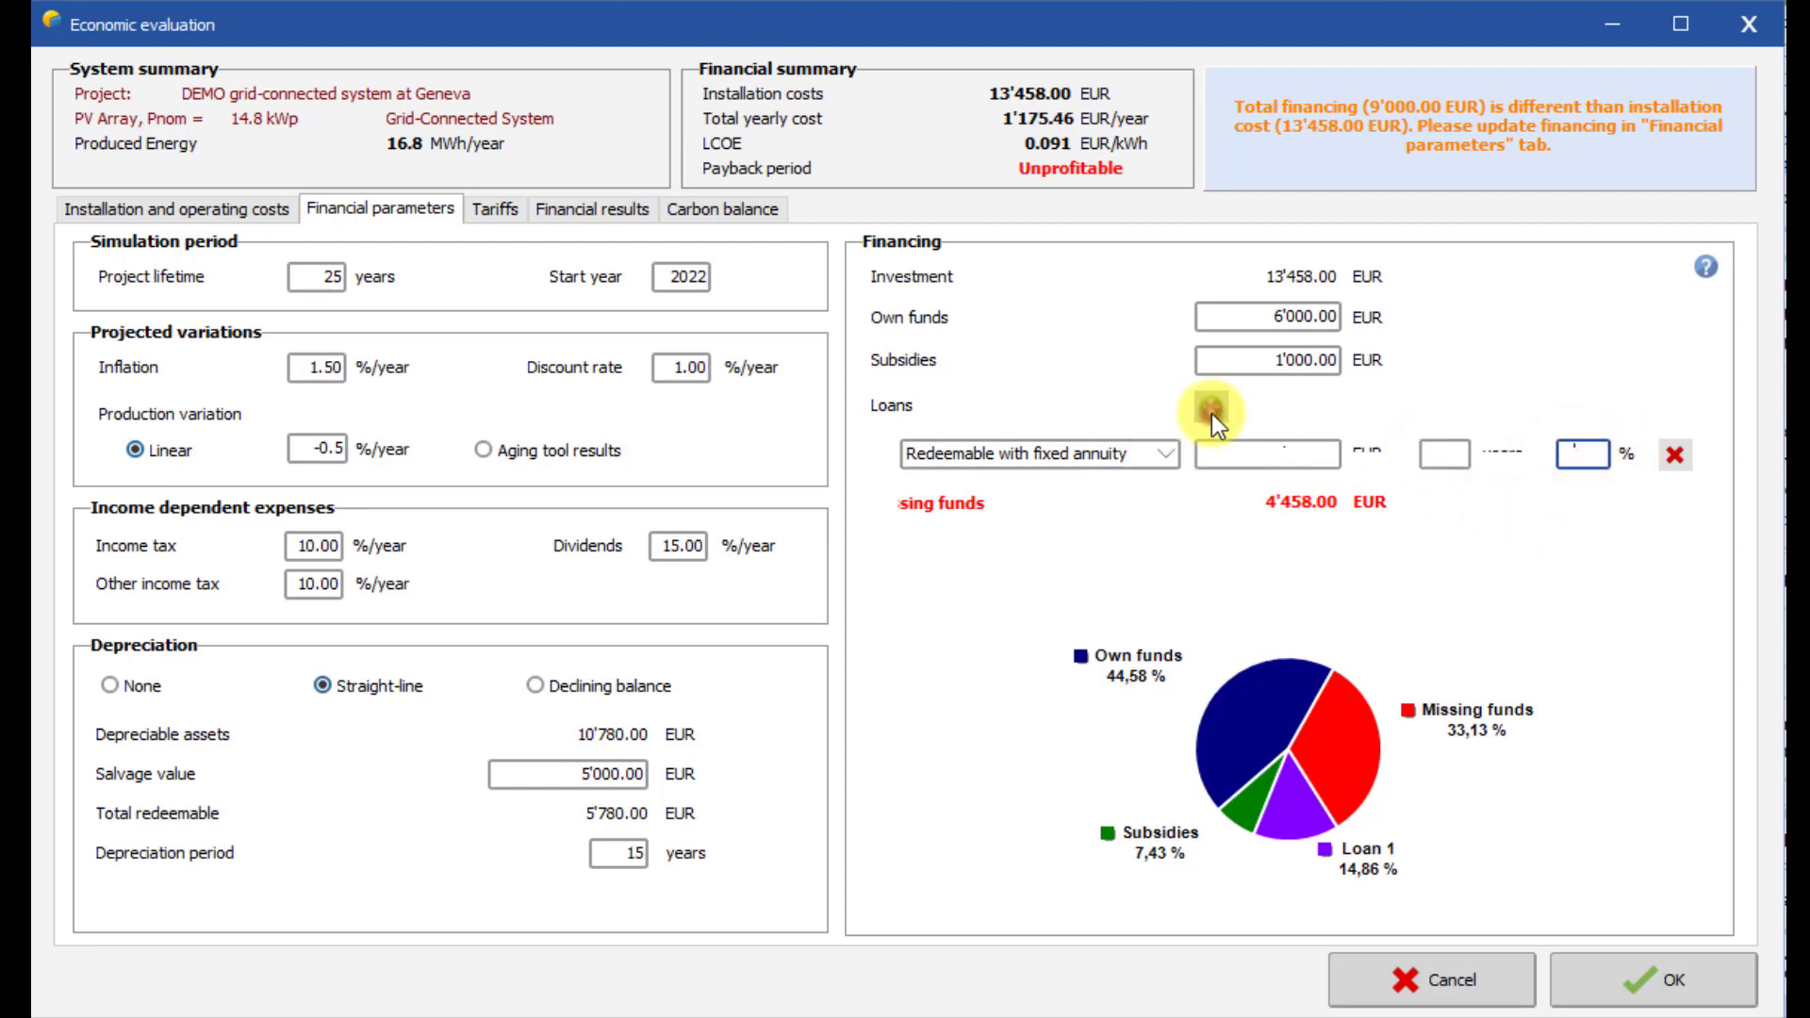
{"action": "left_click", "coordinate": [1167, 498]}
{"action": "left_click", "coordinate": [1028, 540]}
{"action": "double_click", "coordinate": [1271, 490]}
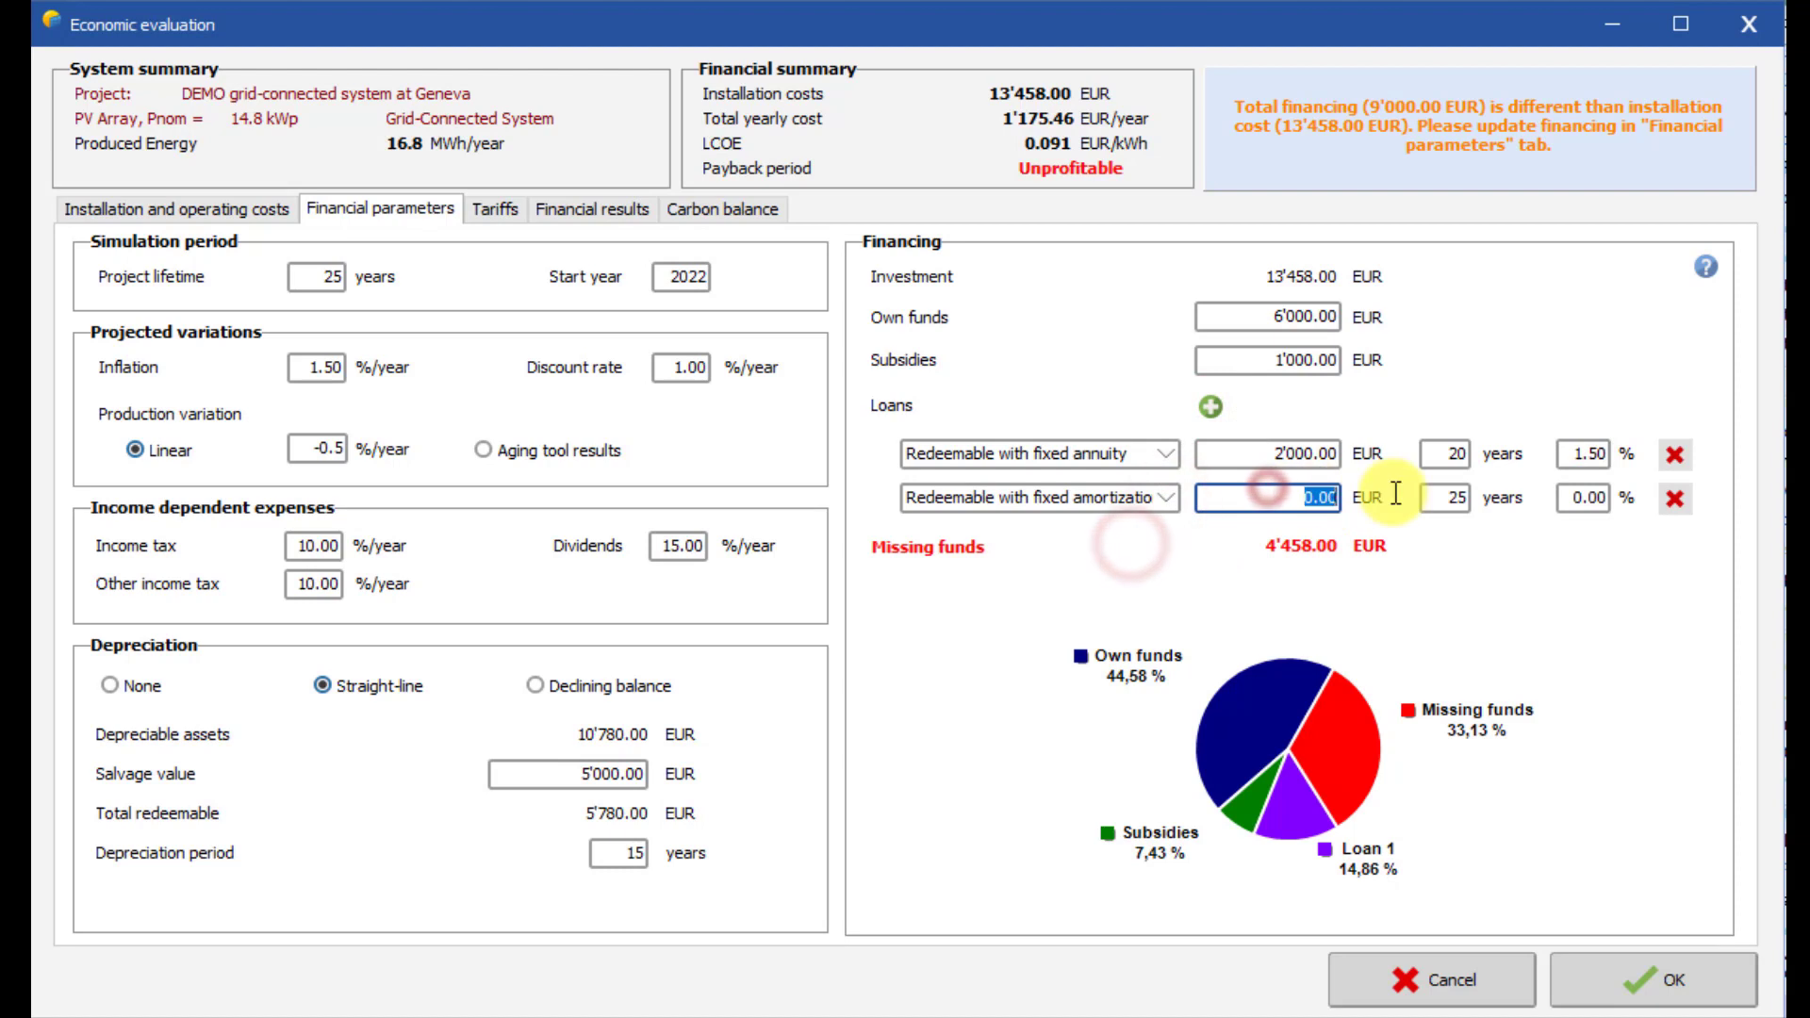
{"action": "type", "text": "2000"}
{"action": "double_click", "coordinate": [1444, 497]}
{"action": "double_click", "coordinate": [1589, 497]}
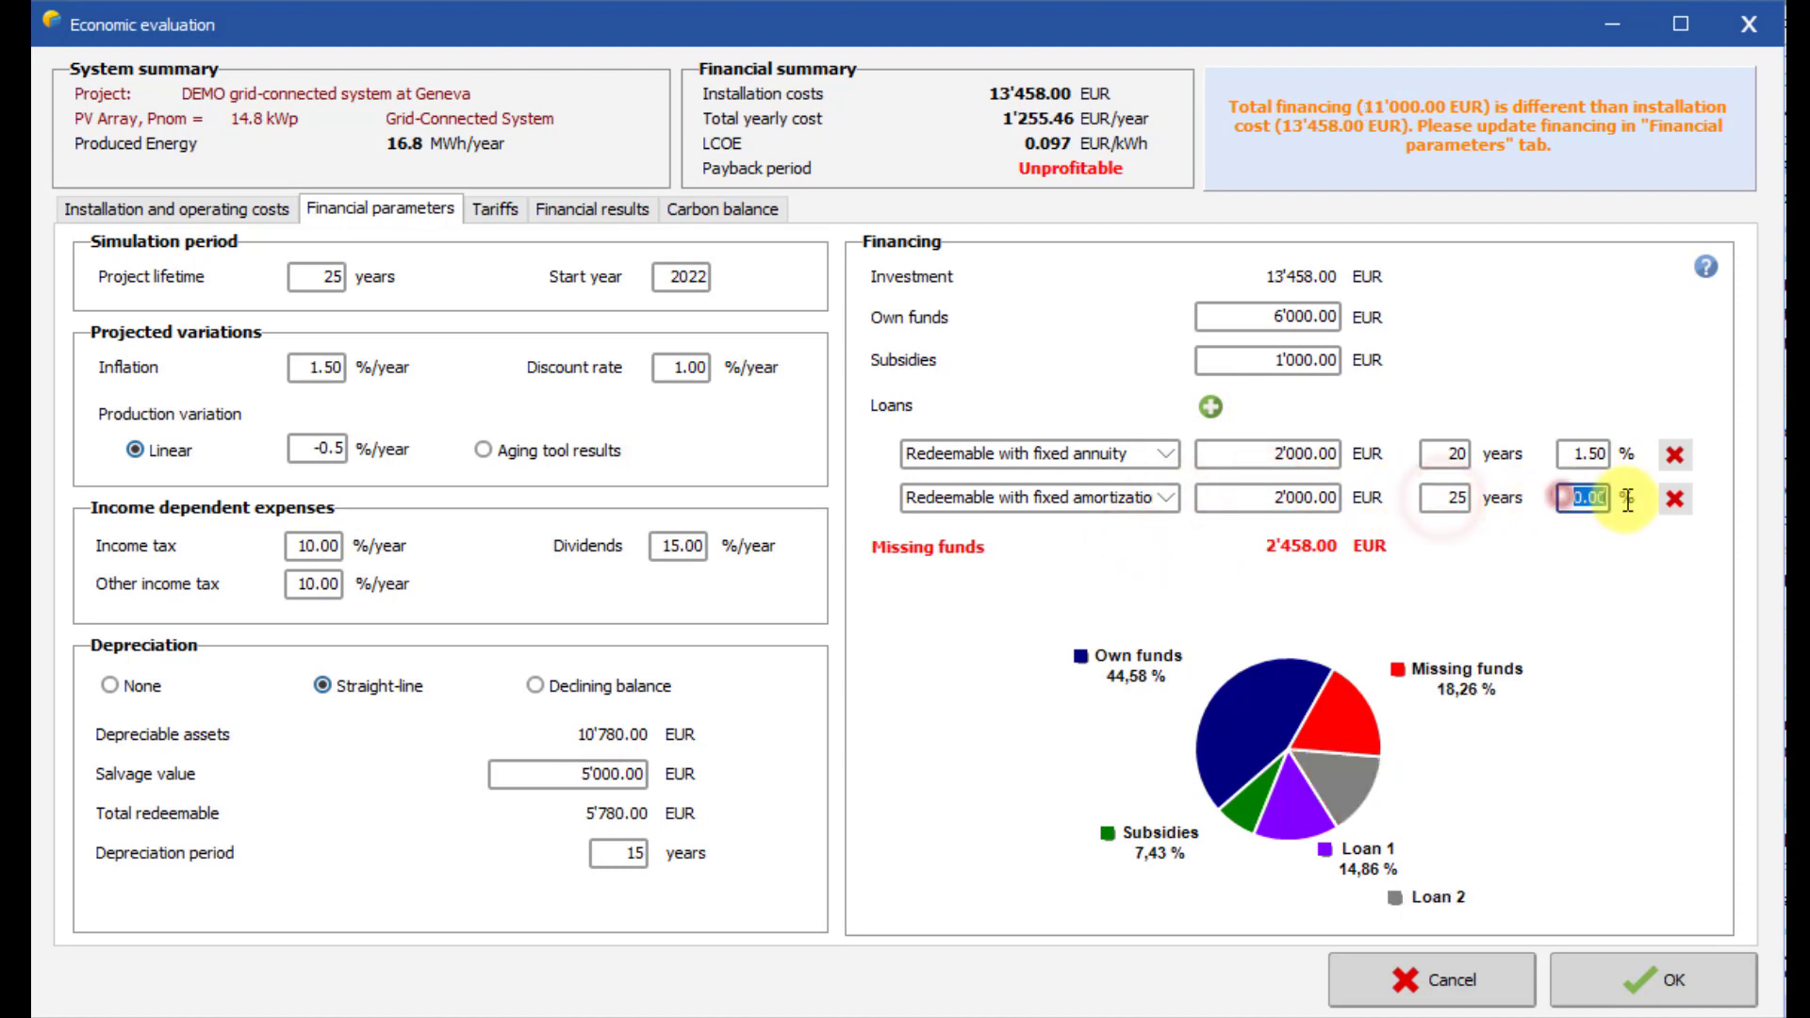
{"action": "type", "text": "2"}
{"action": "left_click", "coordinate": [1603, 564]}
Add a third, interest-only bullet loan of 2'458 EUR at 1.5% interest.
{"action": "left_click", "coordinate": [1211, 406]}
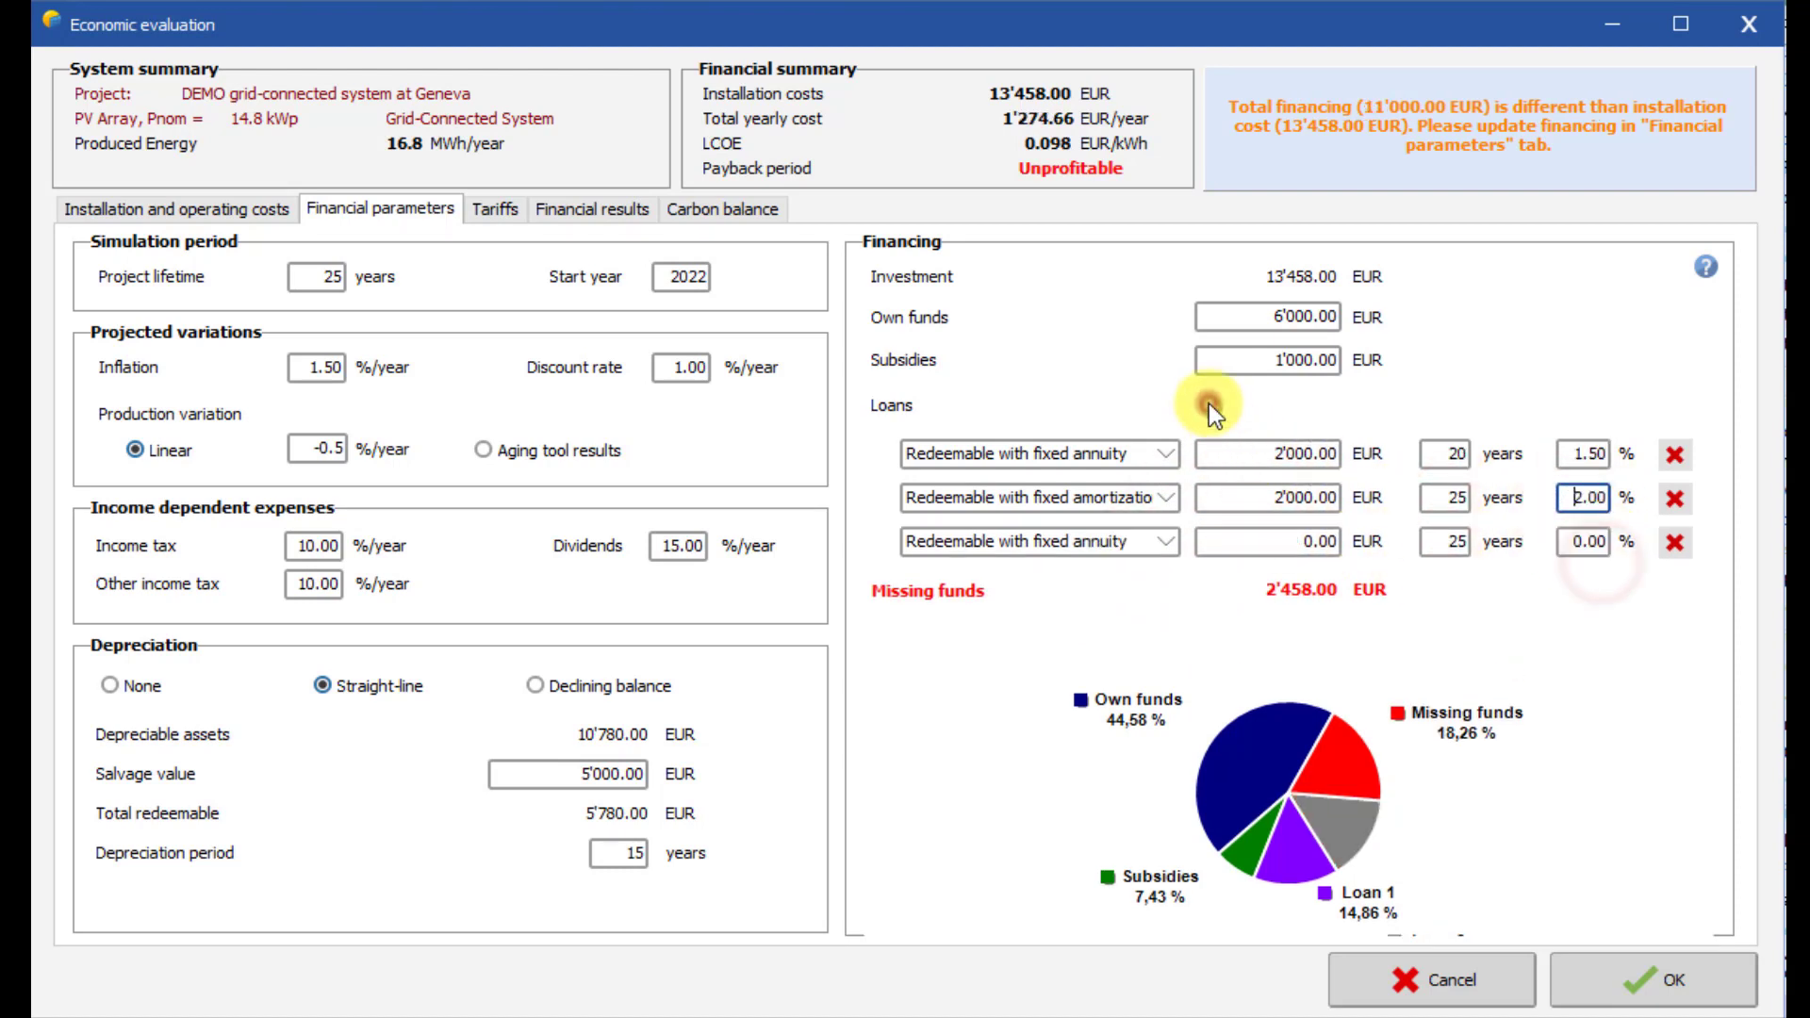
{"action": "left_click", "coordinate": [1165, 541]}
{"action": "left_click", "coordinate": [1112, 603]}
{"action": "double_click", "coordinate": [1289, 535]}
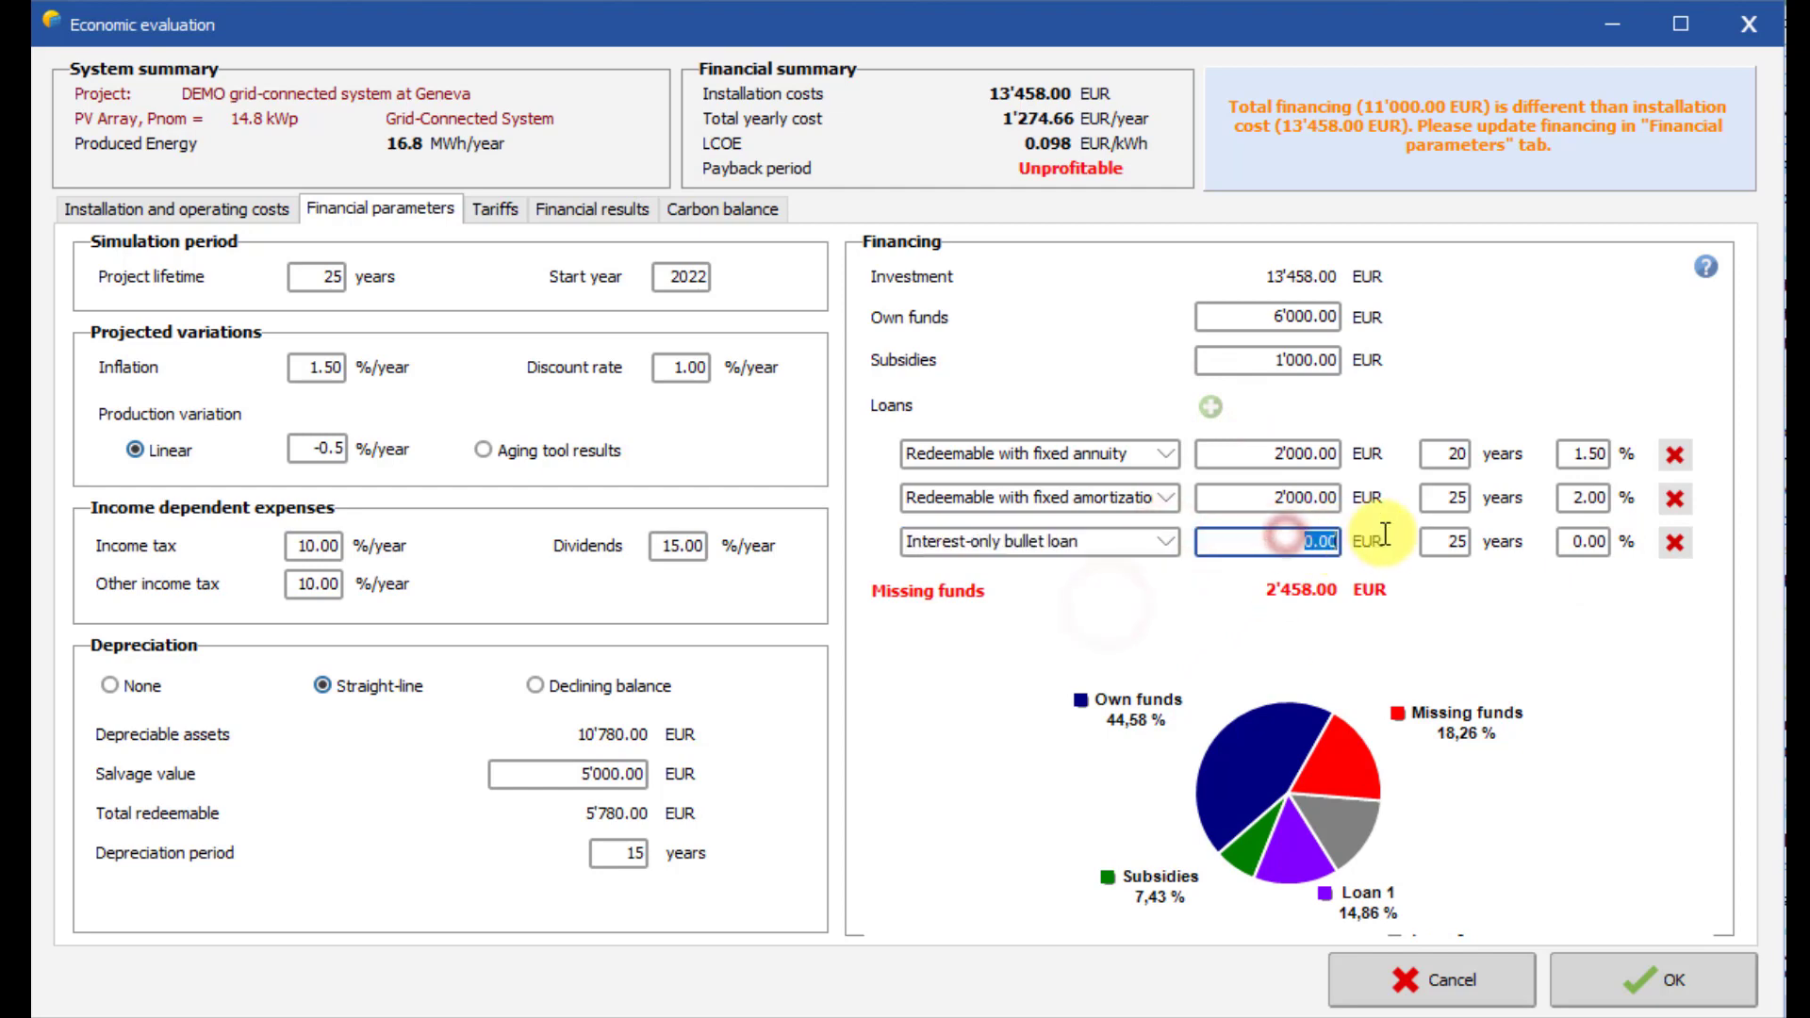
{"action": "type", "text": "2458"}
{"action": "double_click", "coordinate": [1457, 541]}
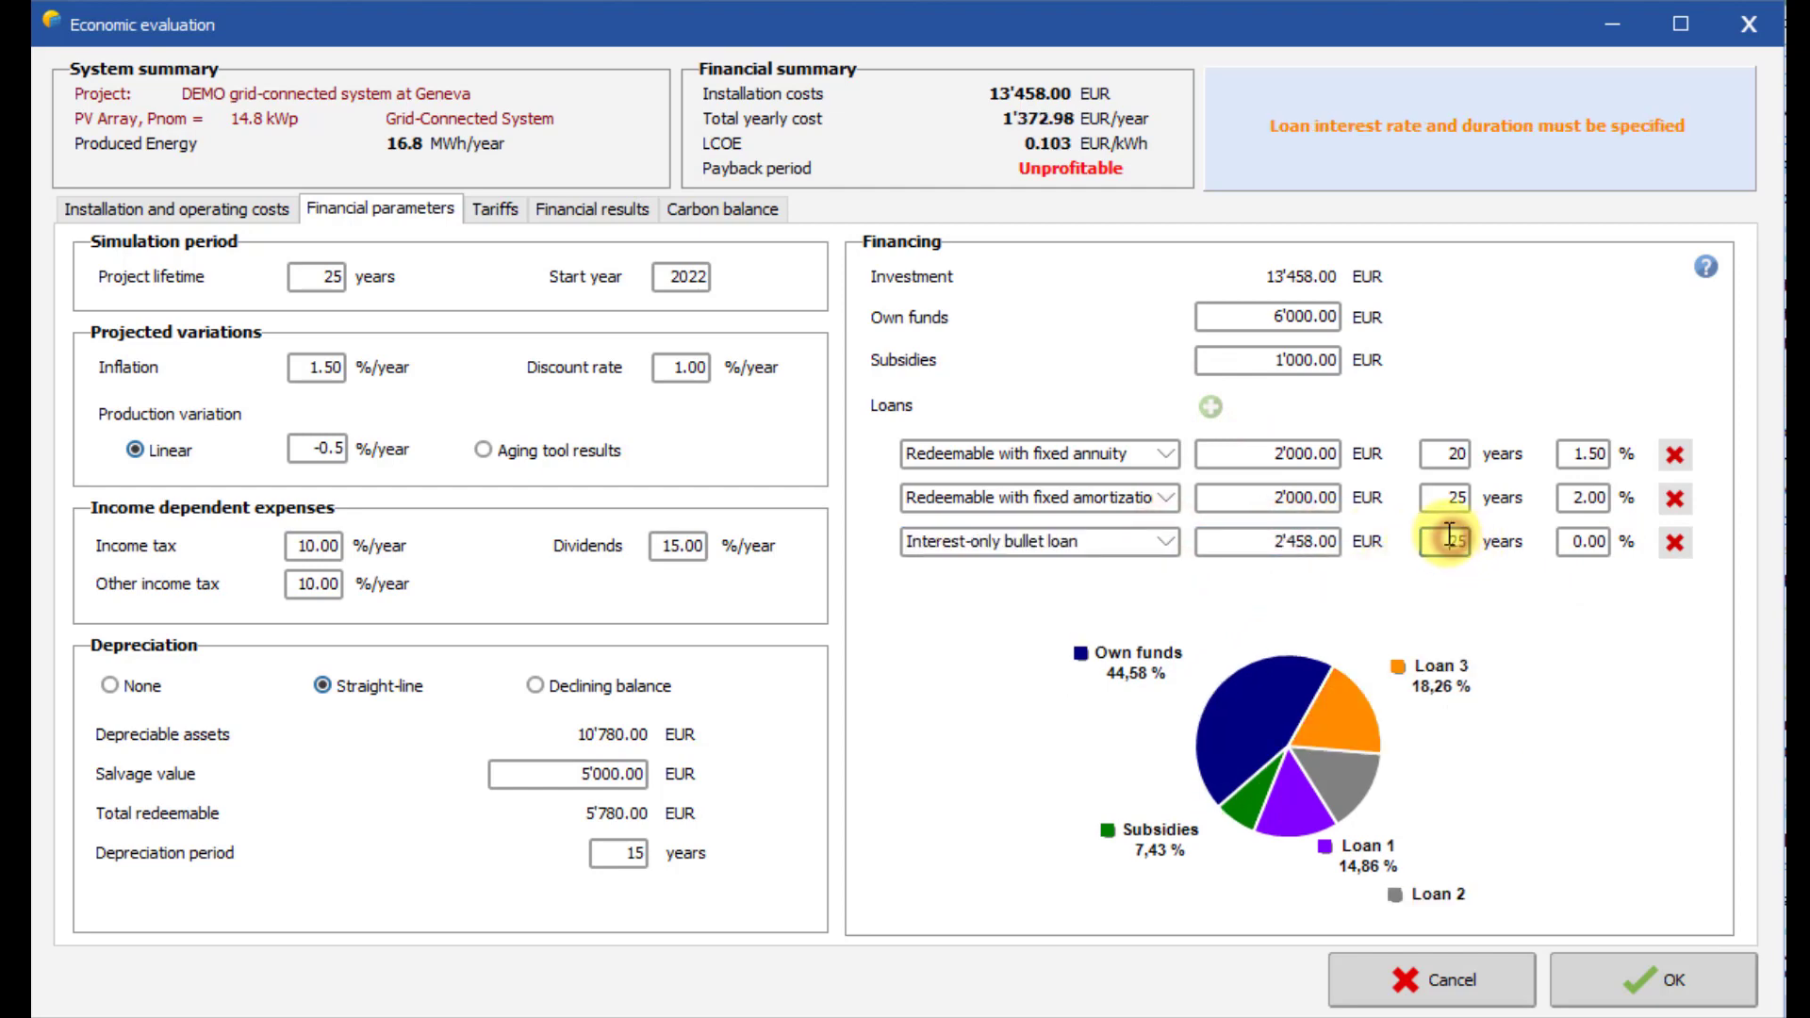
{"action": "double_click", "coordinate": [1585, 541]}
{"action": "type", "text": "1.5"}
{"action": "key", "text": "Return"}
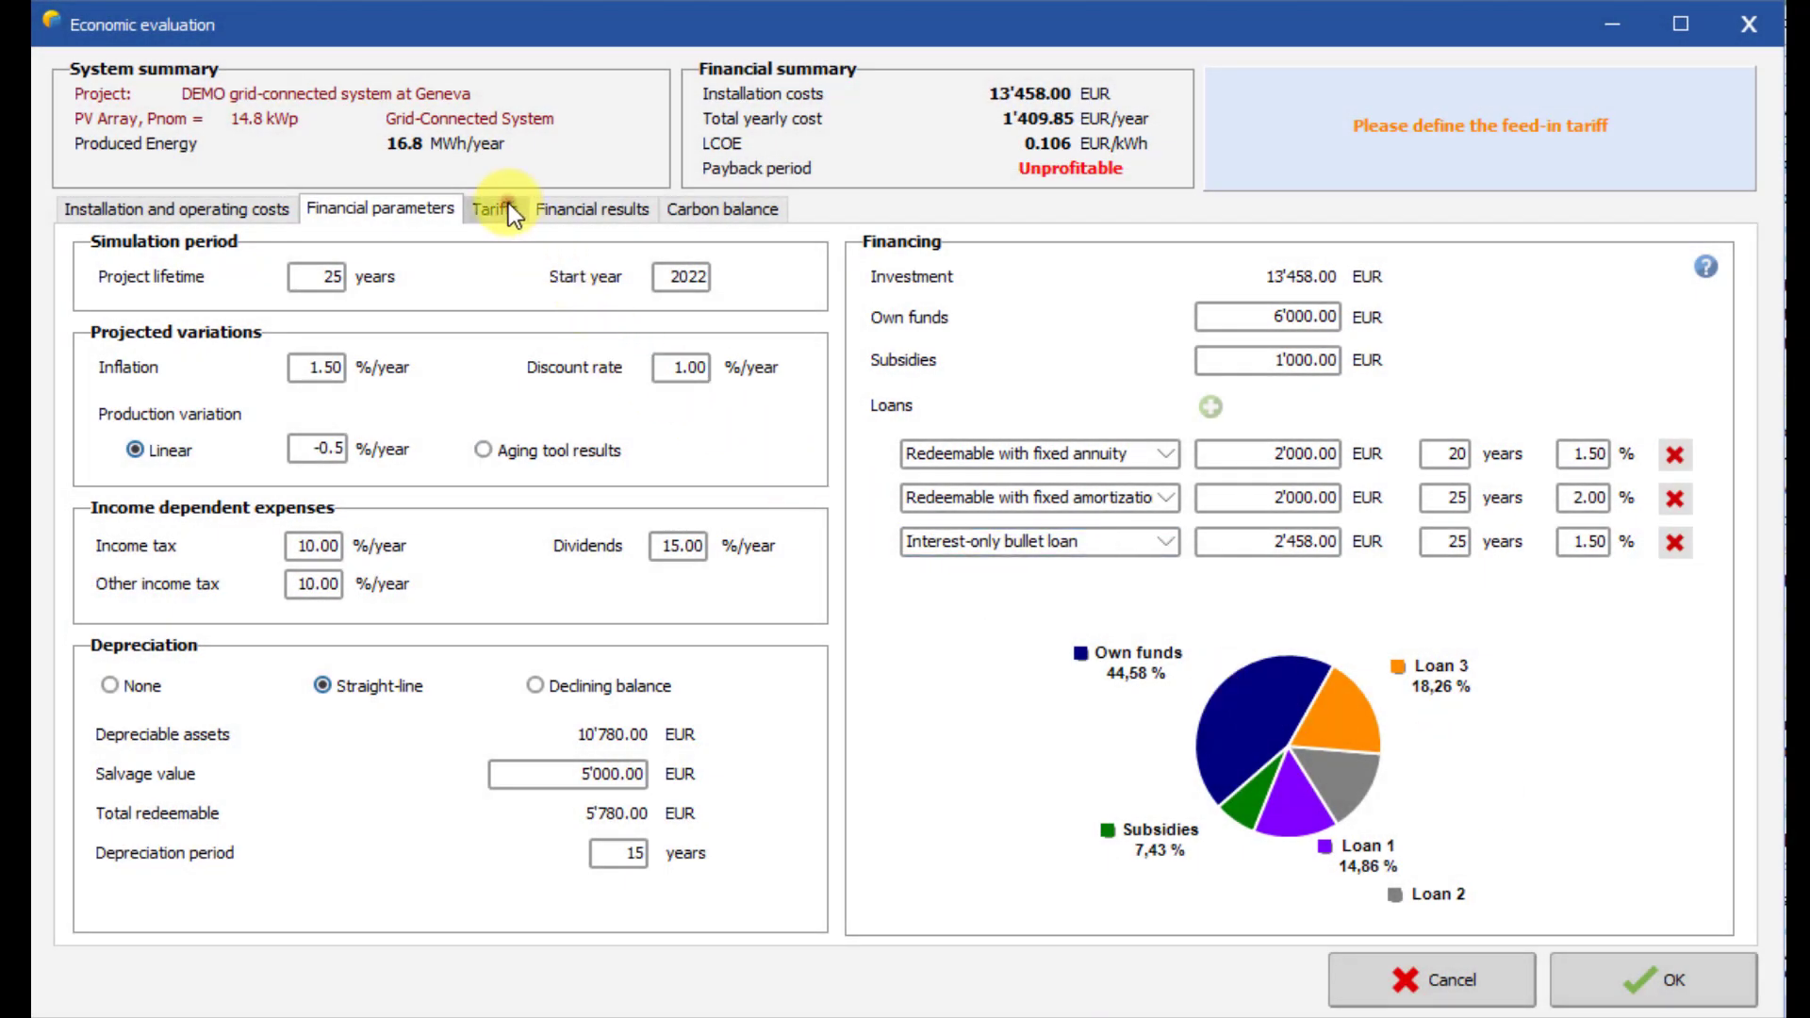
On the Tariffs tab, choose a variable tariff, try seasonal, then settle on CSV file input.
{"action": "left_click", "coordinate": [505, 205]}
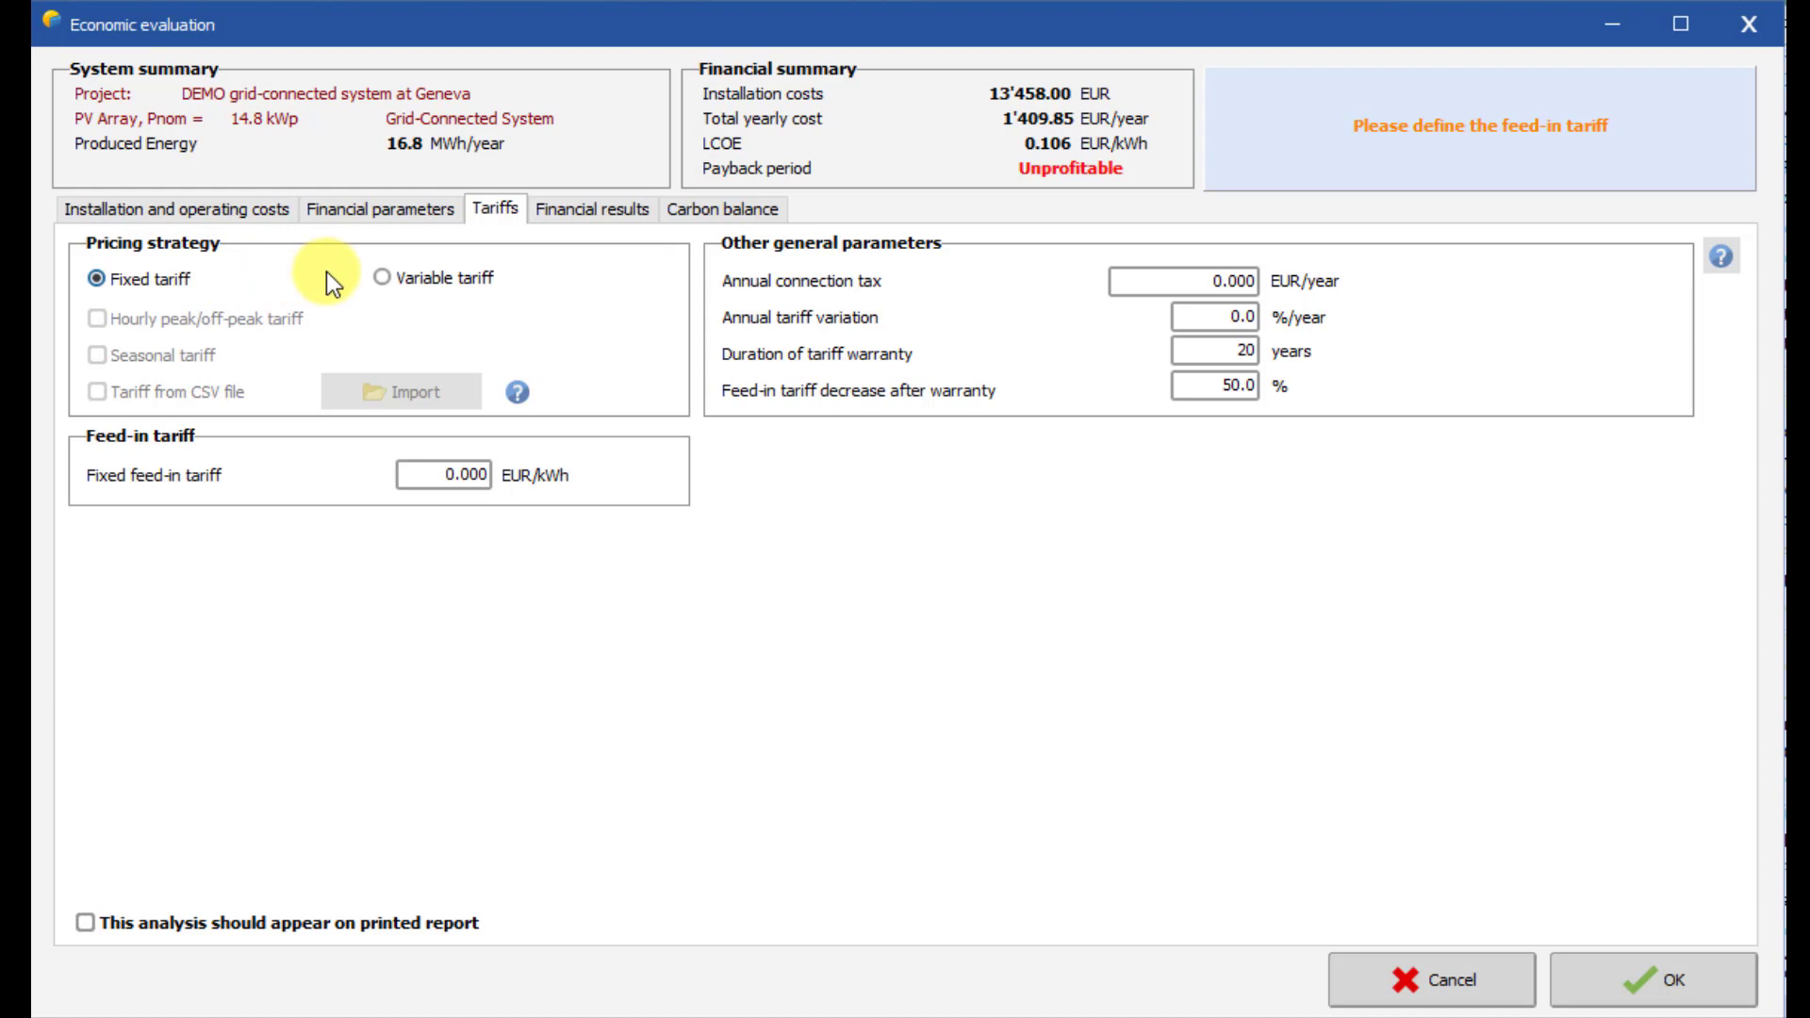
{"action": "left_click", "coordinate": [383, 279]}
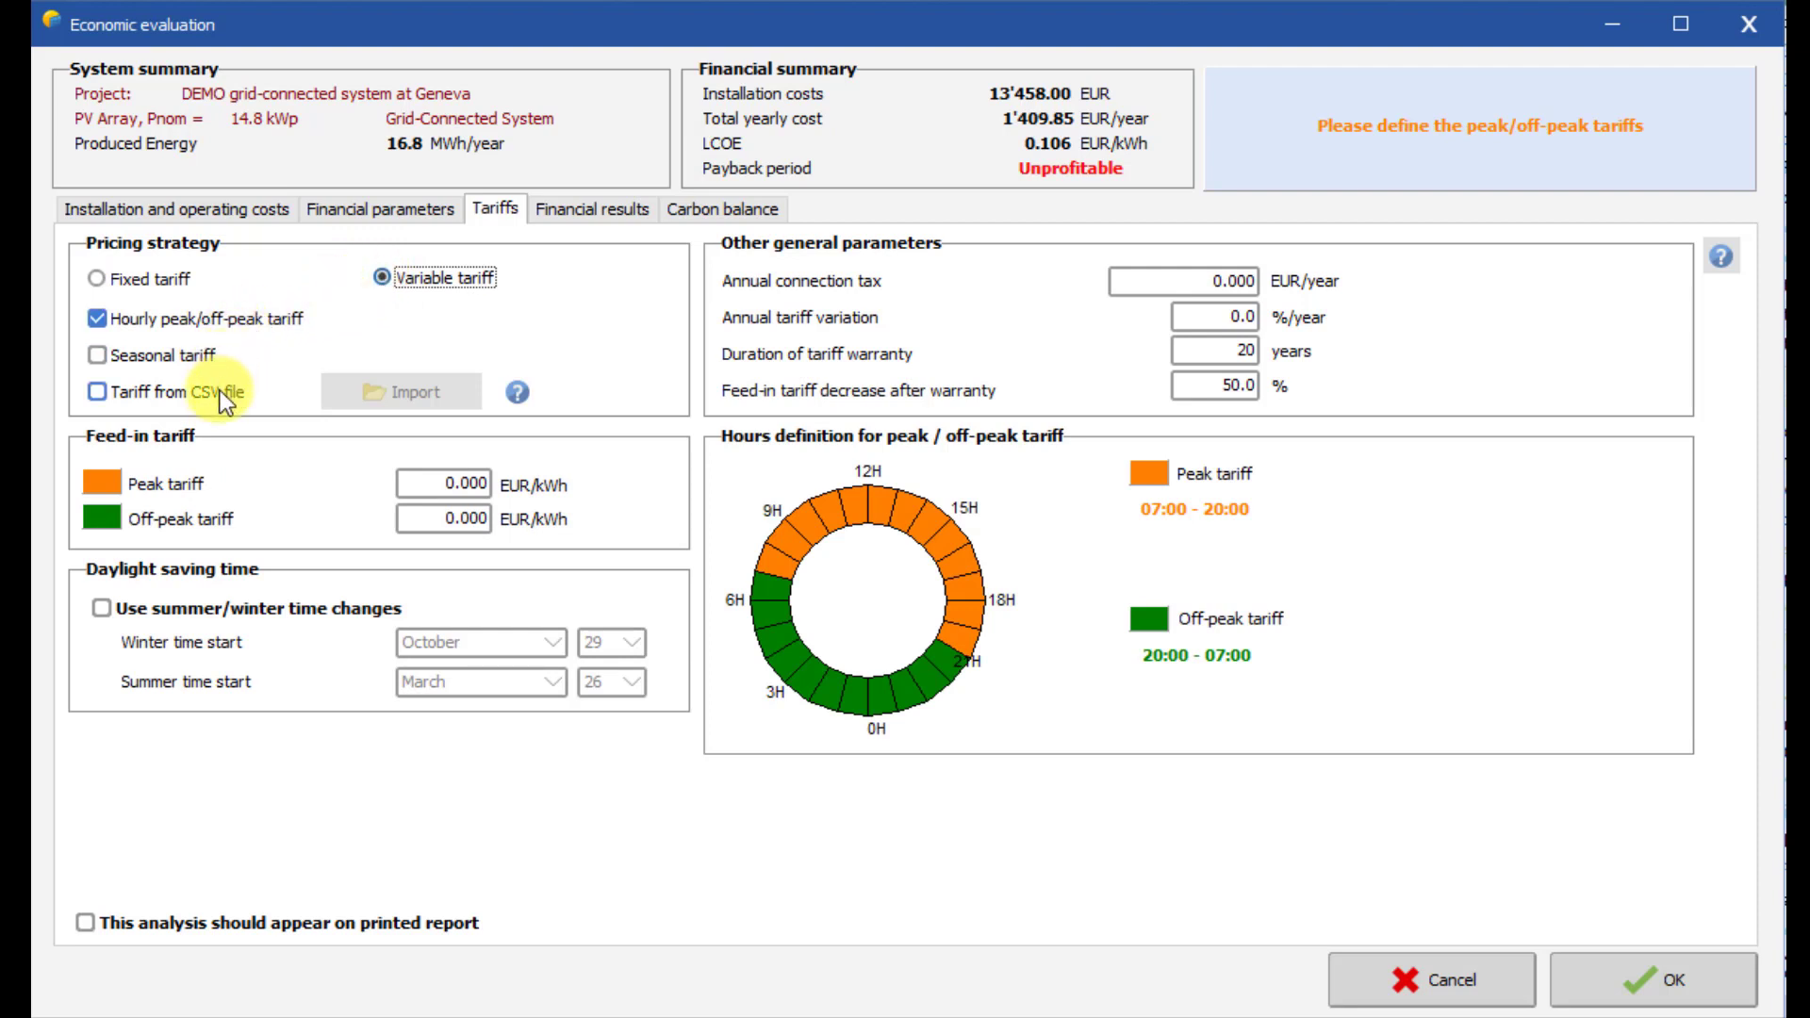
{"action": "left_click", "coordinate": [115, 351]}
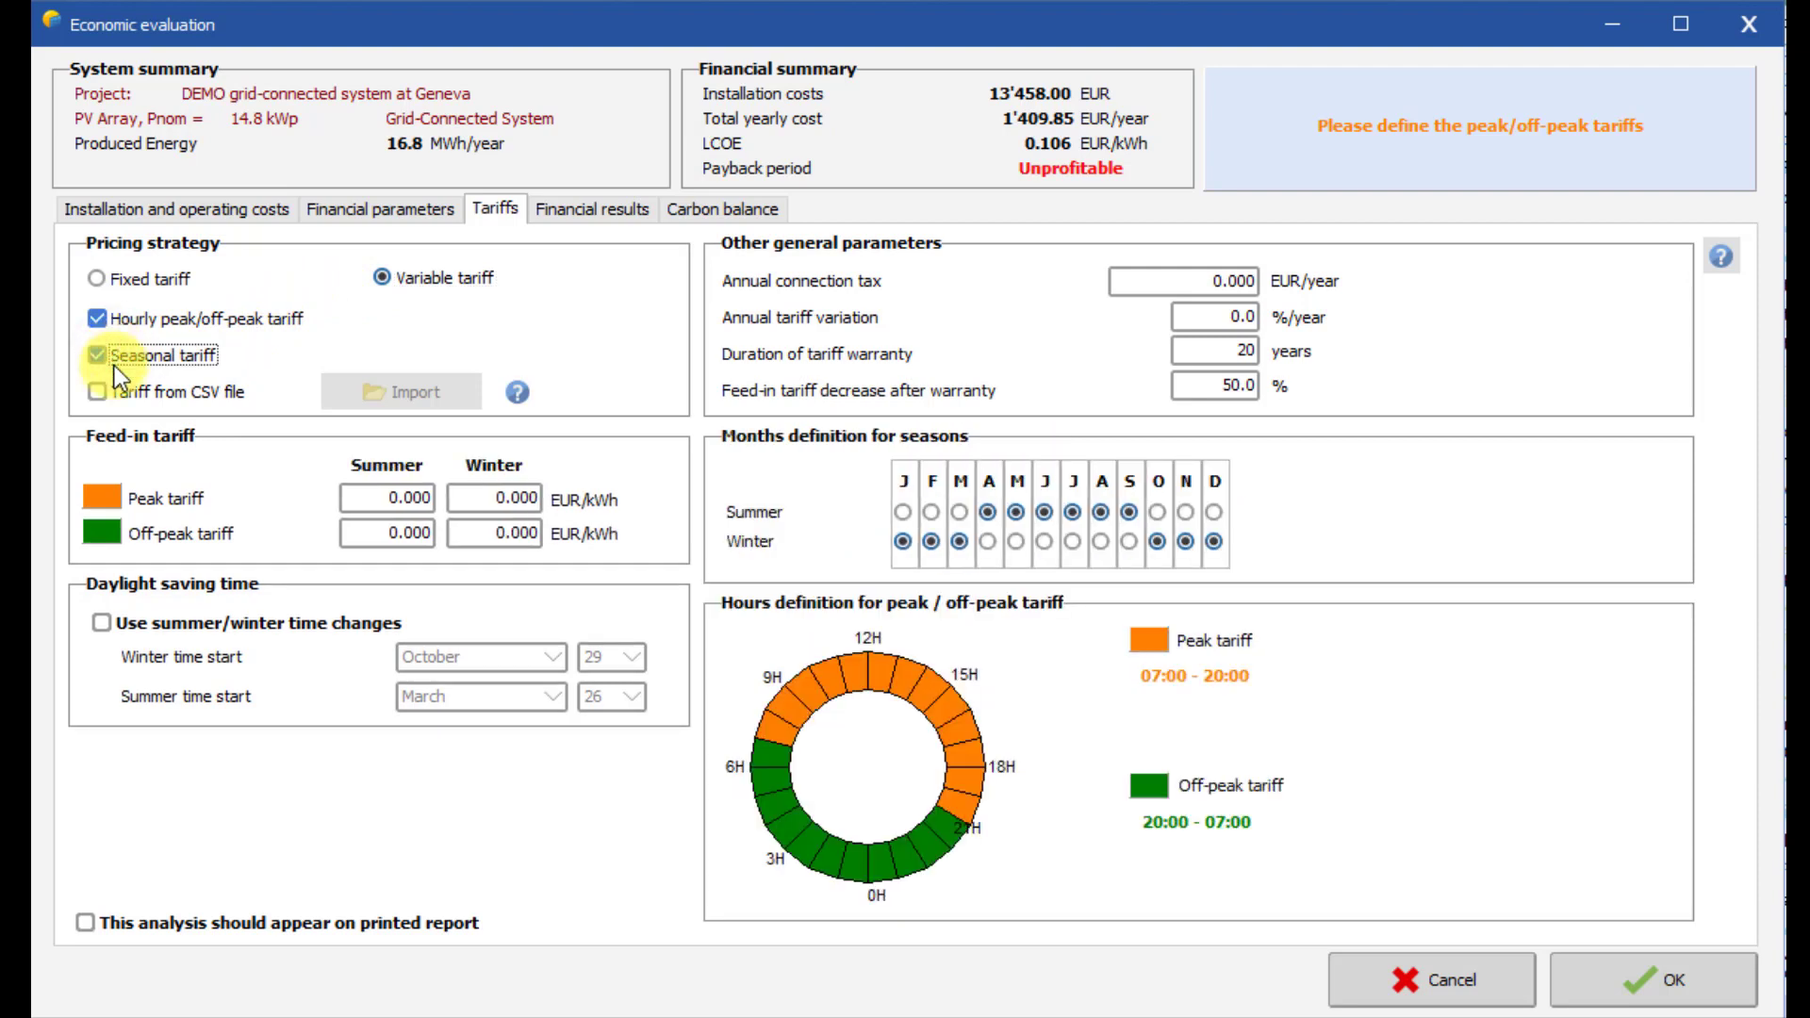
{"action": "left_click", "coordinate": [121, 389]}
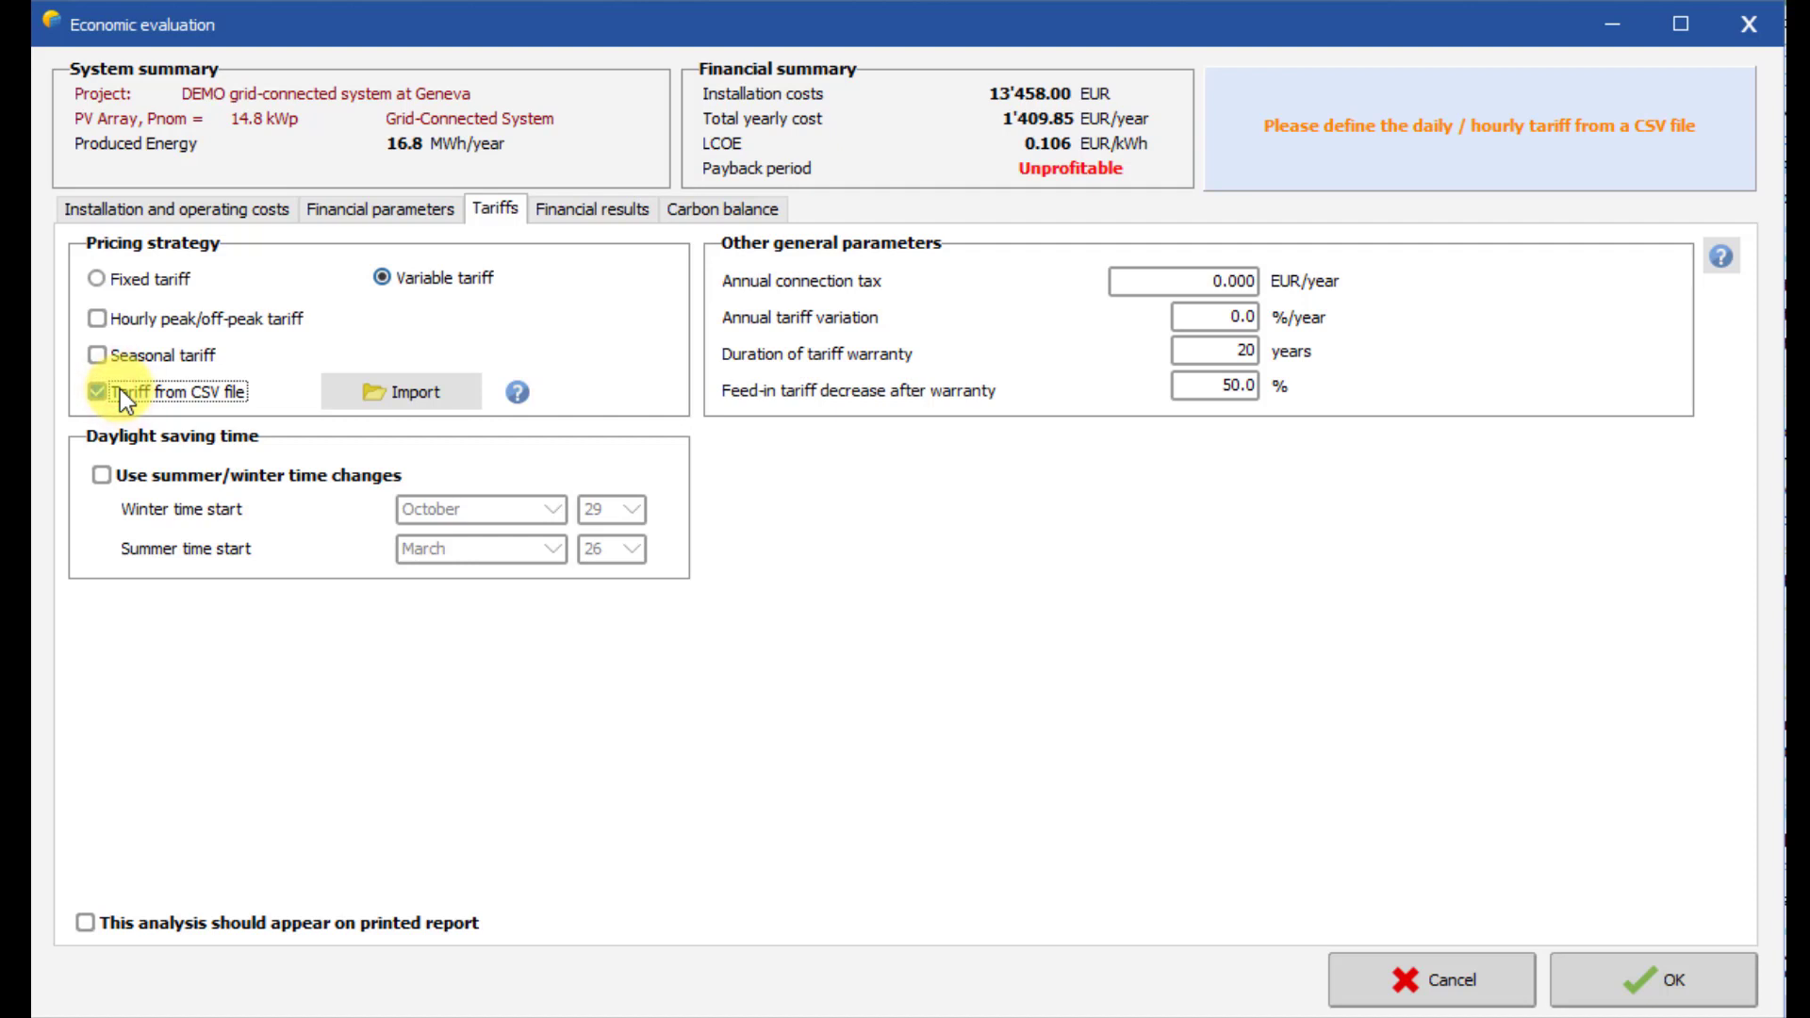
Switch to hourly peak/off-peak tariffs: 0.250 EUR/kWh peak and 0.200 EUR/kWh off-peak.
{"action": "left_click", "coordinate": [98, 319]}
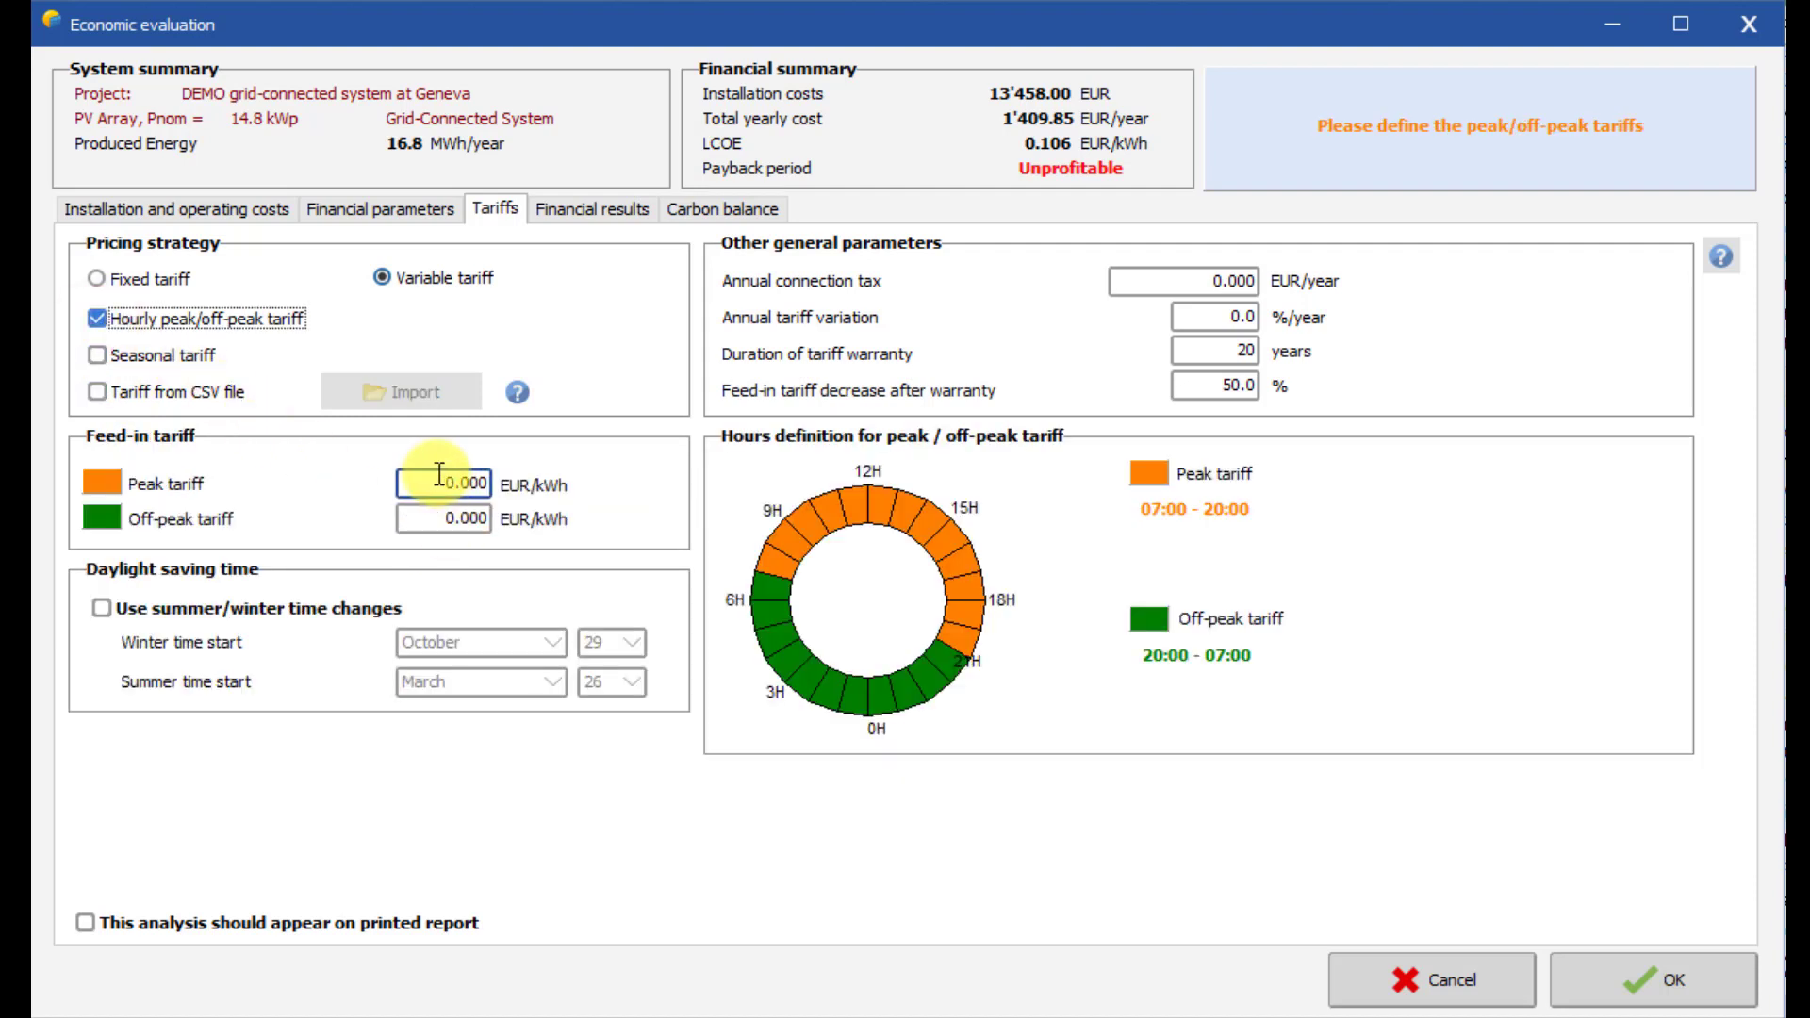
{"action": "left_click_drag", "start_coordinate": [440, 474], "coordinate": [576, 476]}
{"action": "type", "text": "0"}
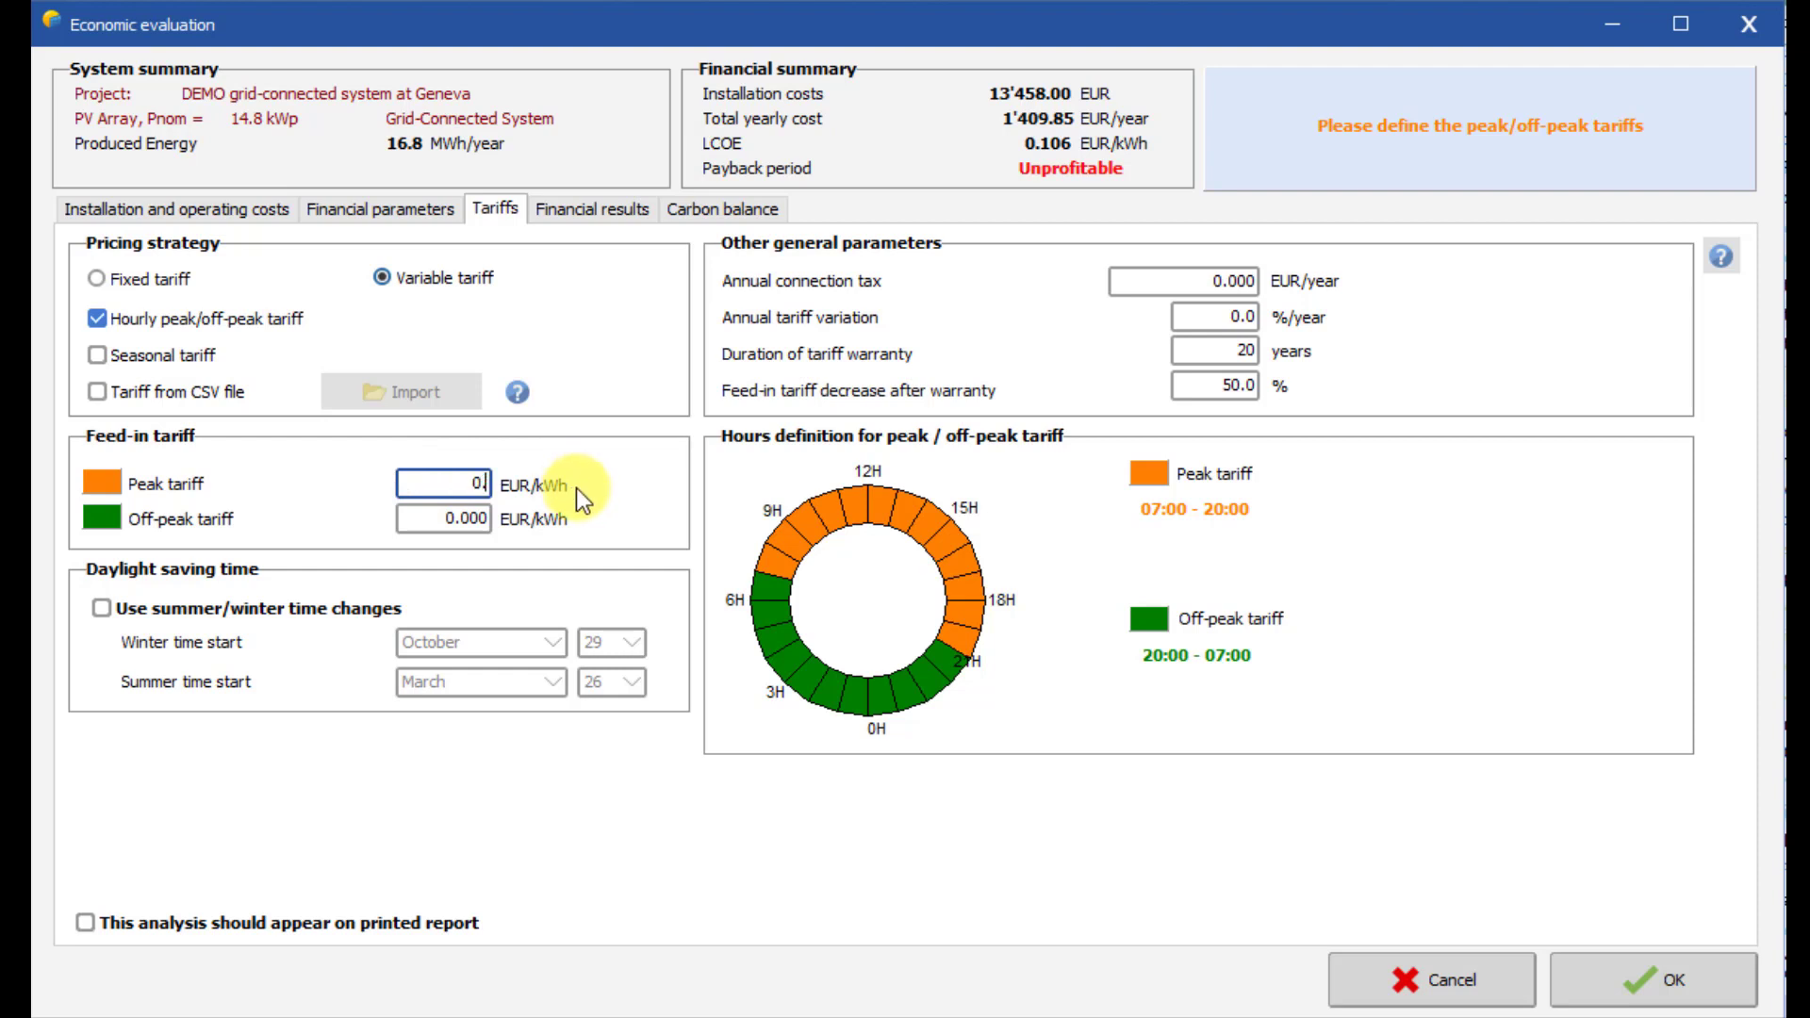
{"action": "type", "text": ".25"}
{"action": "left_click", "coordinate": [480, 516]}
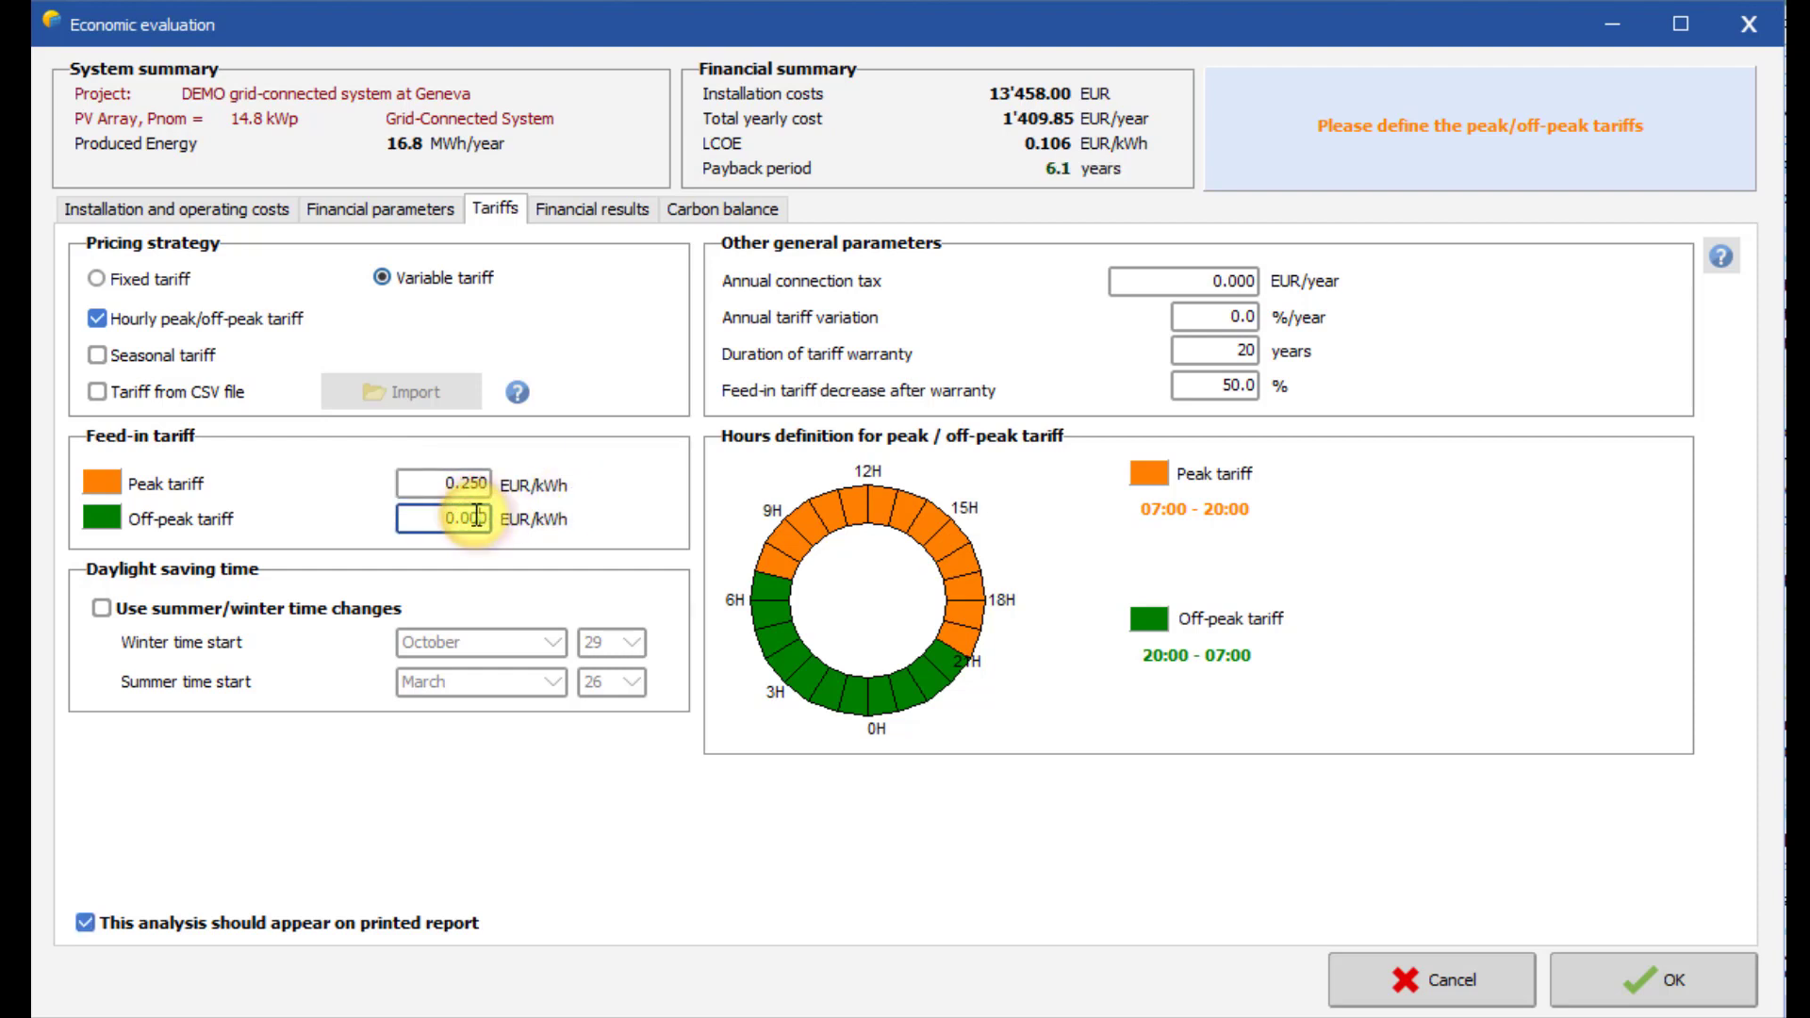
{"action": "left_click_drag", "start_coordinate": [424, 517], "coordinate": [558, 517]}
{"action": "type", "text": "0.2"}
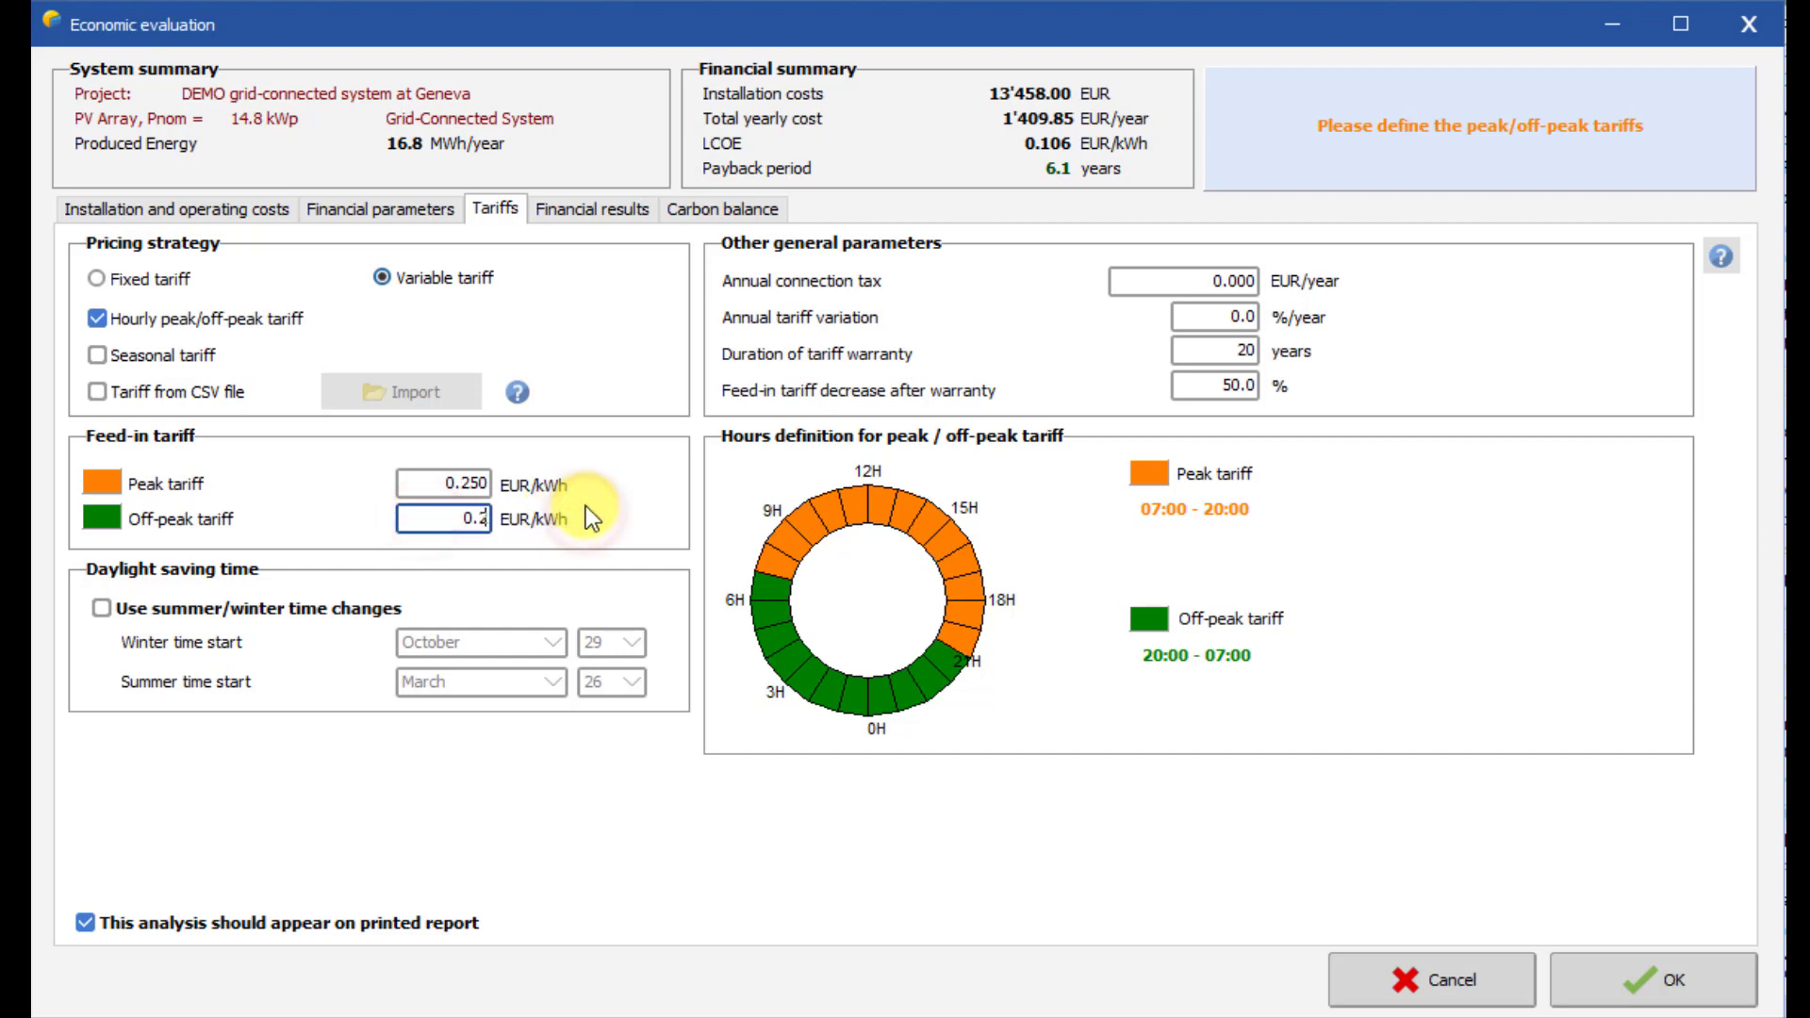
{"action": "key", "text": "Return"}
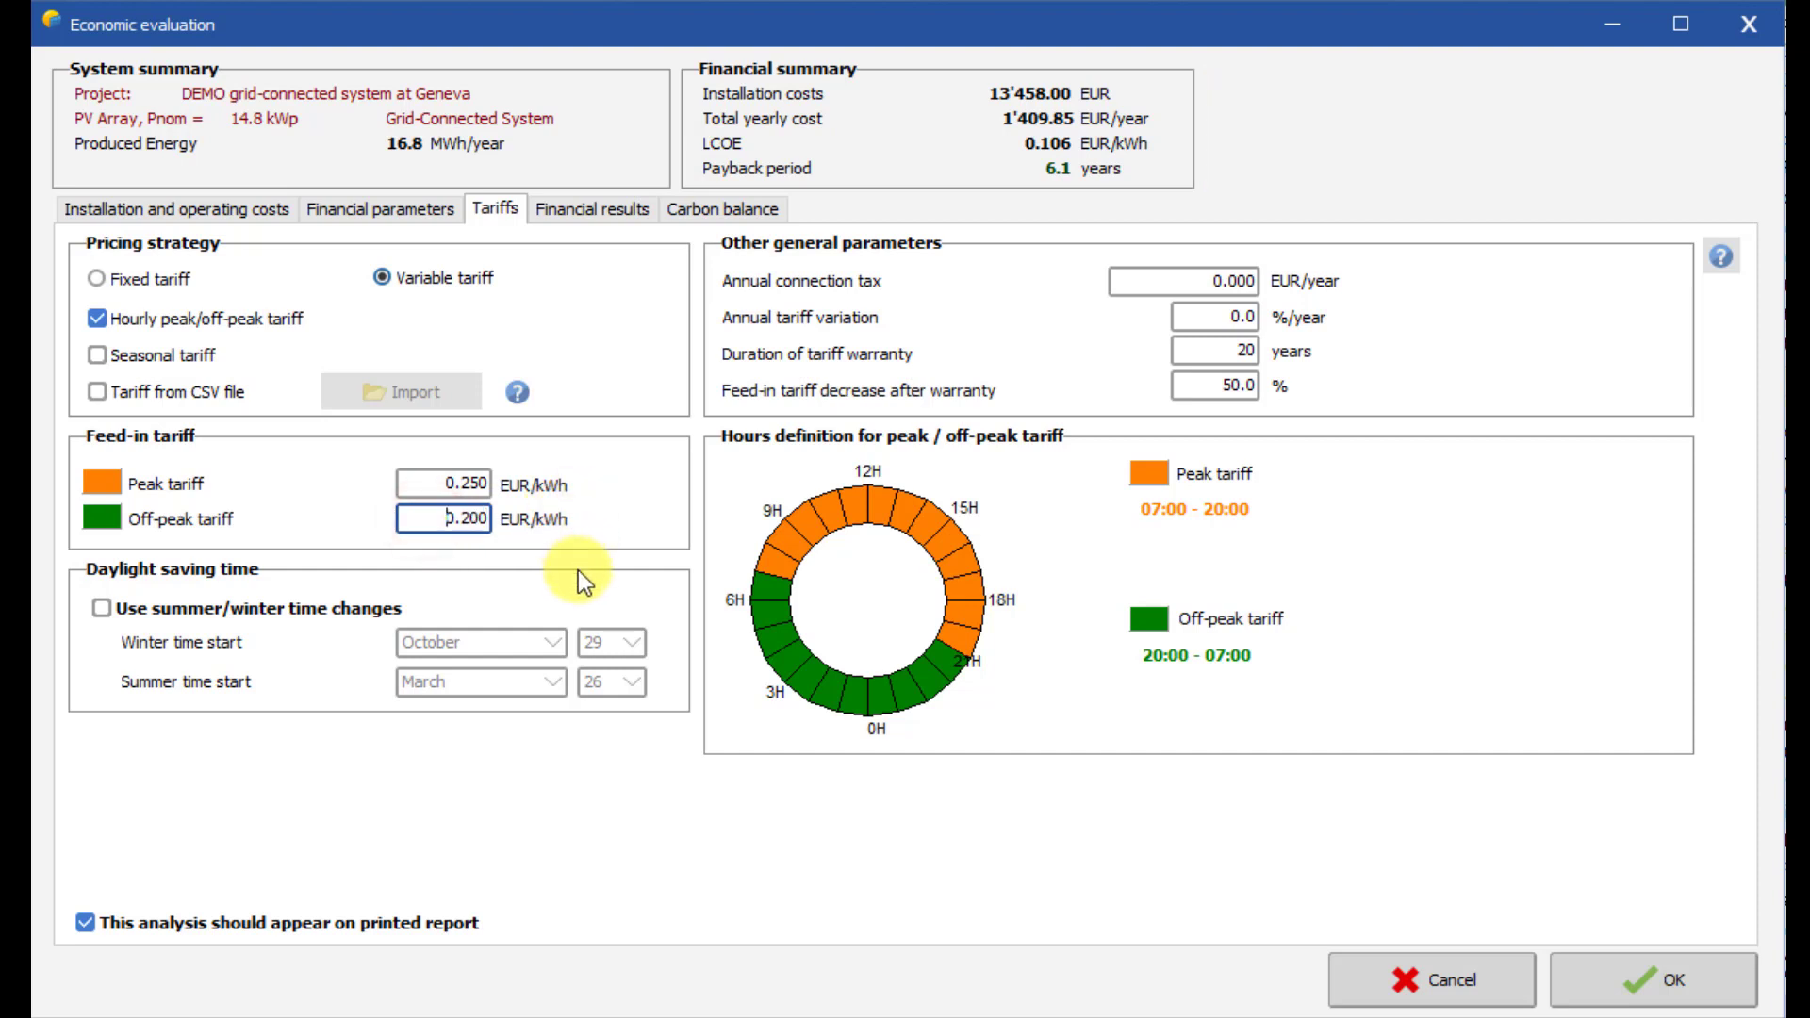
Make the 7H, 8H and 19H hours off-peak on the tariff clock.
{"action": "right_click", "coordinate": [771, 558]}
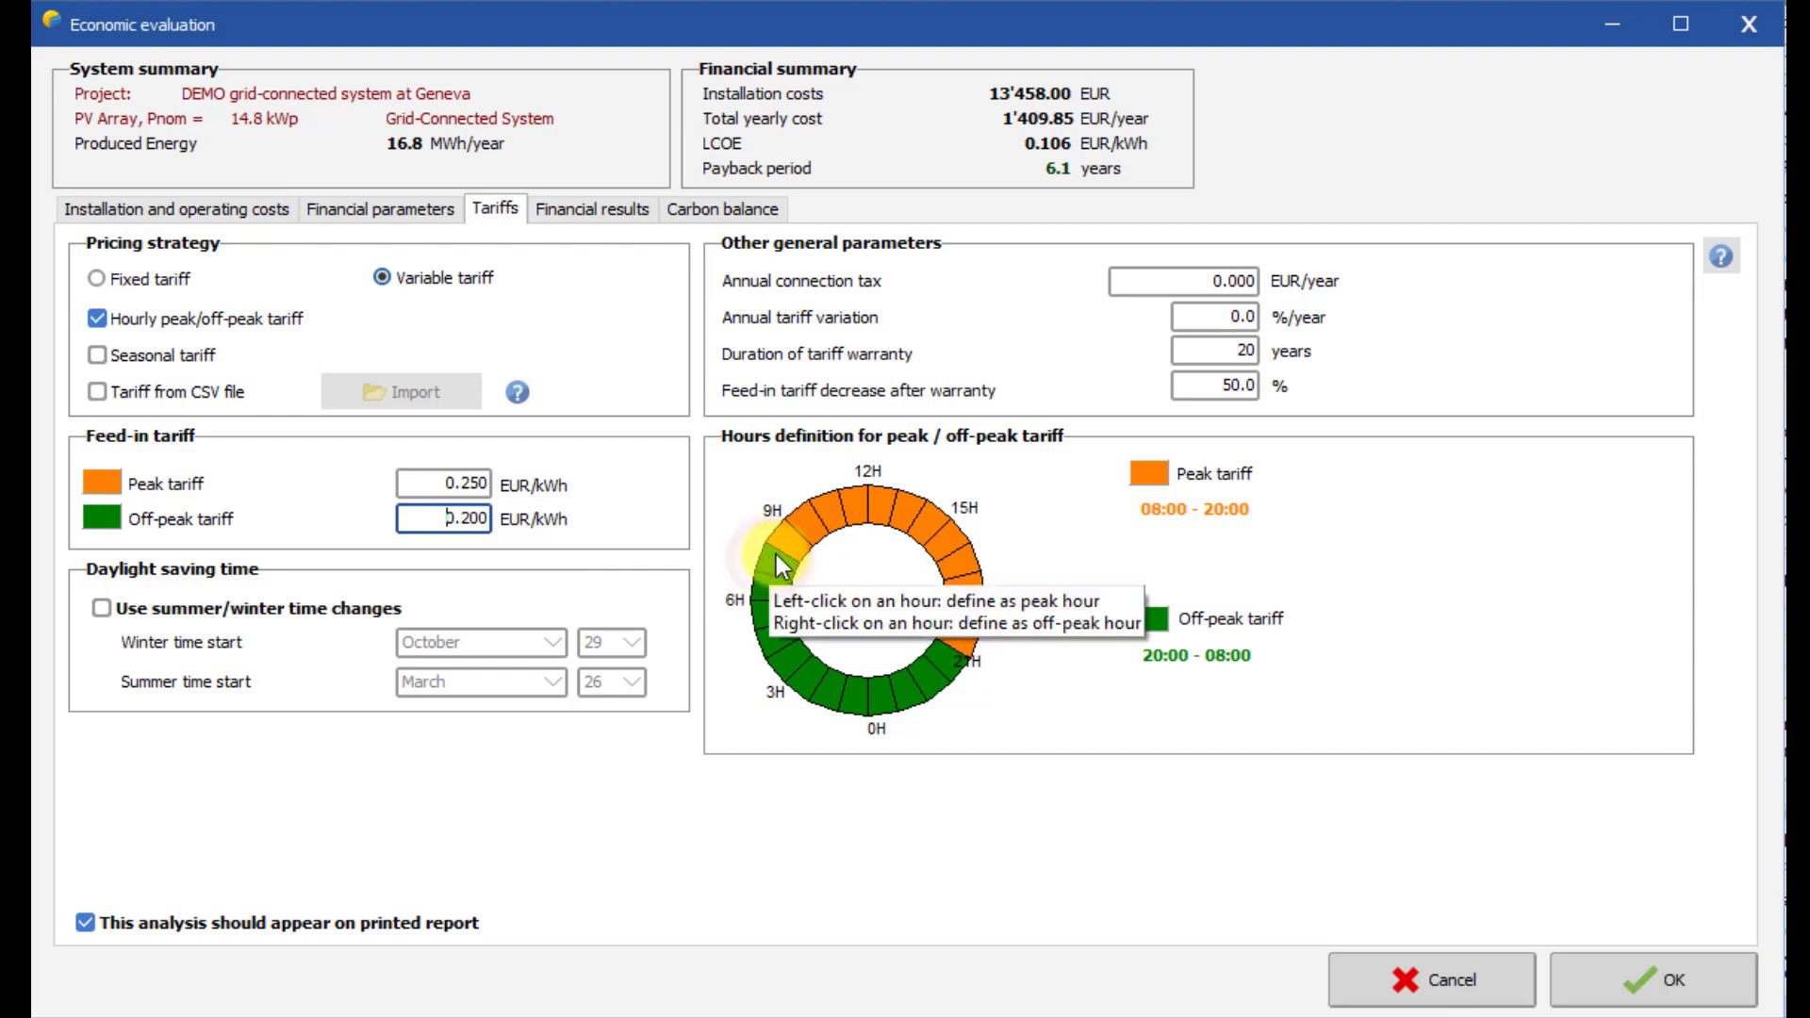
{"action": "right_click", "coordinate": [790, 545]}
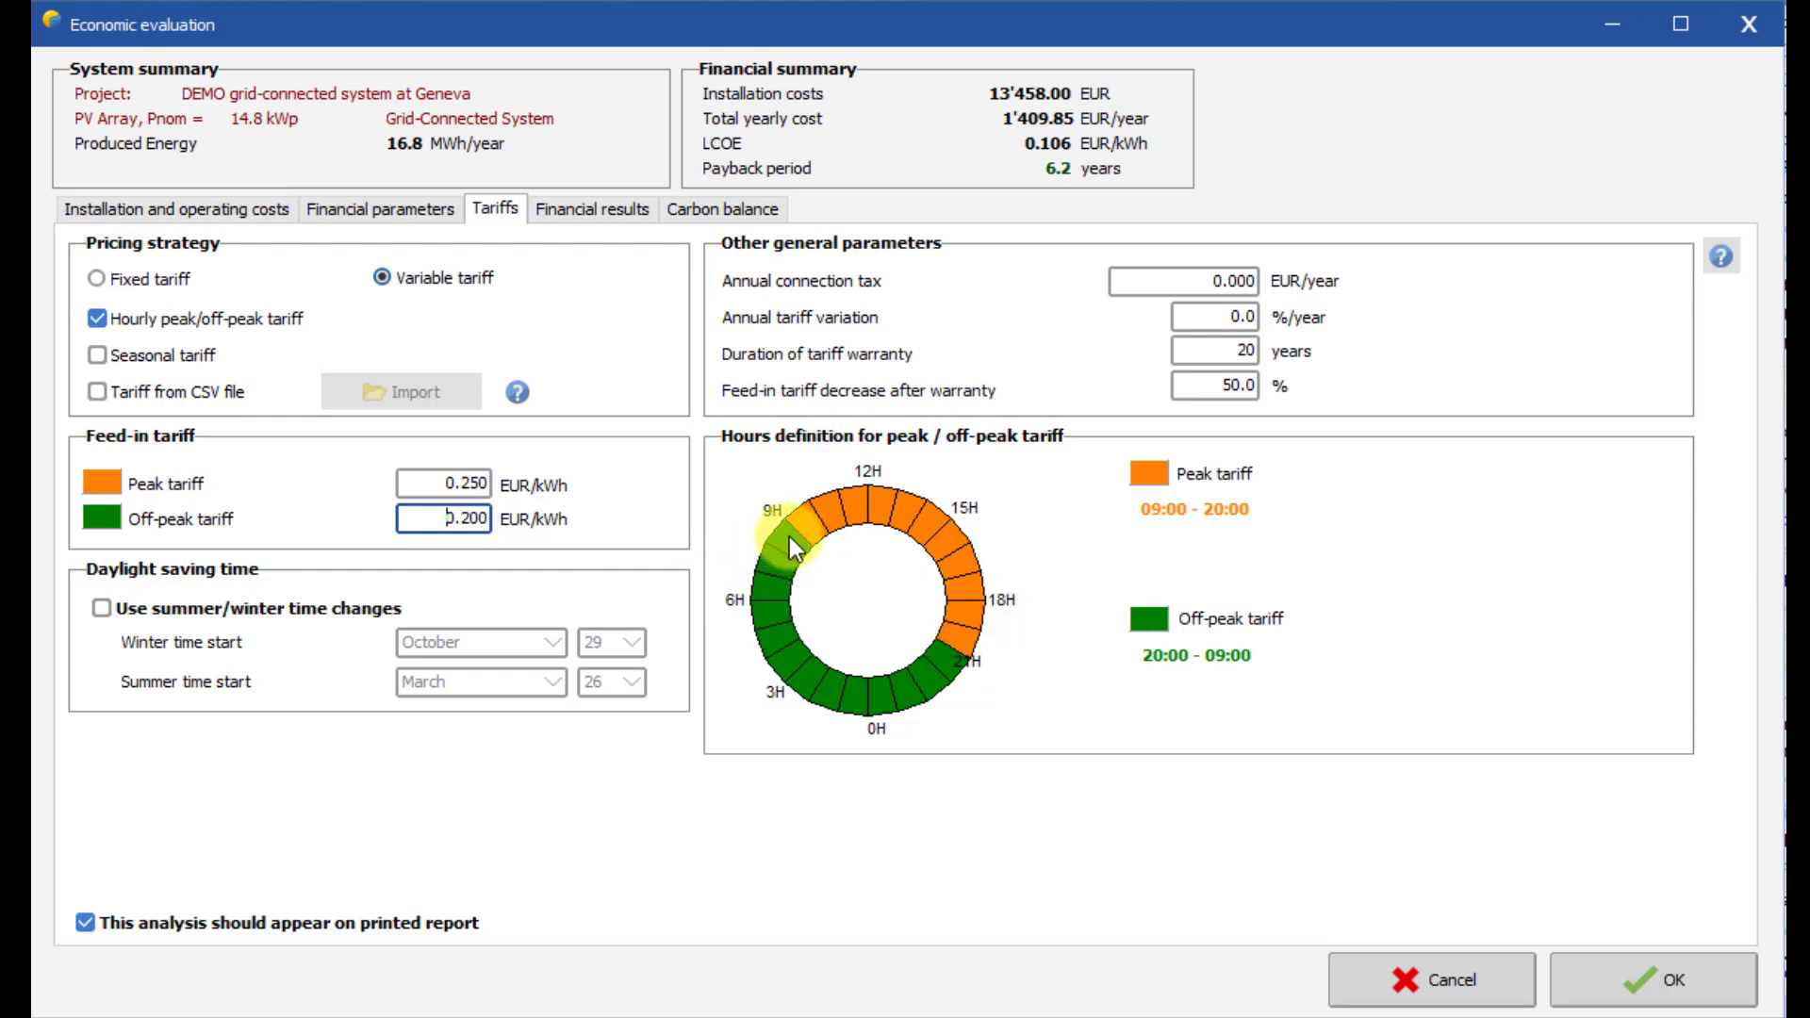
{"action": "right_click", "coordinate": [953, 633]}
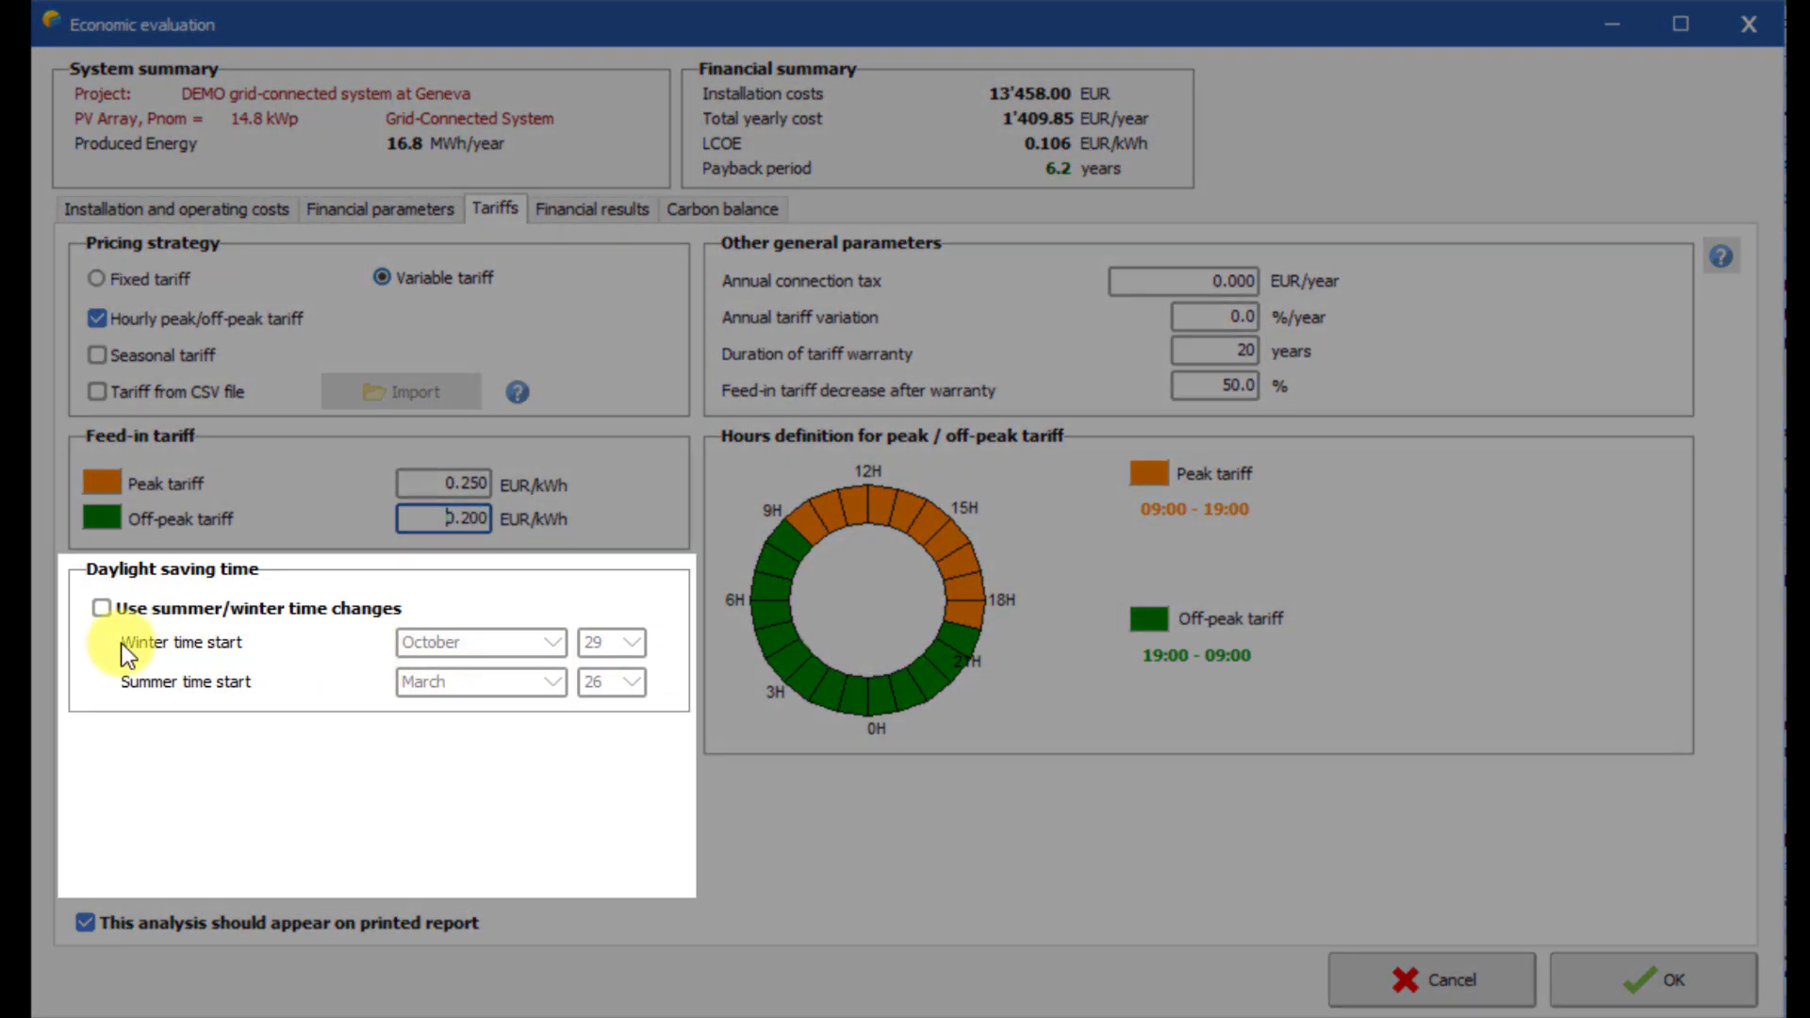
Enable summer/winter time changes, with winter time from the 31st and summer time from April 25.
{"action": "left_click", "coordinate": [102, 608]}
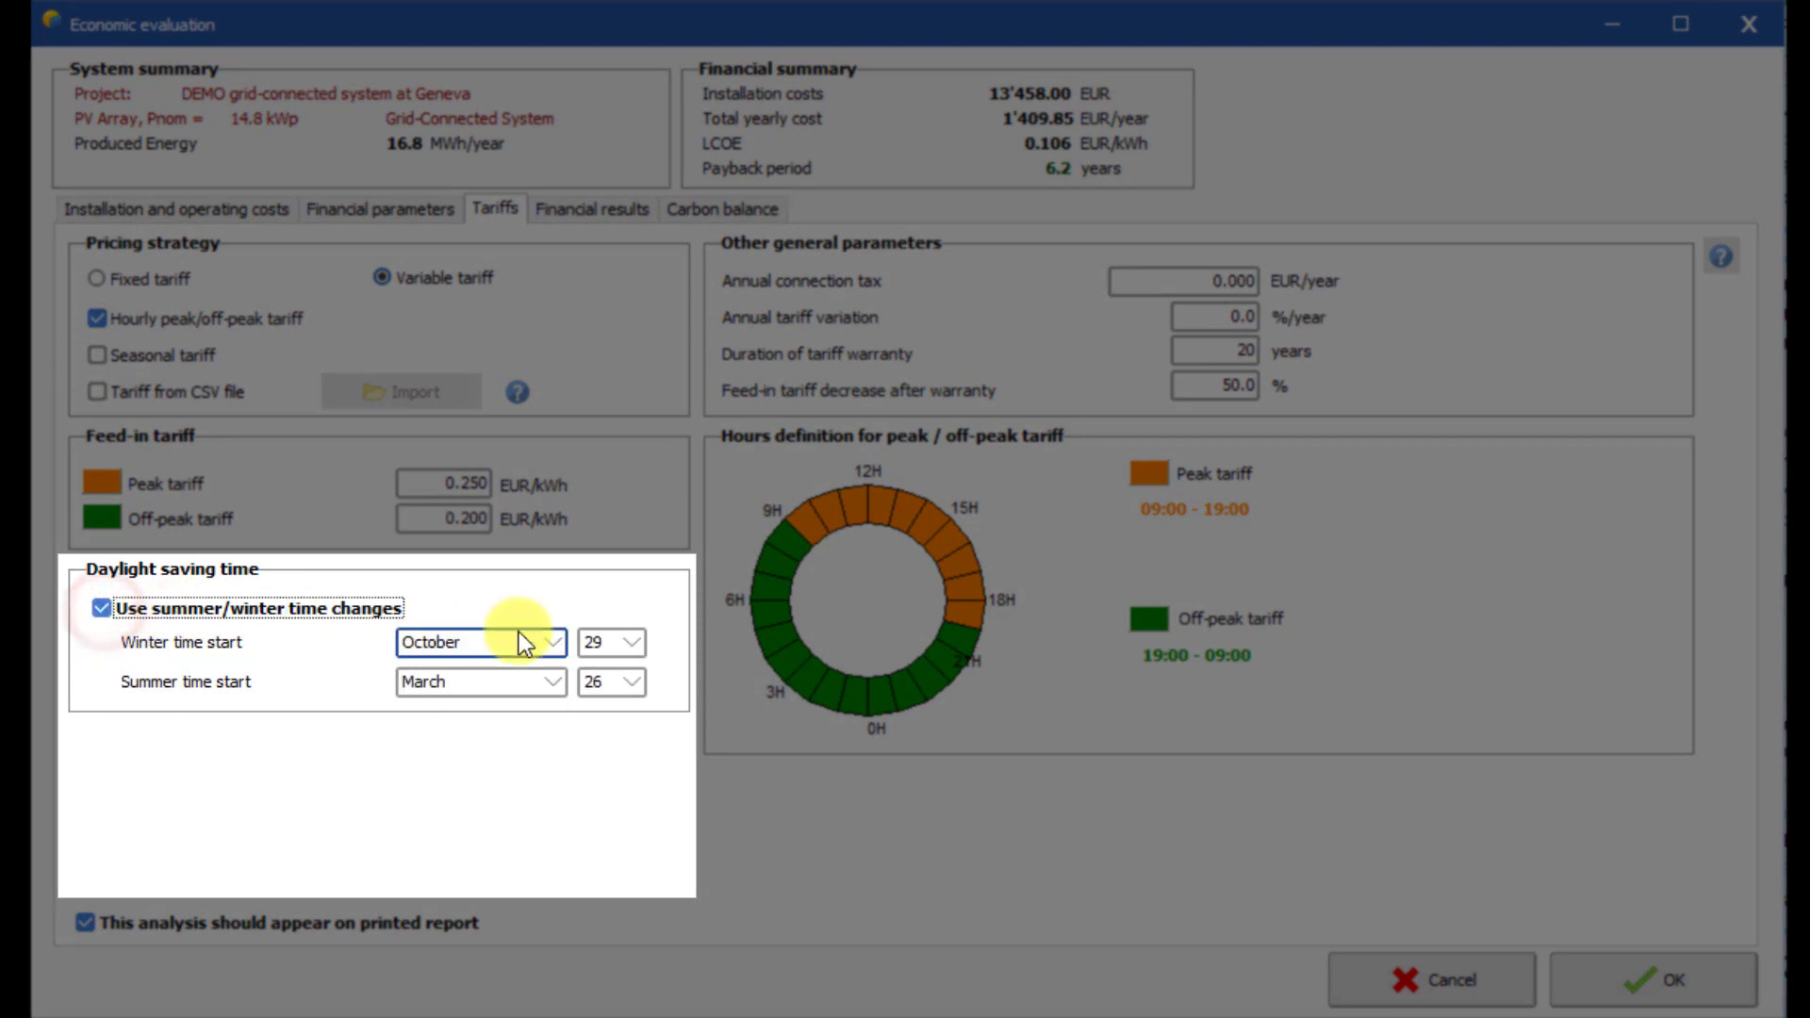
{"action": "left_click", "coordinate": [613, 640]}
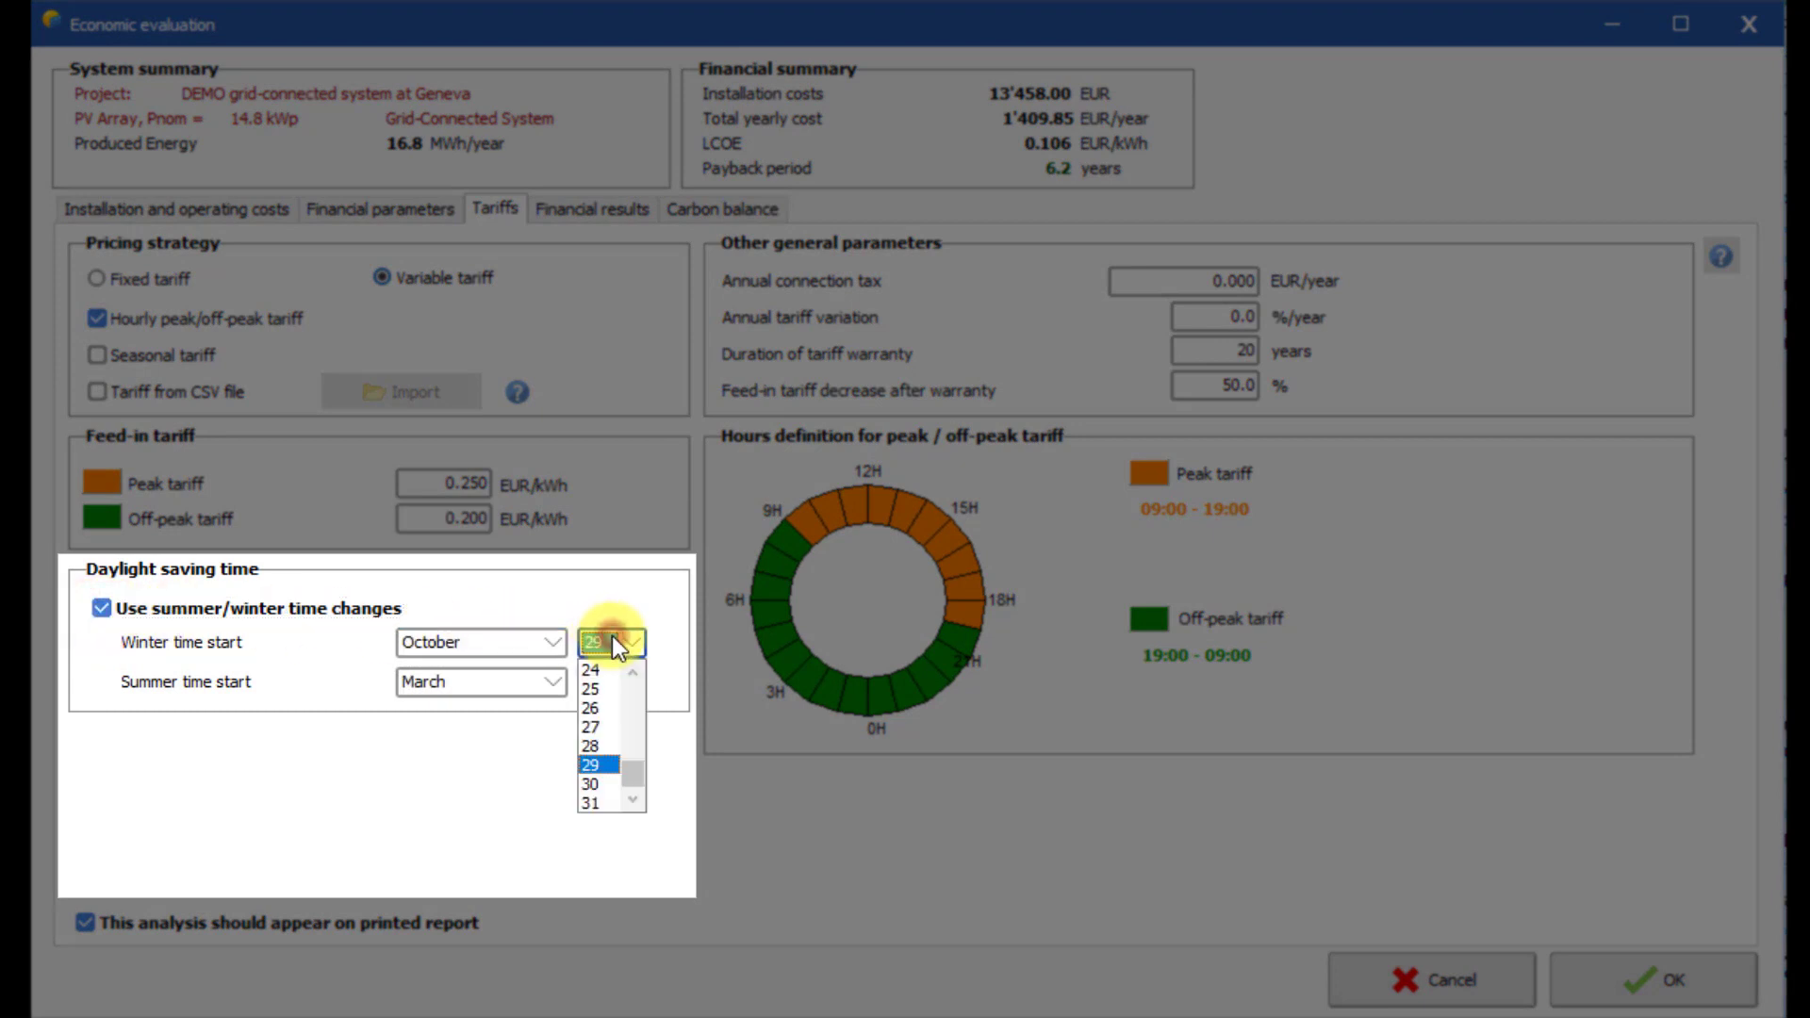
{"action": "left_click", "coordinate": [613, 801]}
{"action": "left_click", "coordinate": [535, 681]}
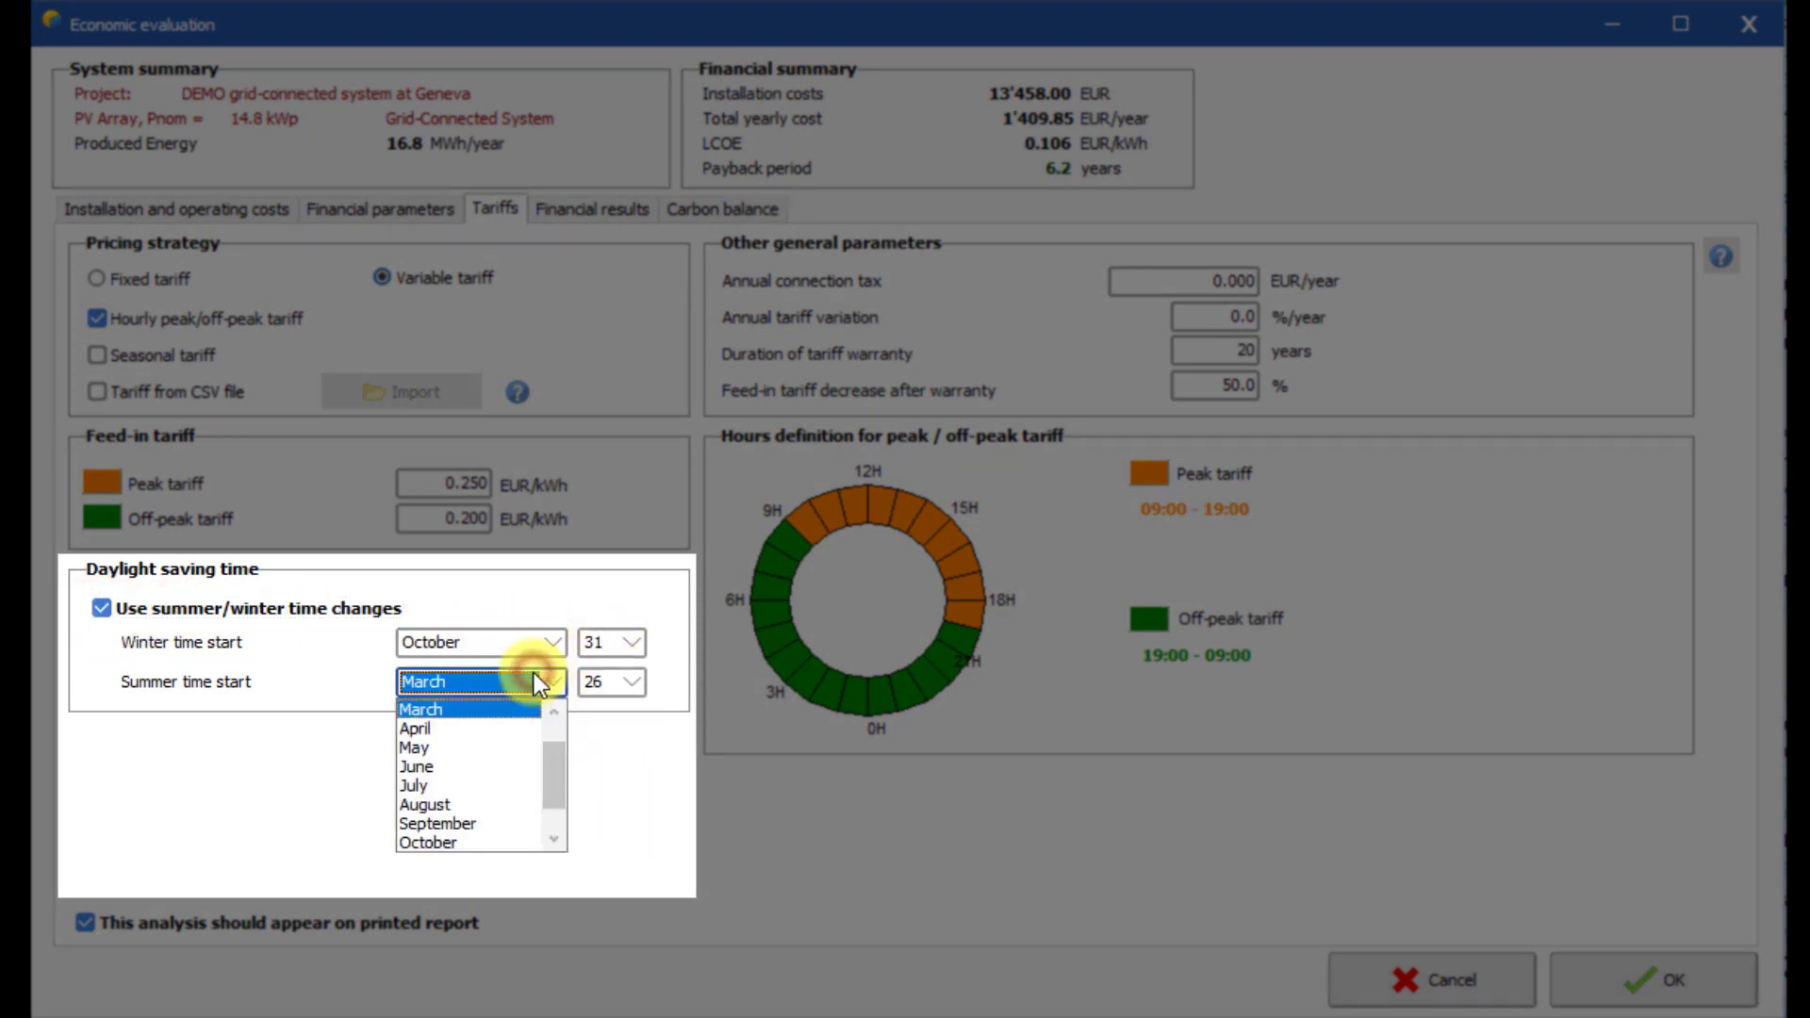
{"action": "left_click", "coordinate": [455, 729]}
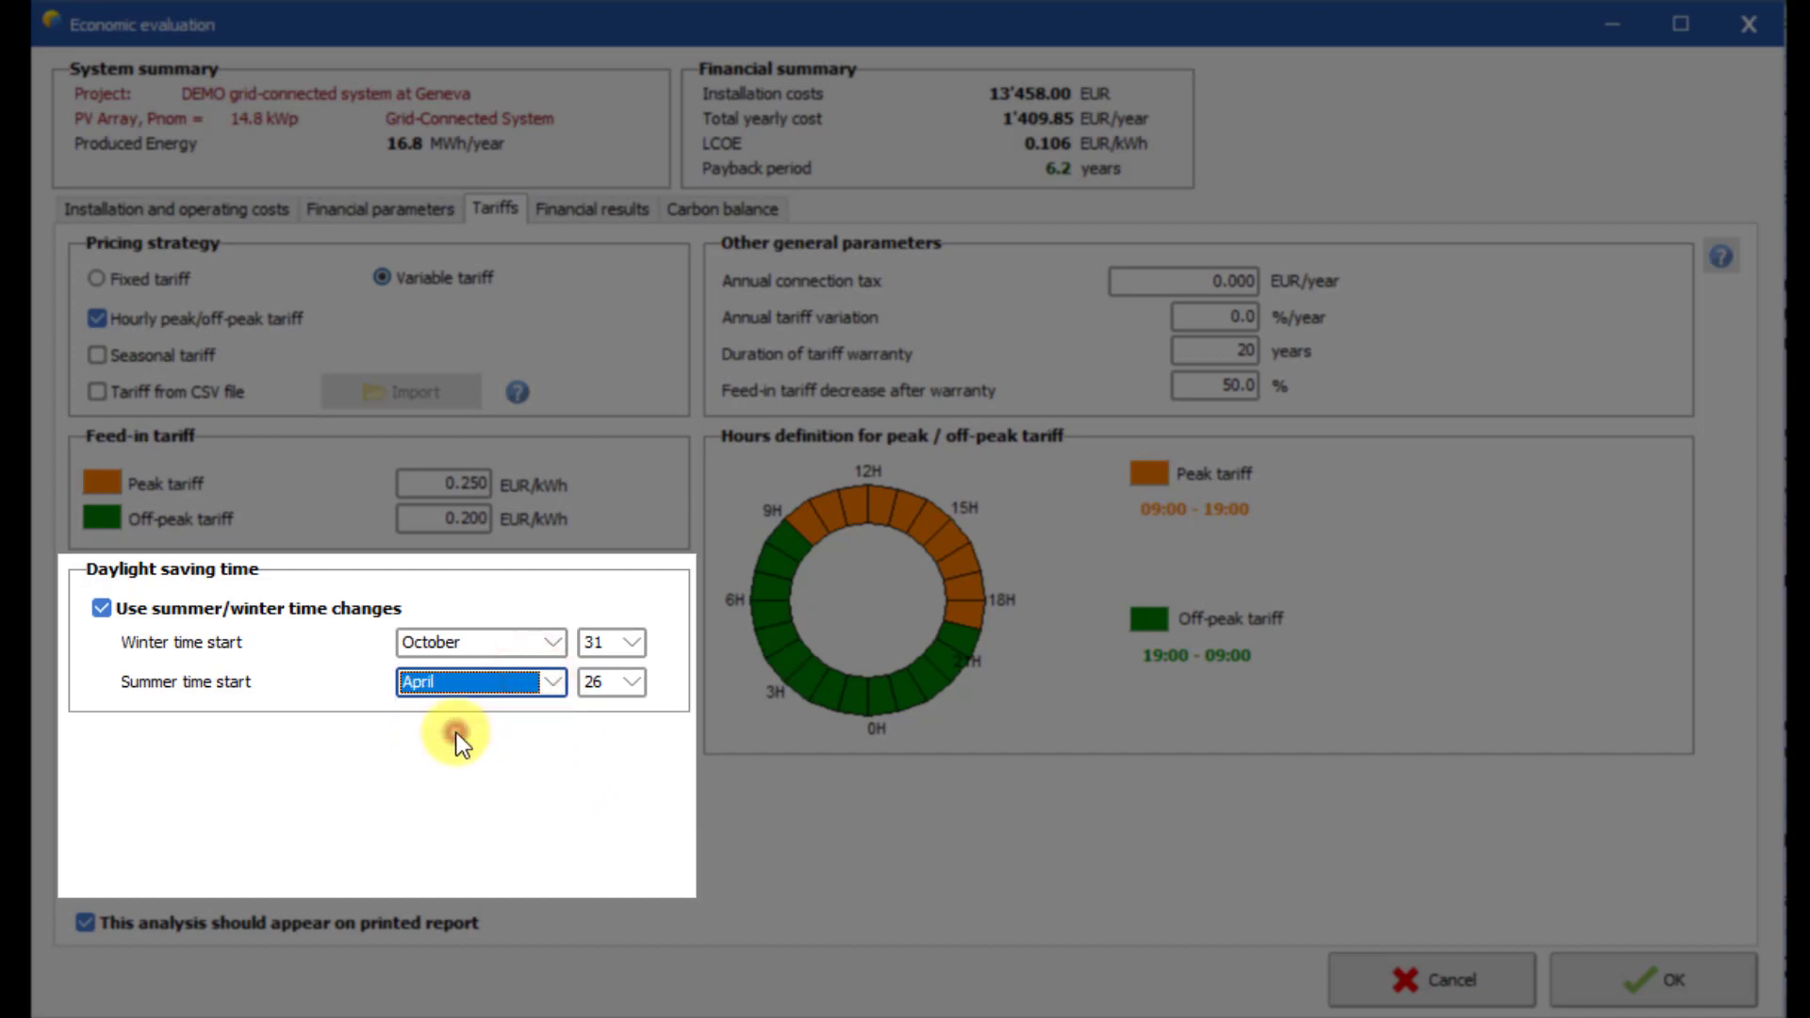
{"action": "left_click", "coordinate": [639, 681]}
{"action": "left_click", "coordinate": [586, 741]}
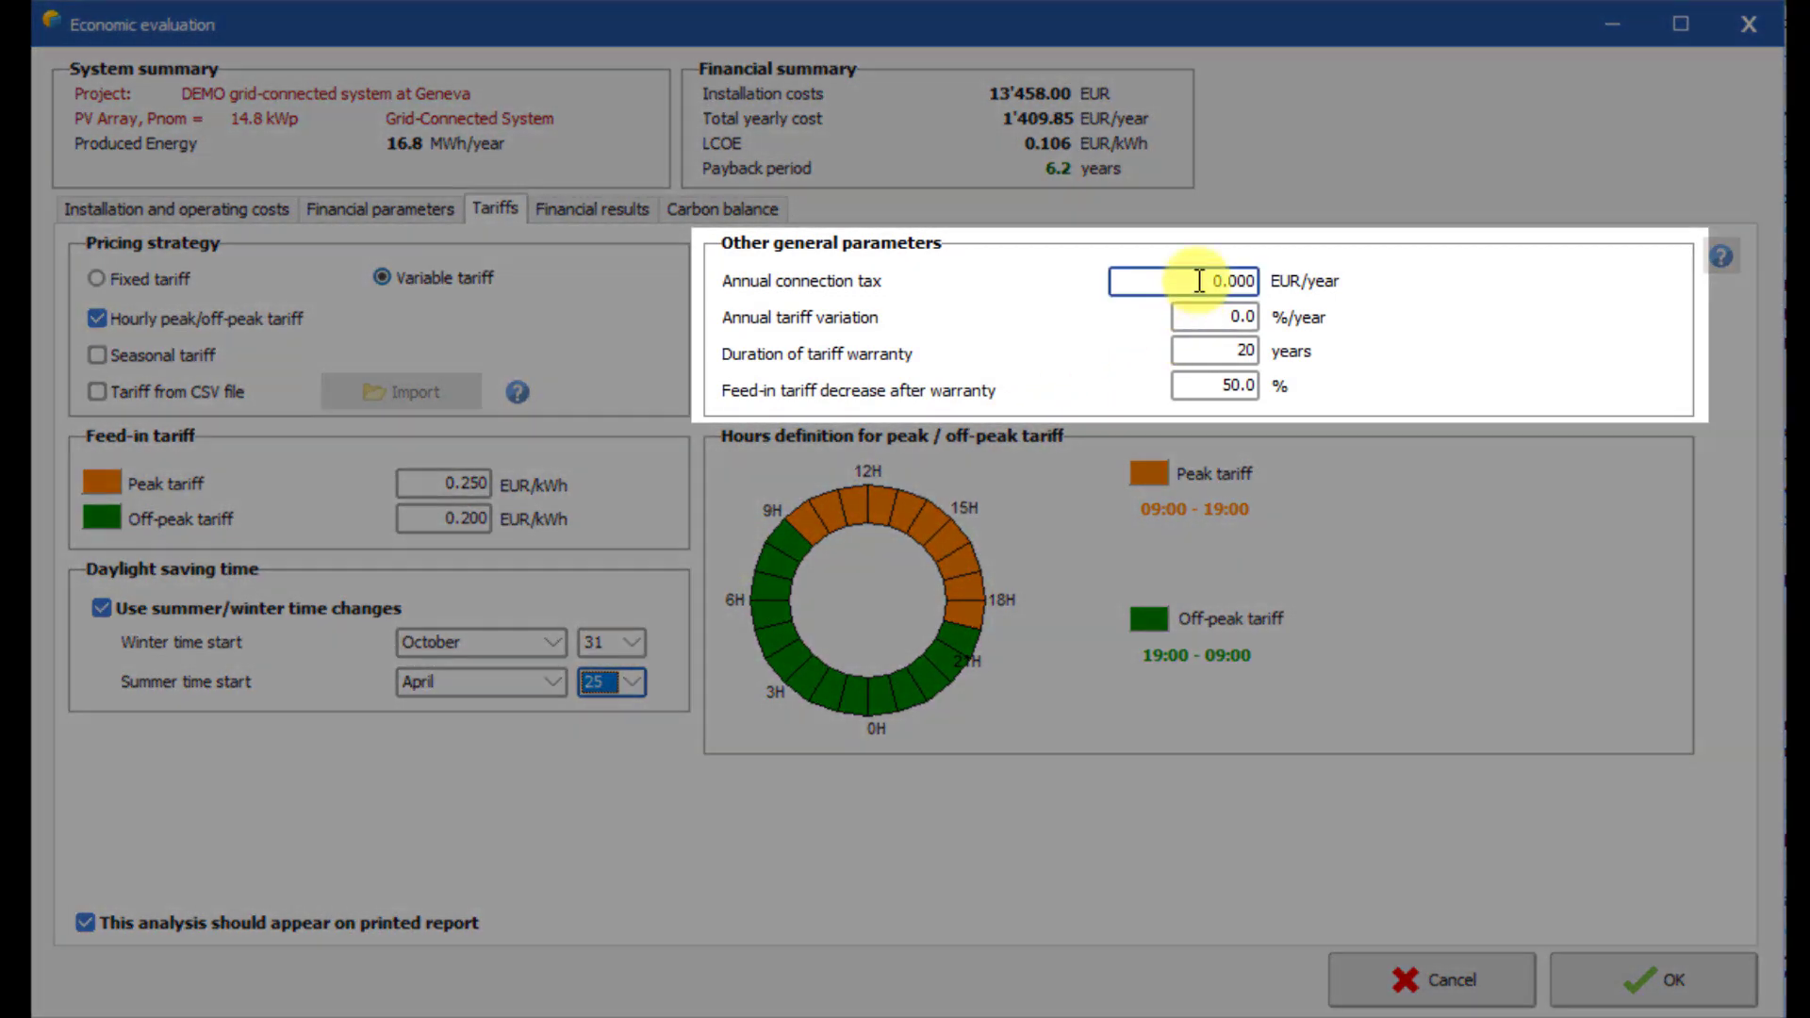
Enter 300 EUR/year connection tax, 0.2 %/year tariff variation and a 15-year warranty duration.
{"action": "left_click", "coordinate": [1197, 280]}
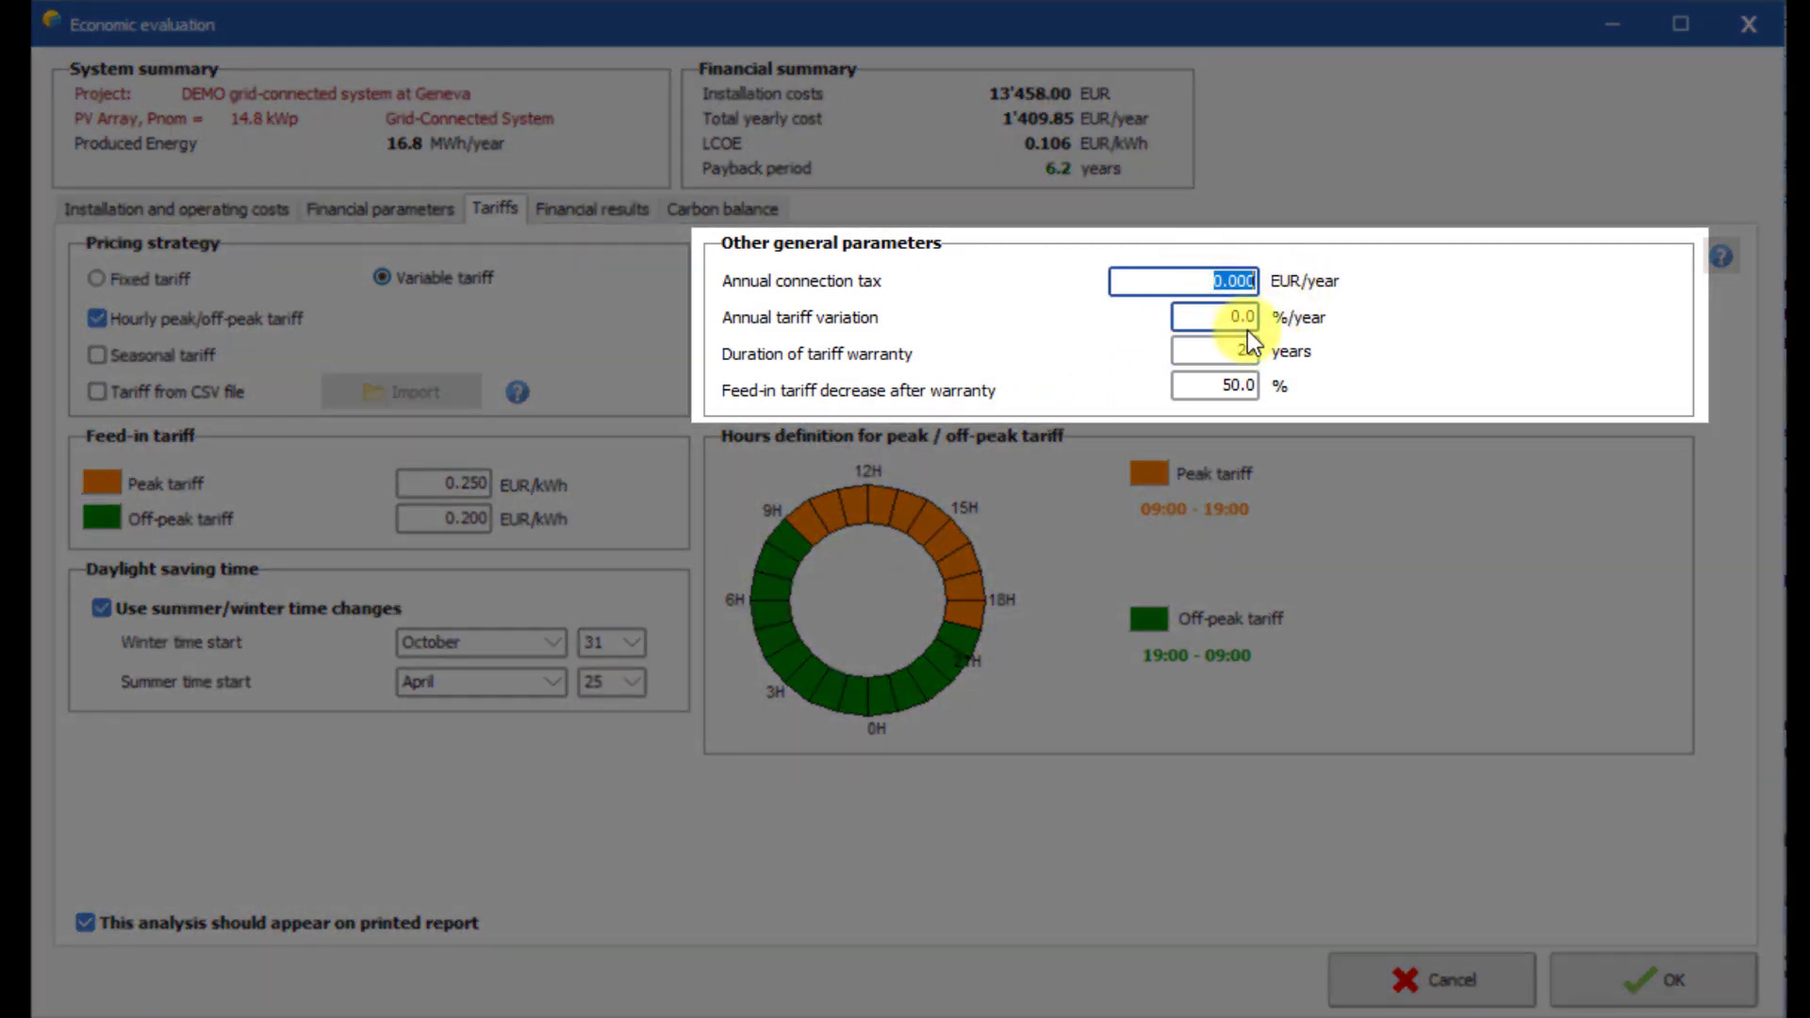
{"action": "type", "text": "300"}
{"action": "left_click", "coordinate": [1209, 326]}
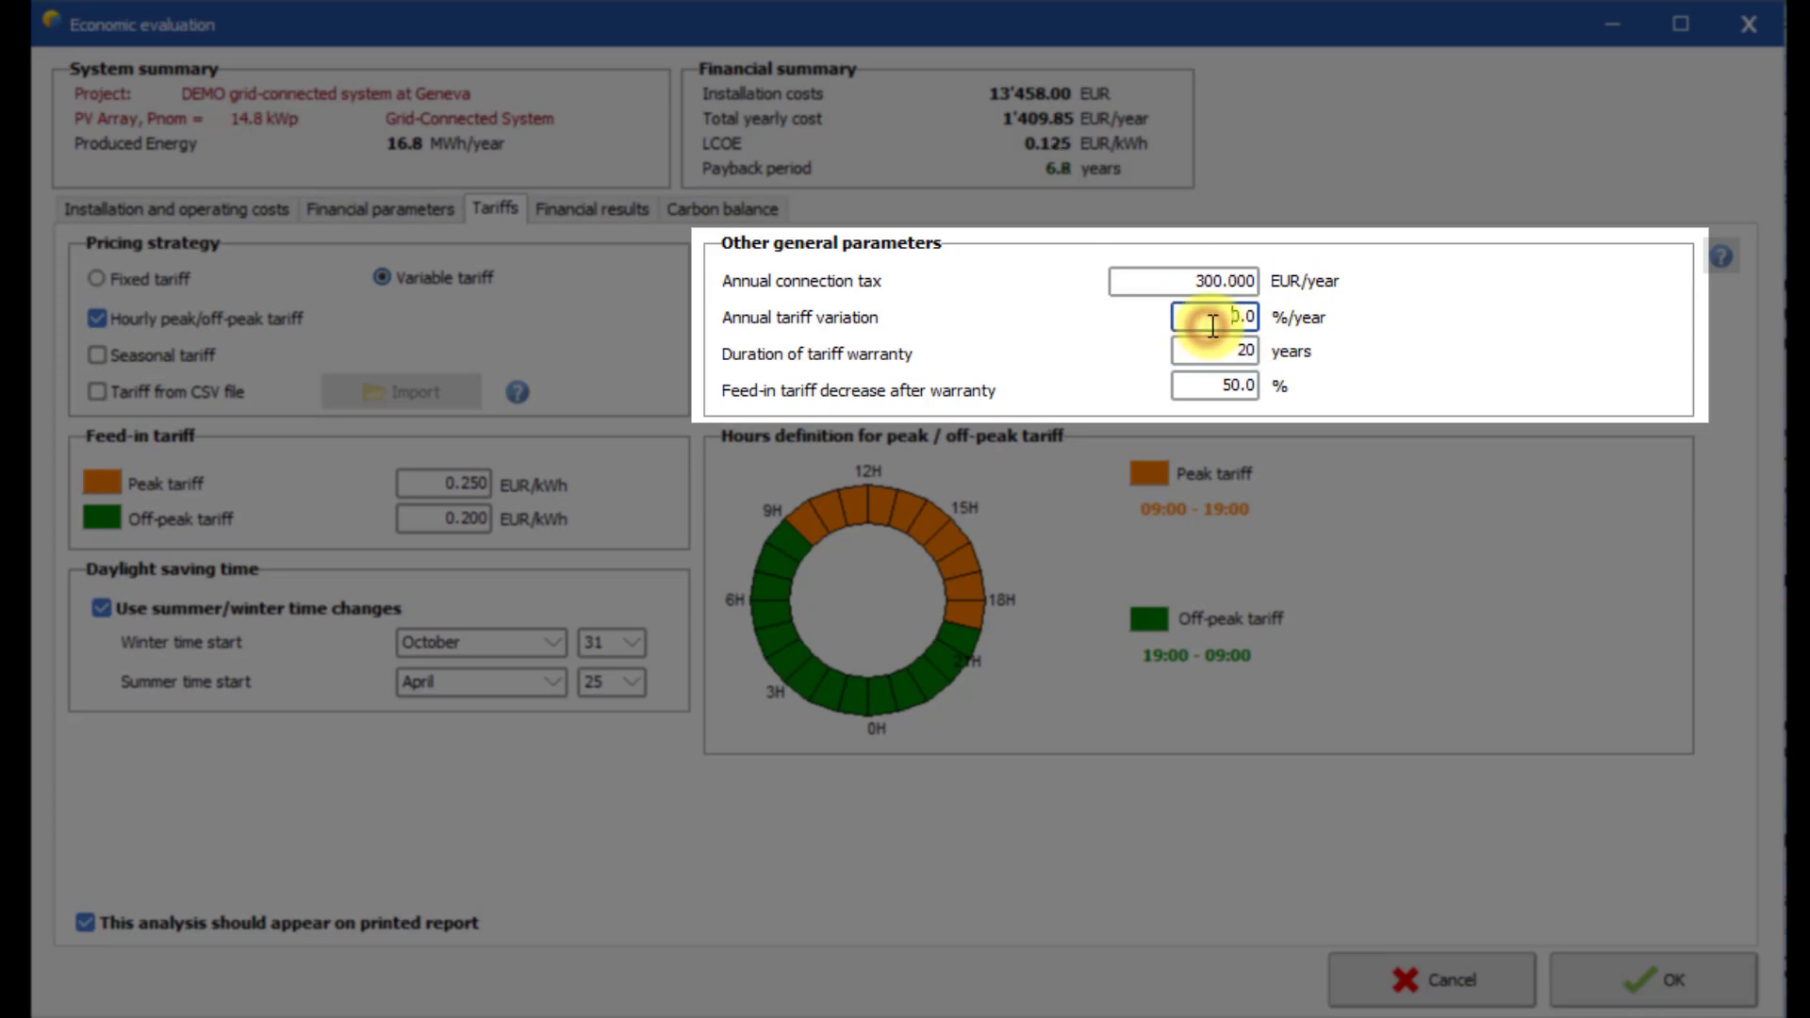
{"action": "left_click", "coordinate": [1235, 324]}
{"action": "double_click", "coordinate": [1255, 322]}
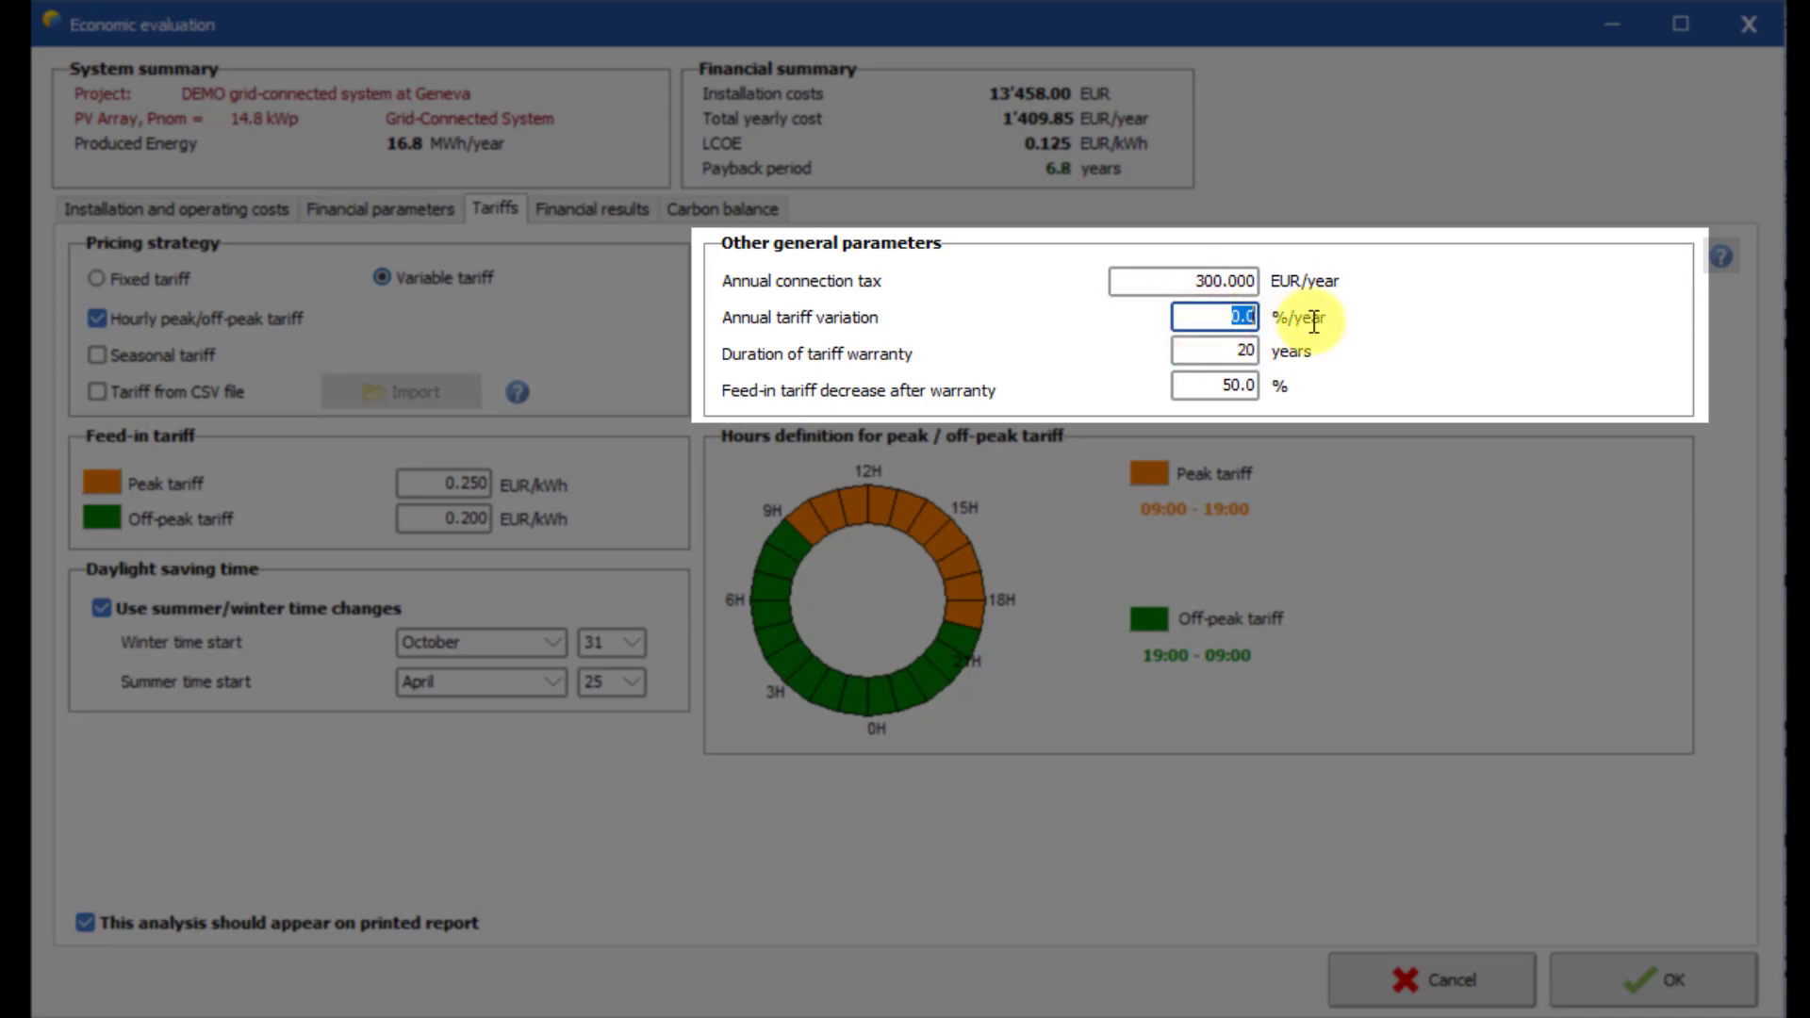
{"action": "key", "text": "BackSpace"}
{"action": "type", "text": "0.2"}
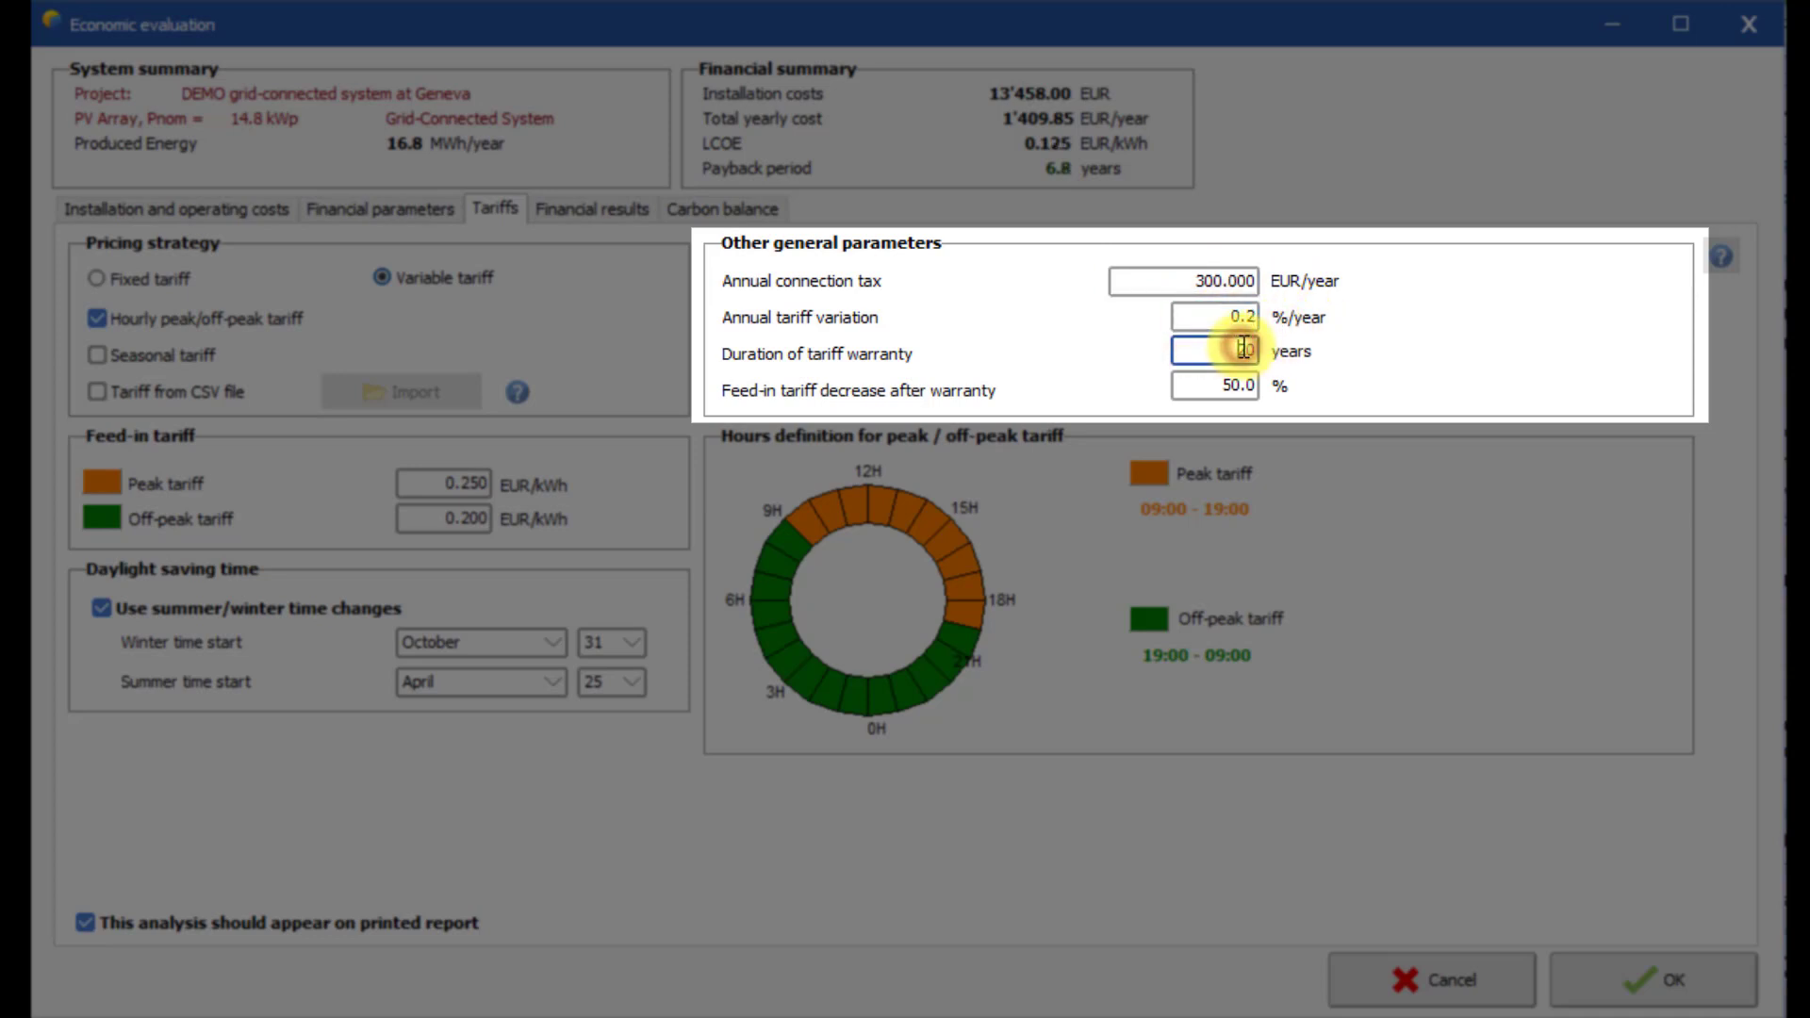
{"action": "left_click", "coordinate": [1222, 361]}
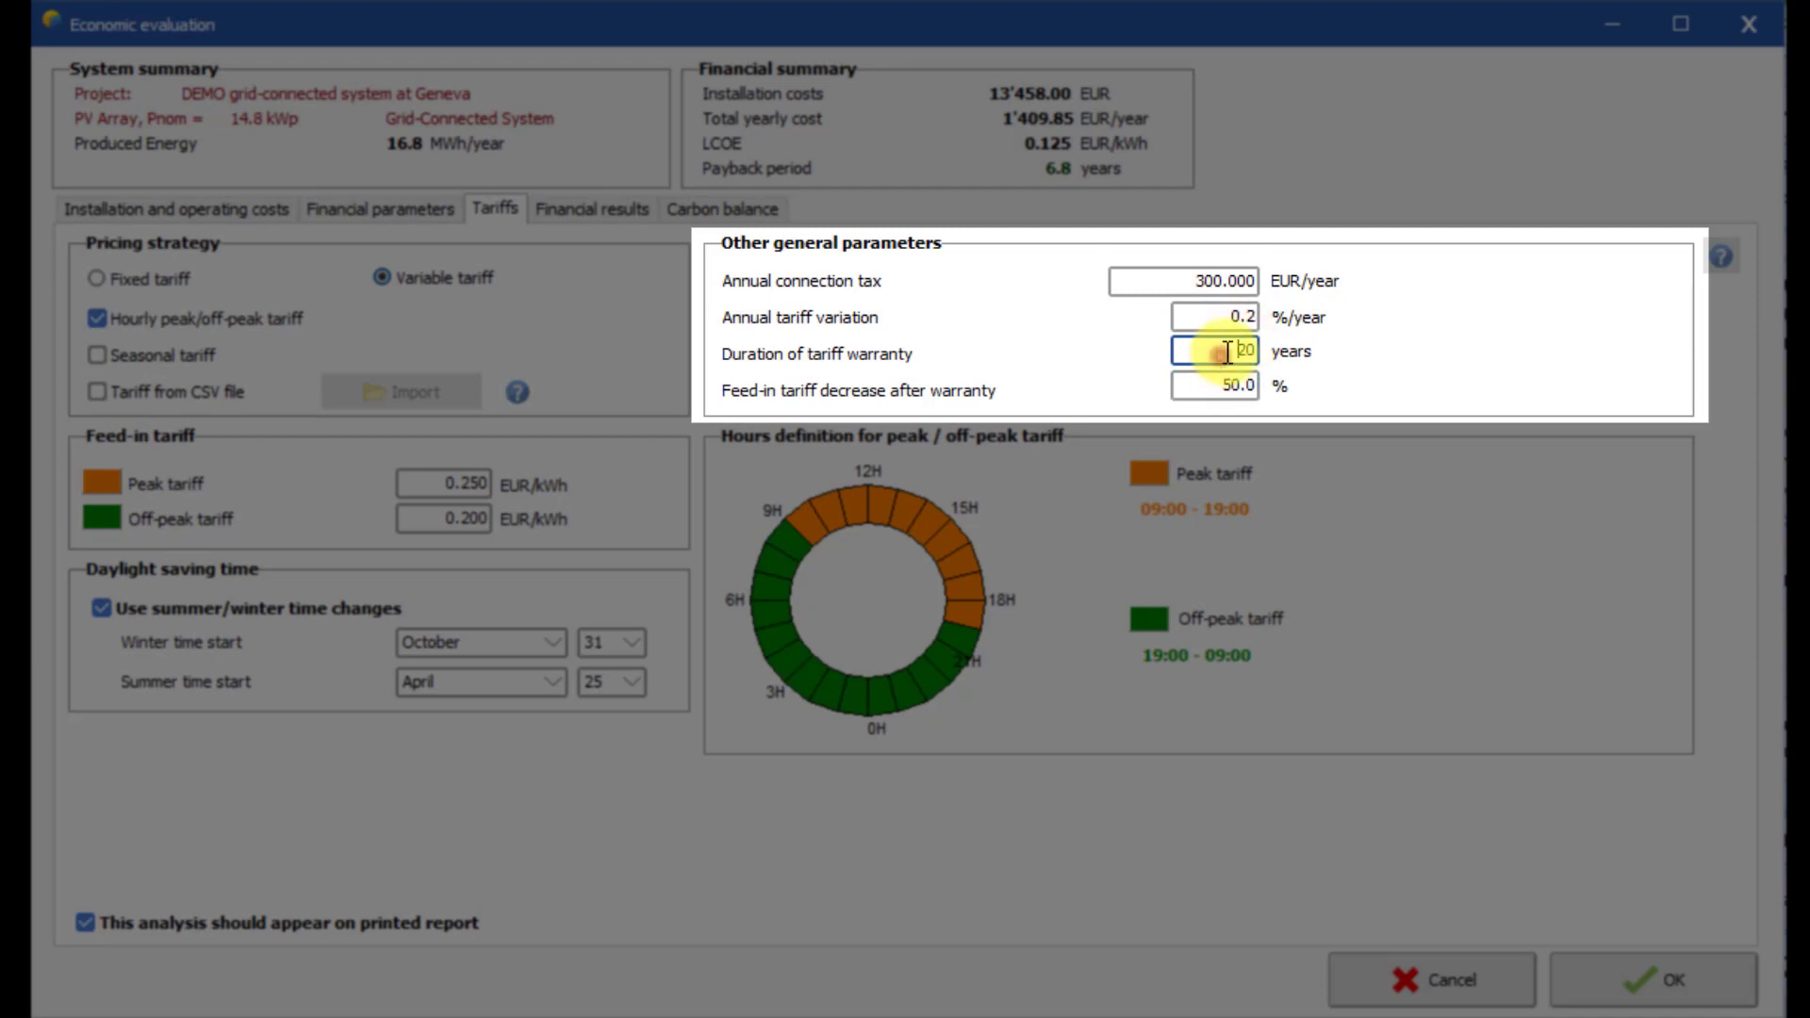
{"action": "double_click", "coordinate": [1220, 351]}
{"action": "type", "text": "15"}
{"action": "left_click", "coordinate": [1235, 386]}
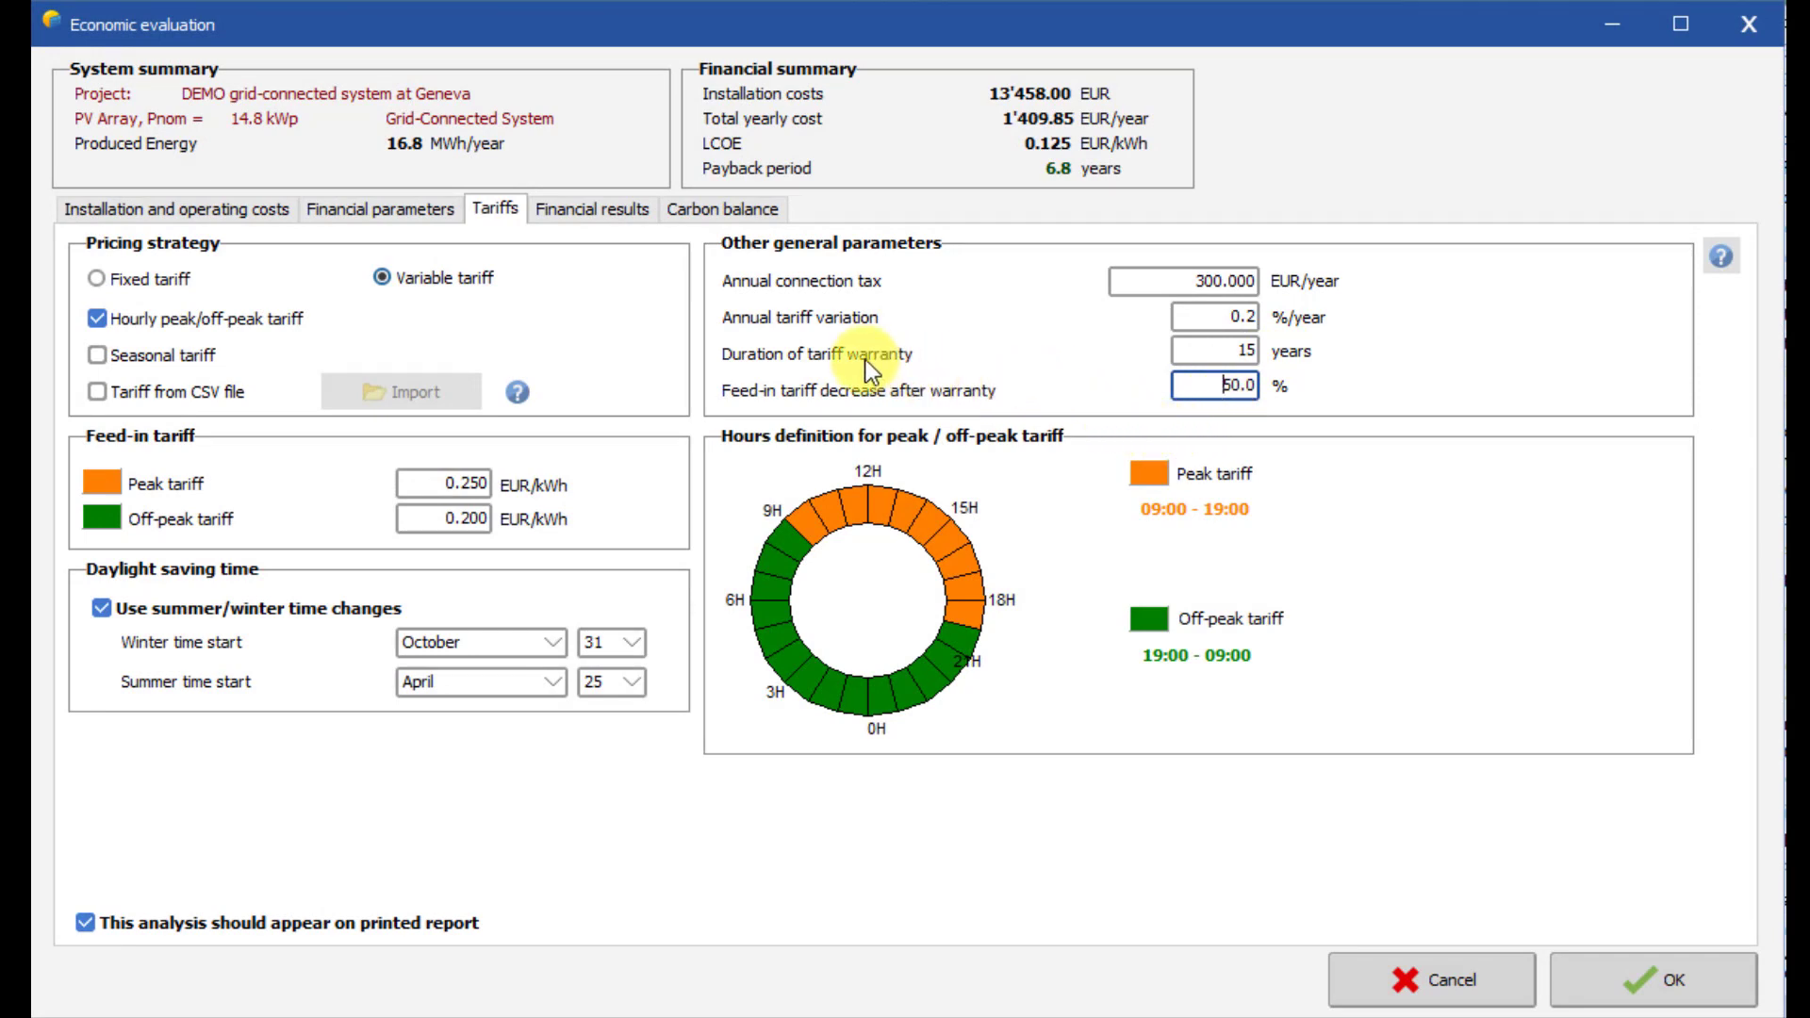
Open Financial results, view the Net profit chart, then the Cumulative cashflow chart.
{"action": "left_click", "coordinate": [597, 209]}
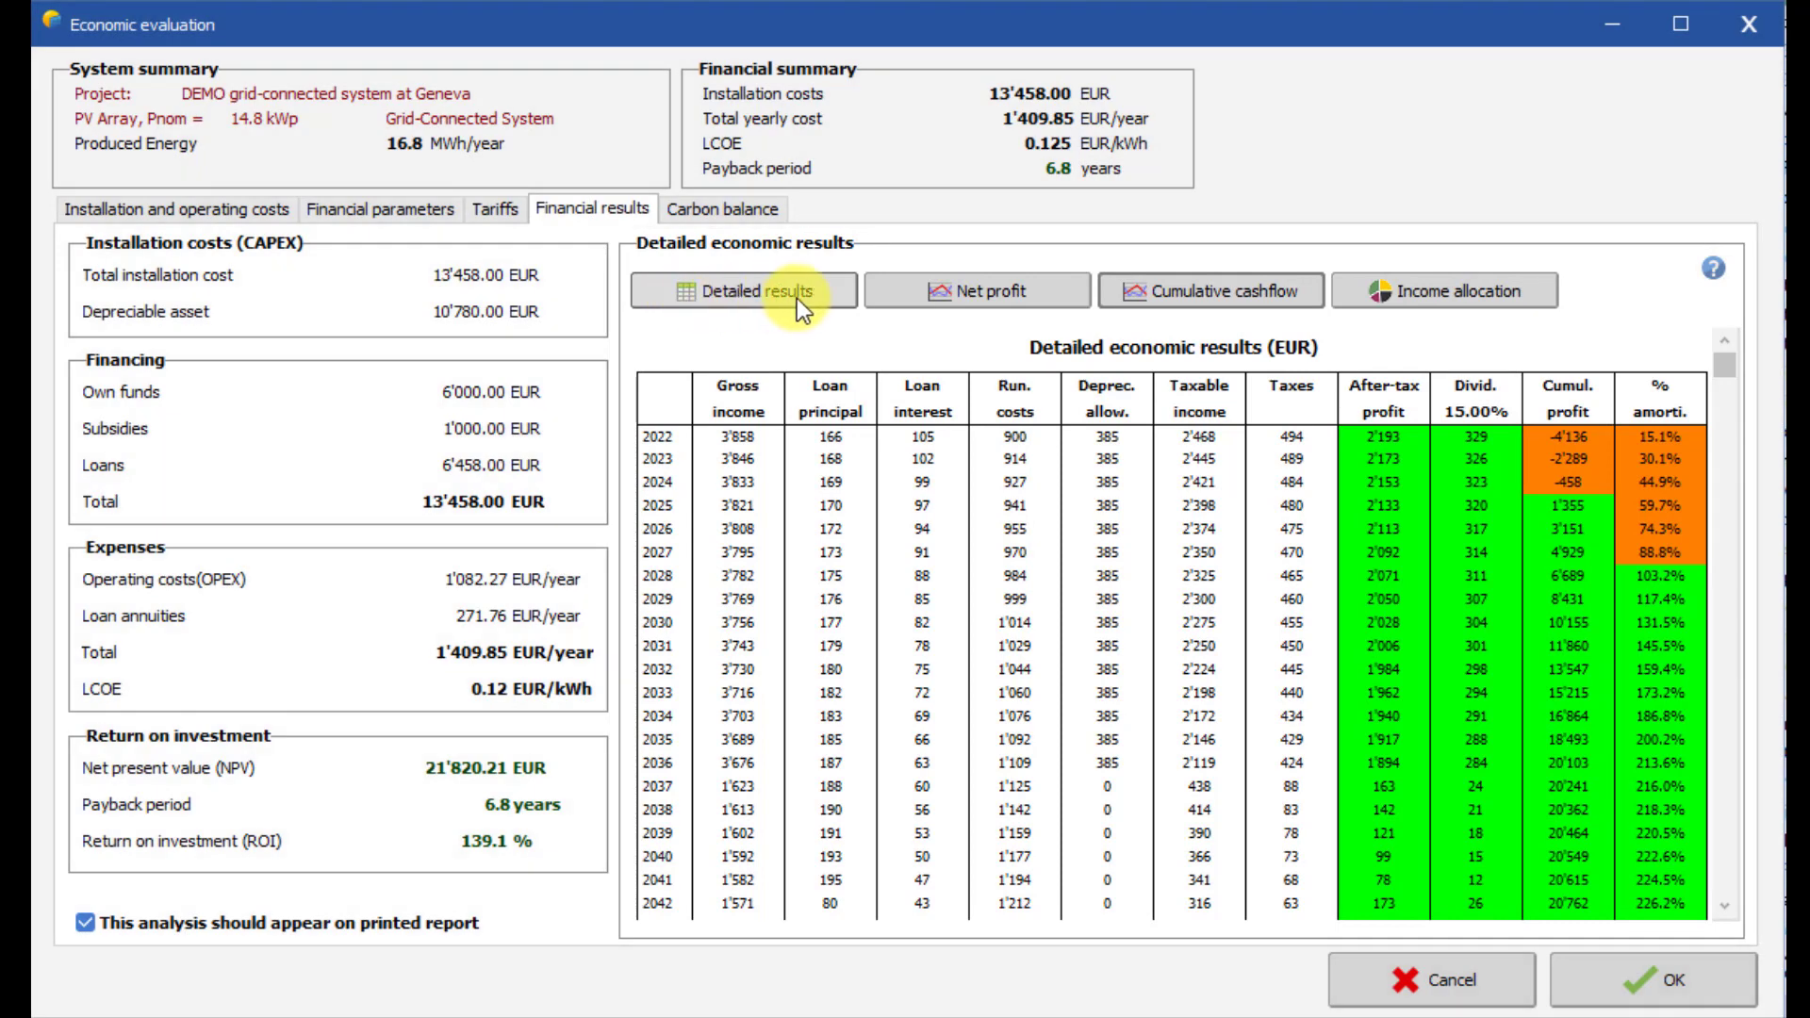
{"action": "left_click", "coordinate": [970, 287]}
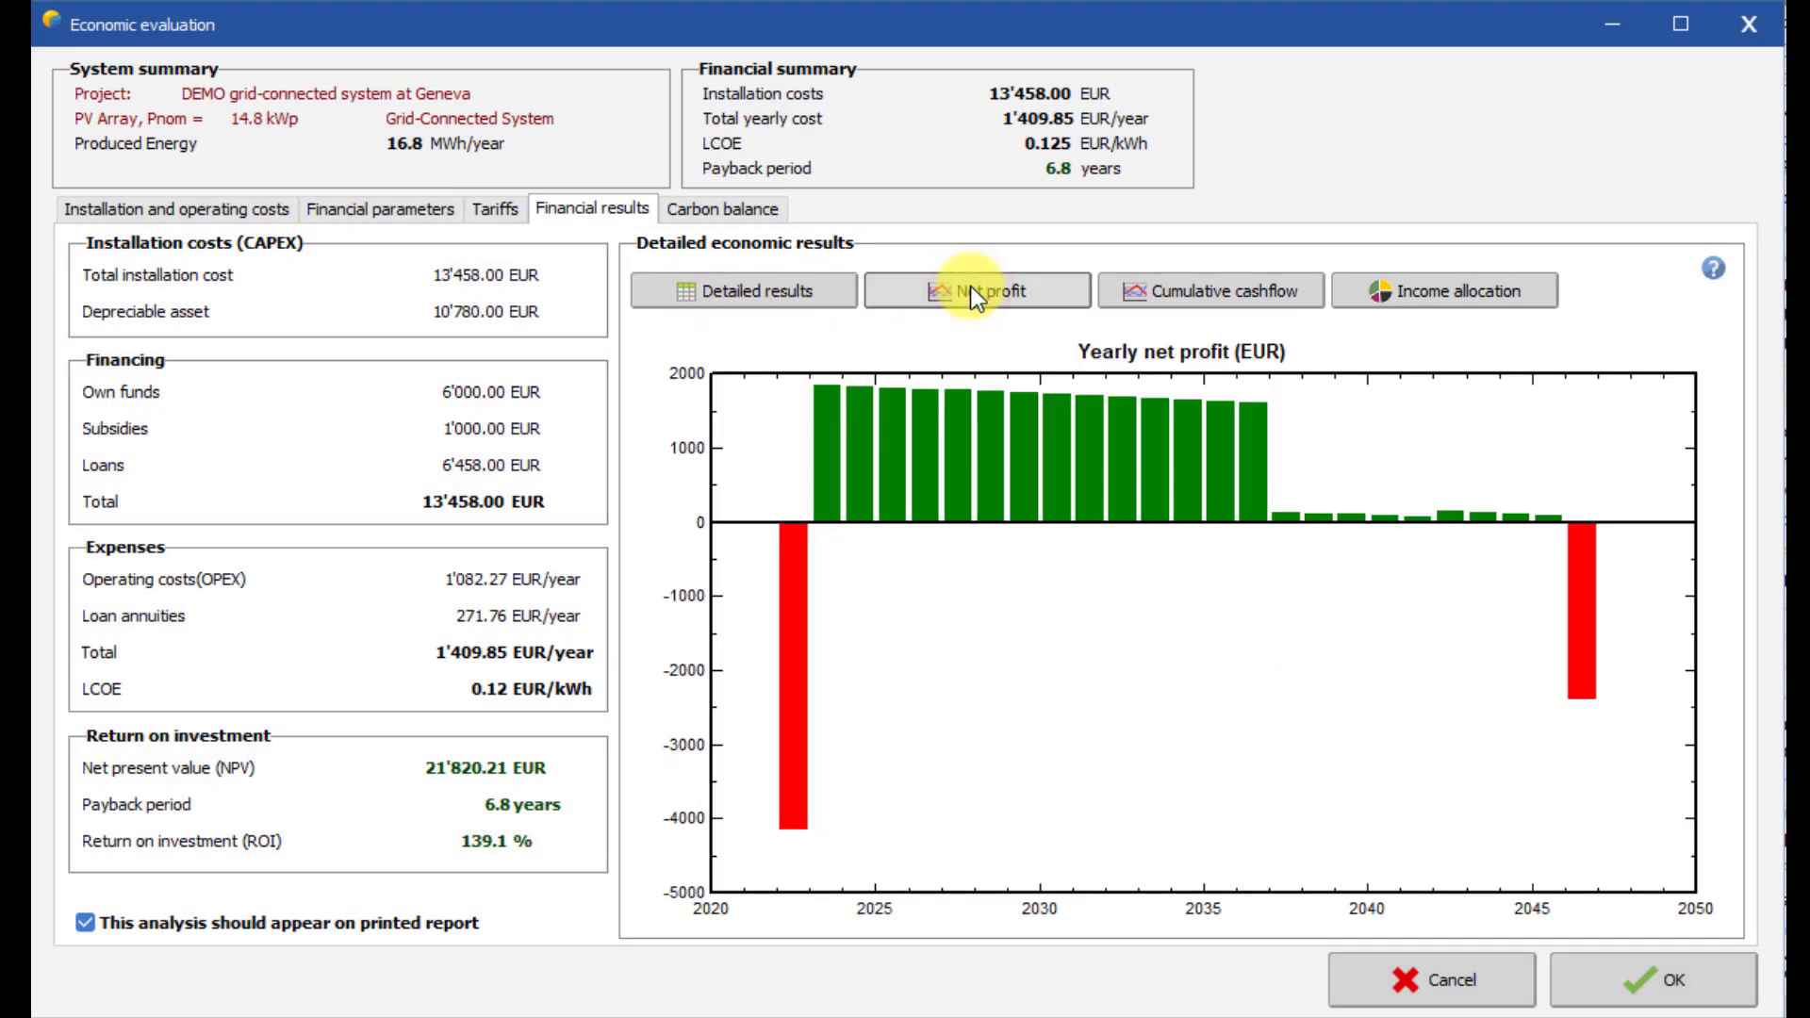
{"action": "left_click", "coordinate": [1182, 289]}
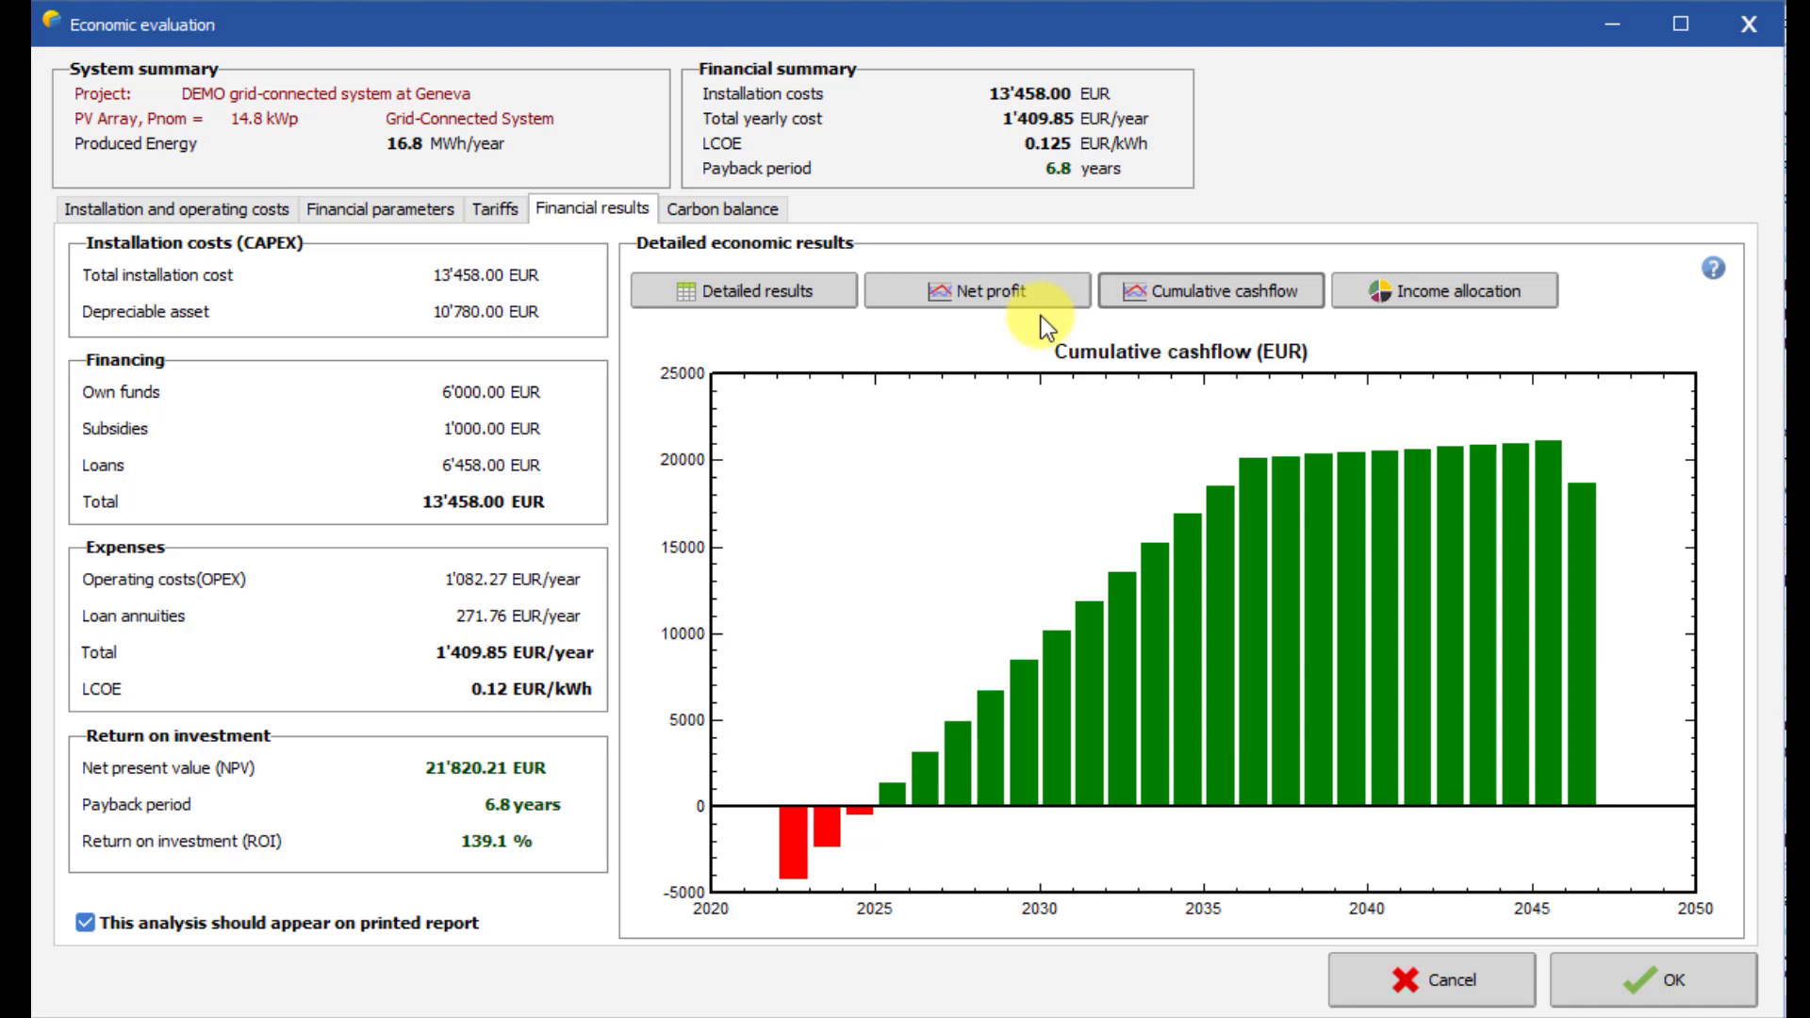
Show the Income allocation pie chart and choose year 2043 from the Year list.
{"action": "left_click", "coordinate": [1463, 298]}
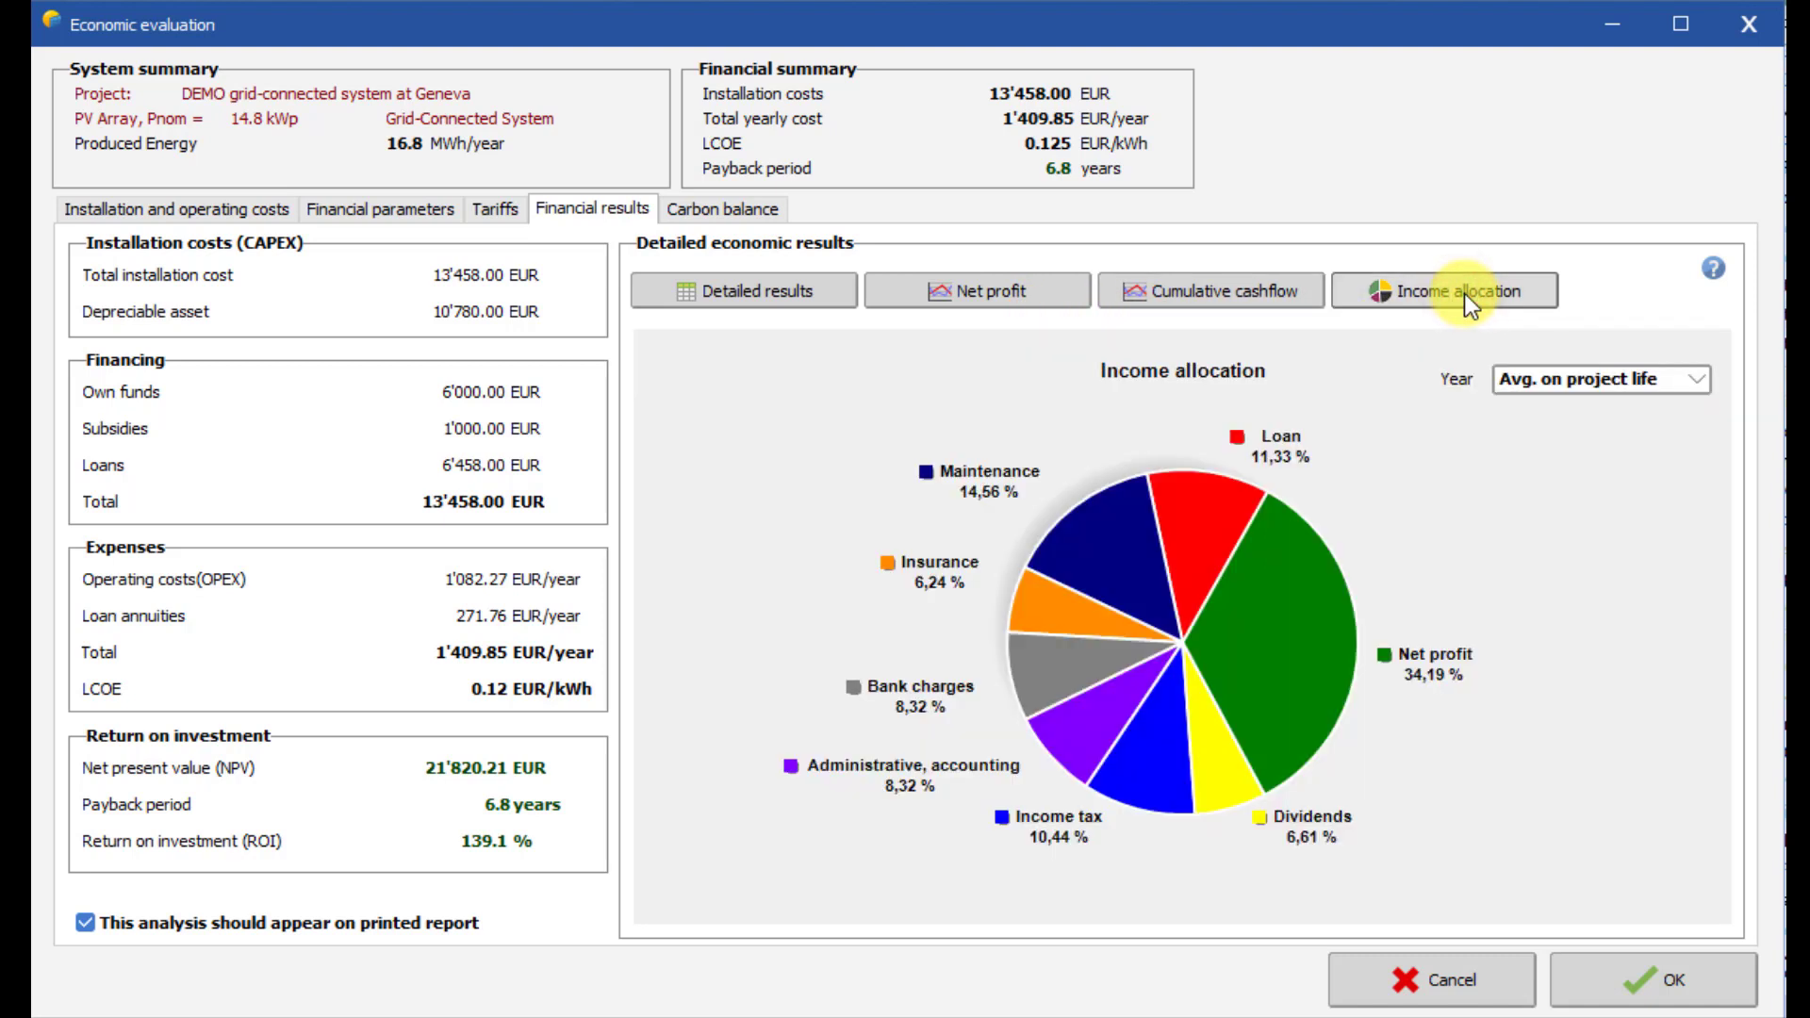
{"action": "left_click", "coordinate": [1695, 381]}
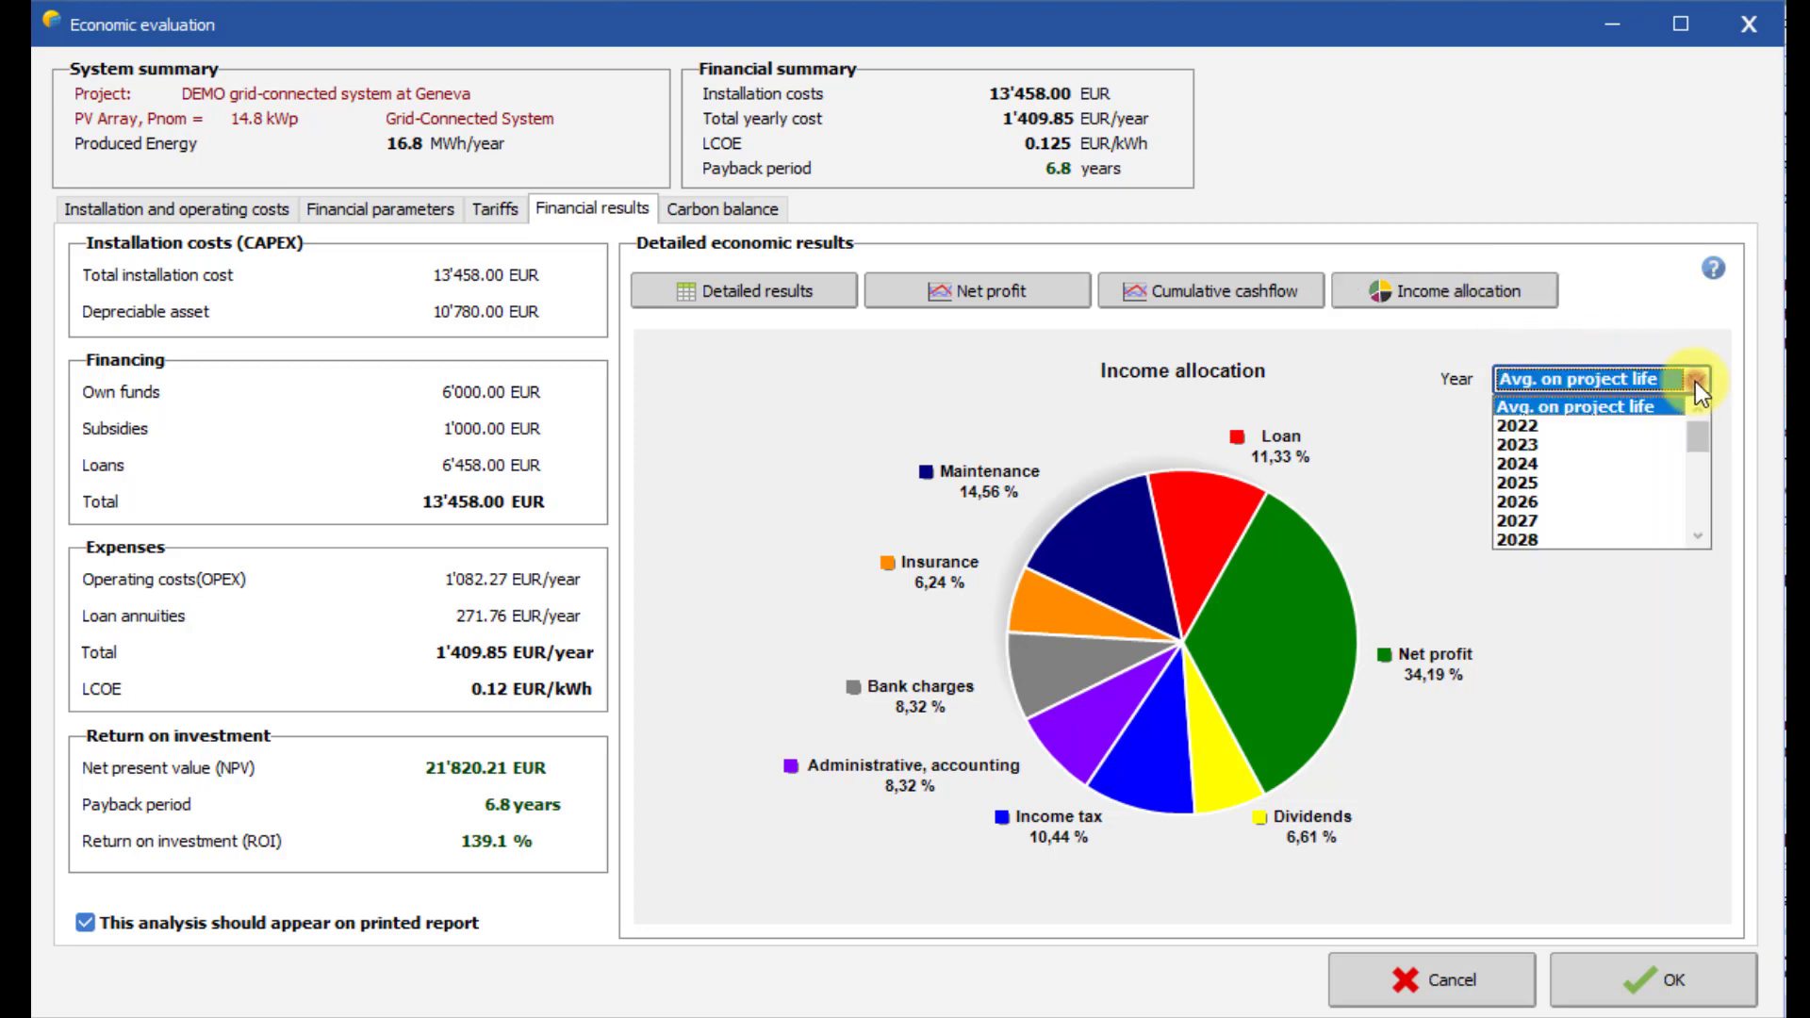
{"action": "left_click_drag", "start_coordinate": [1693, 427], "coordinate": [1712, 516]}
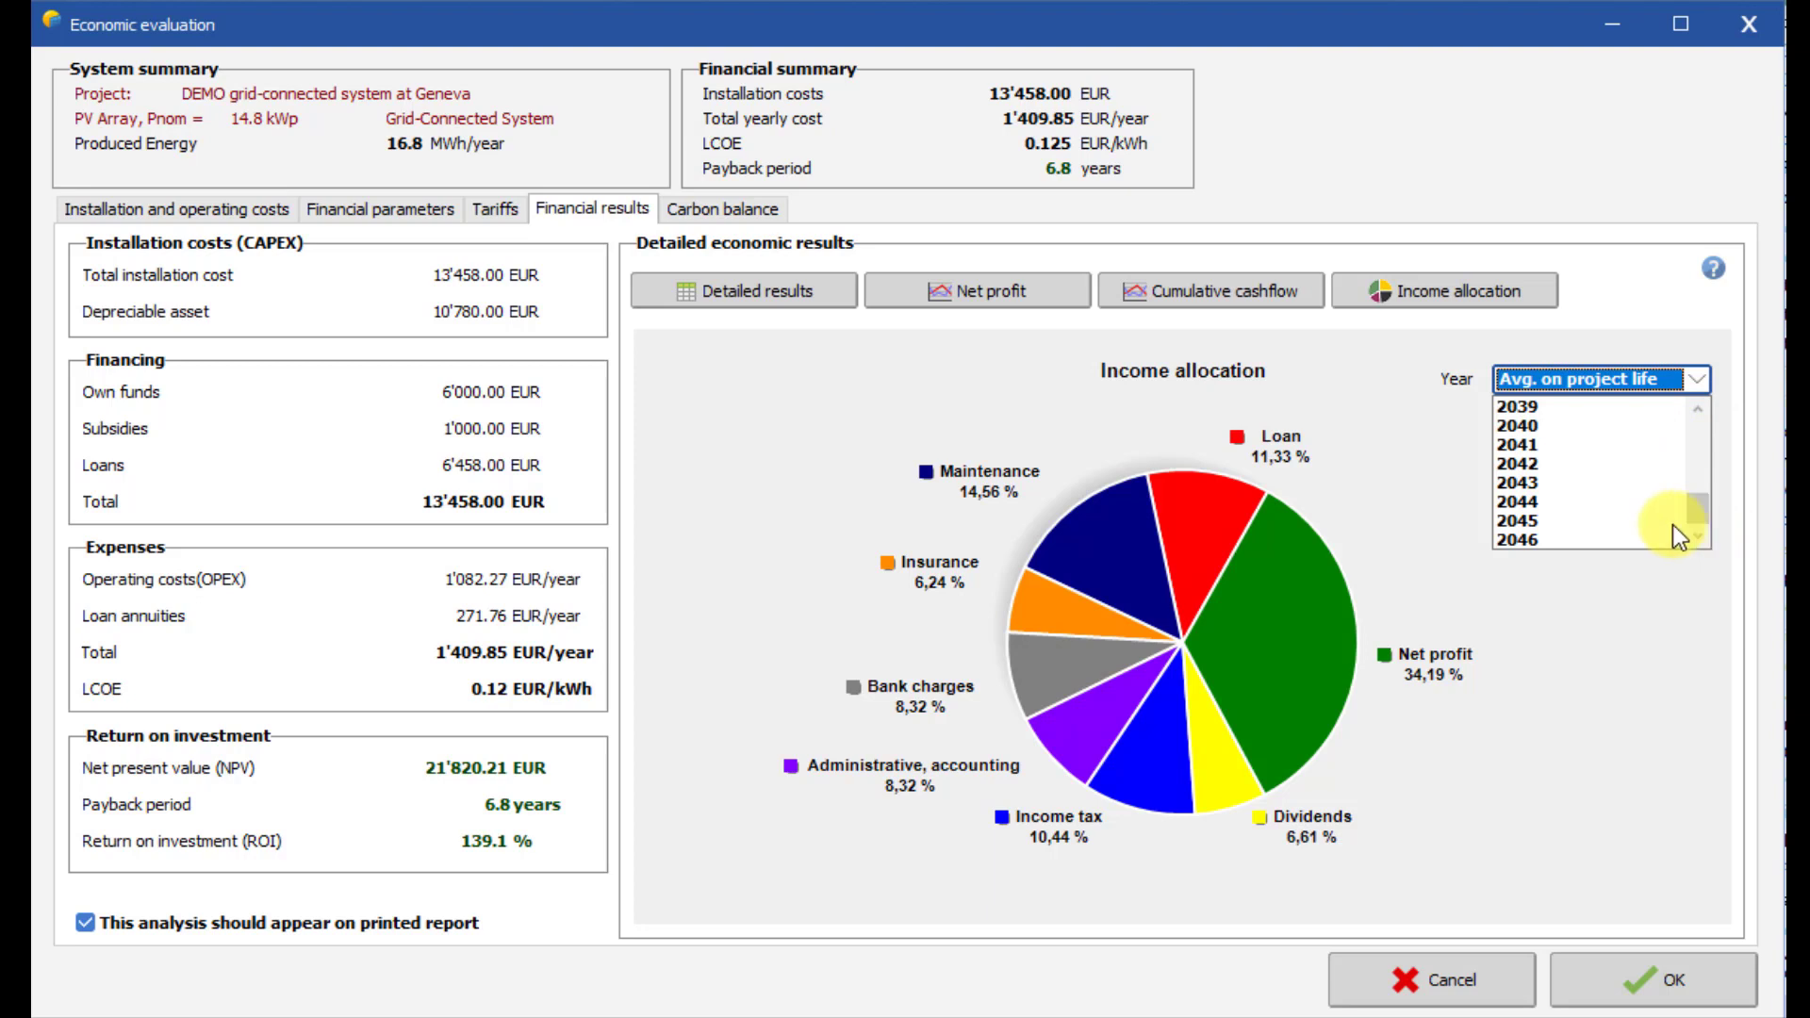
{"action": "left_click", "coordinate": [1614, 535]}
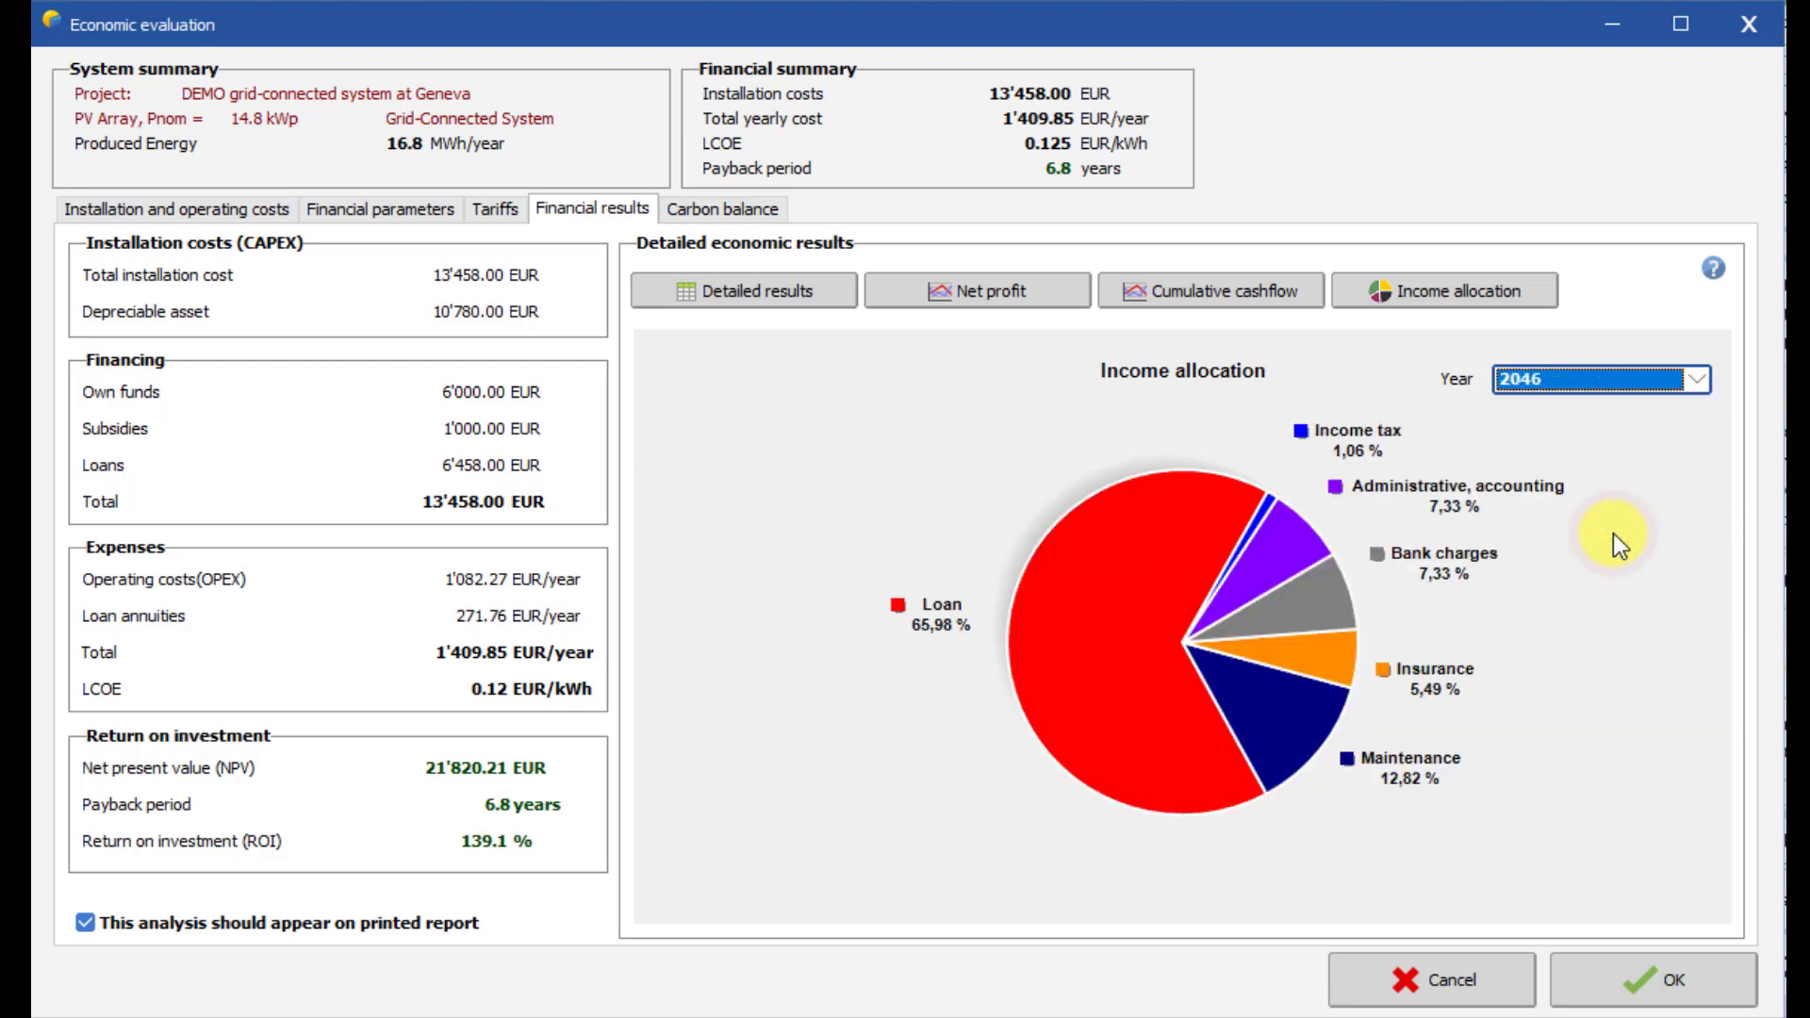
{"action": "left_click", "coordinate": [1693, 387]}
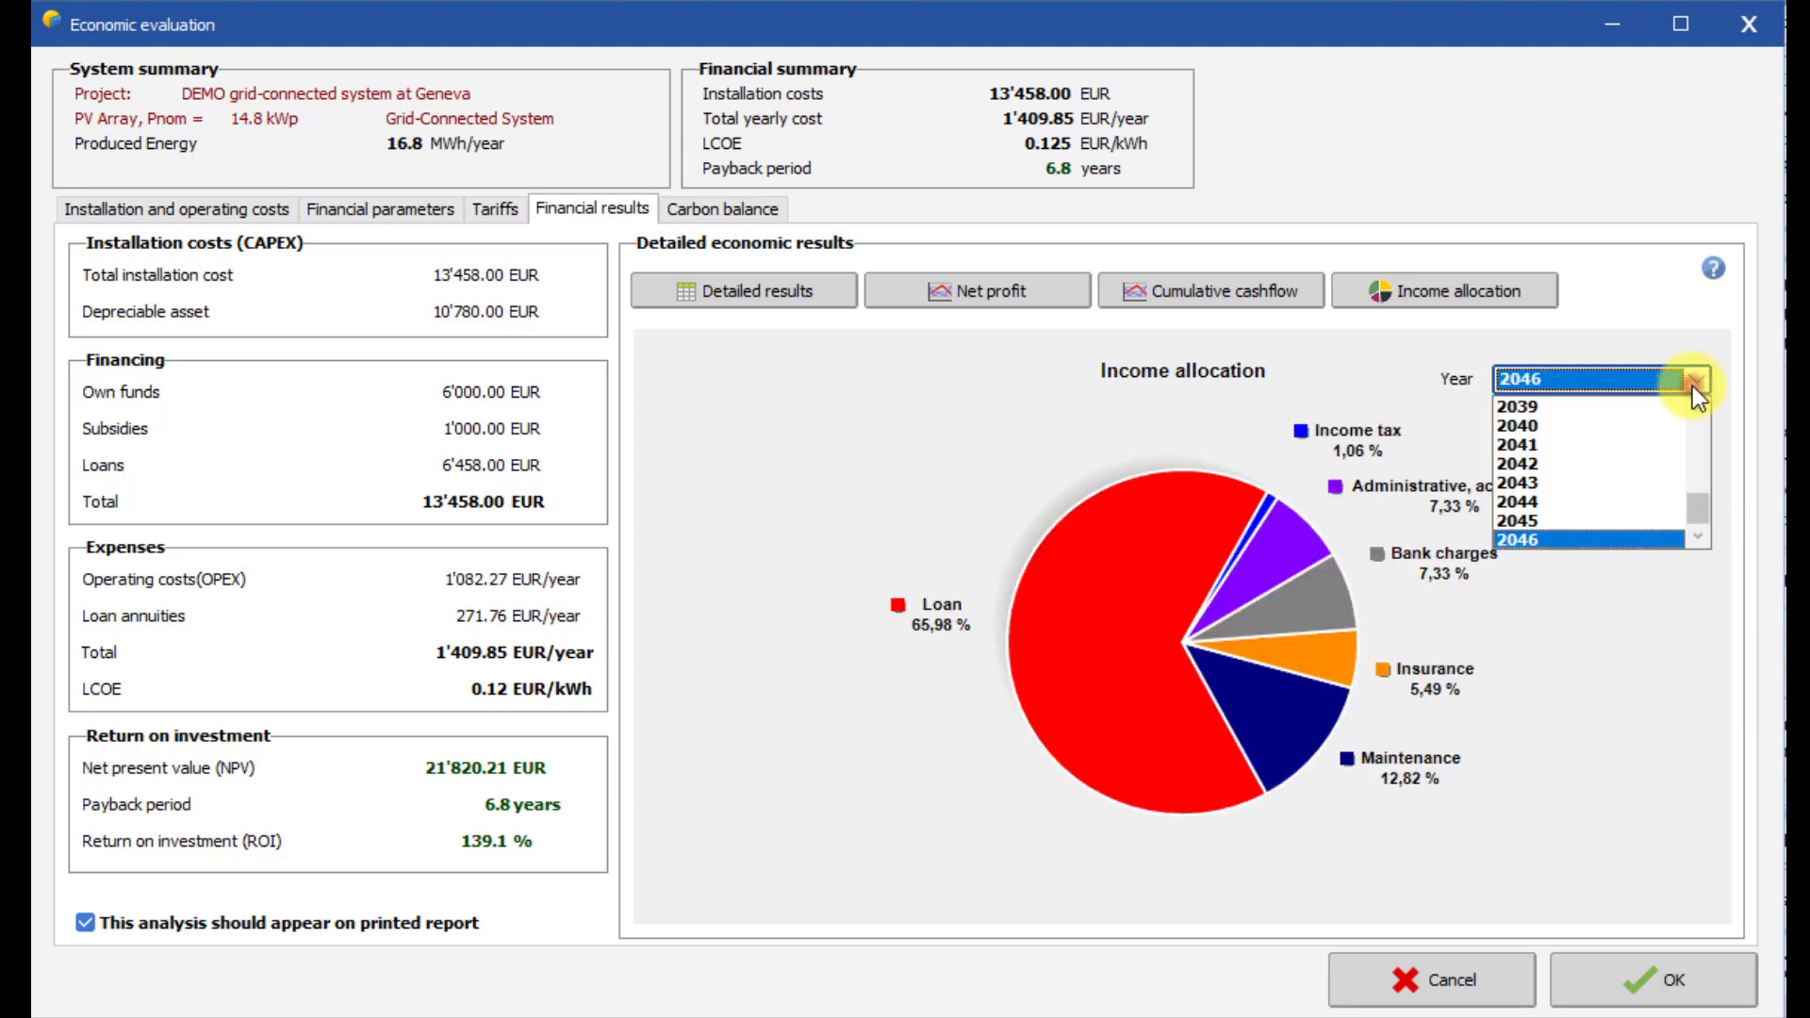
{"action": "left_click", "coordinate": [1608, 486]}
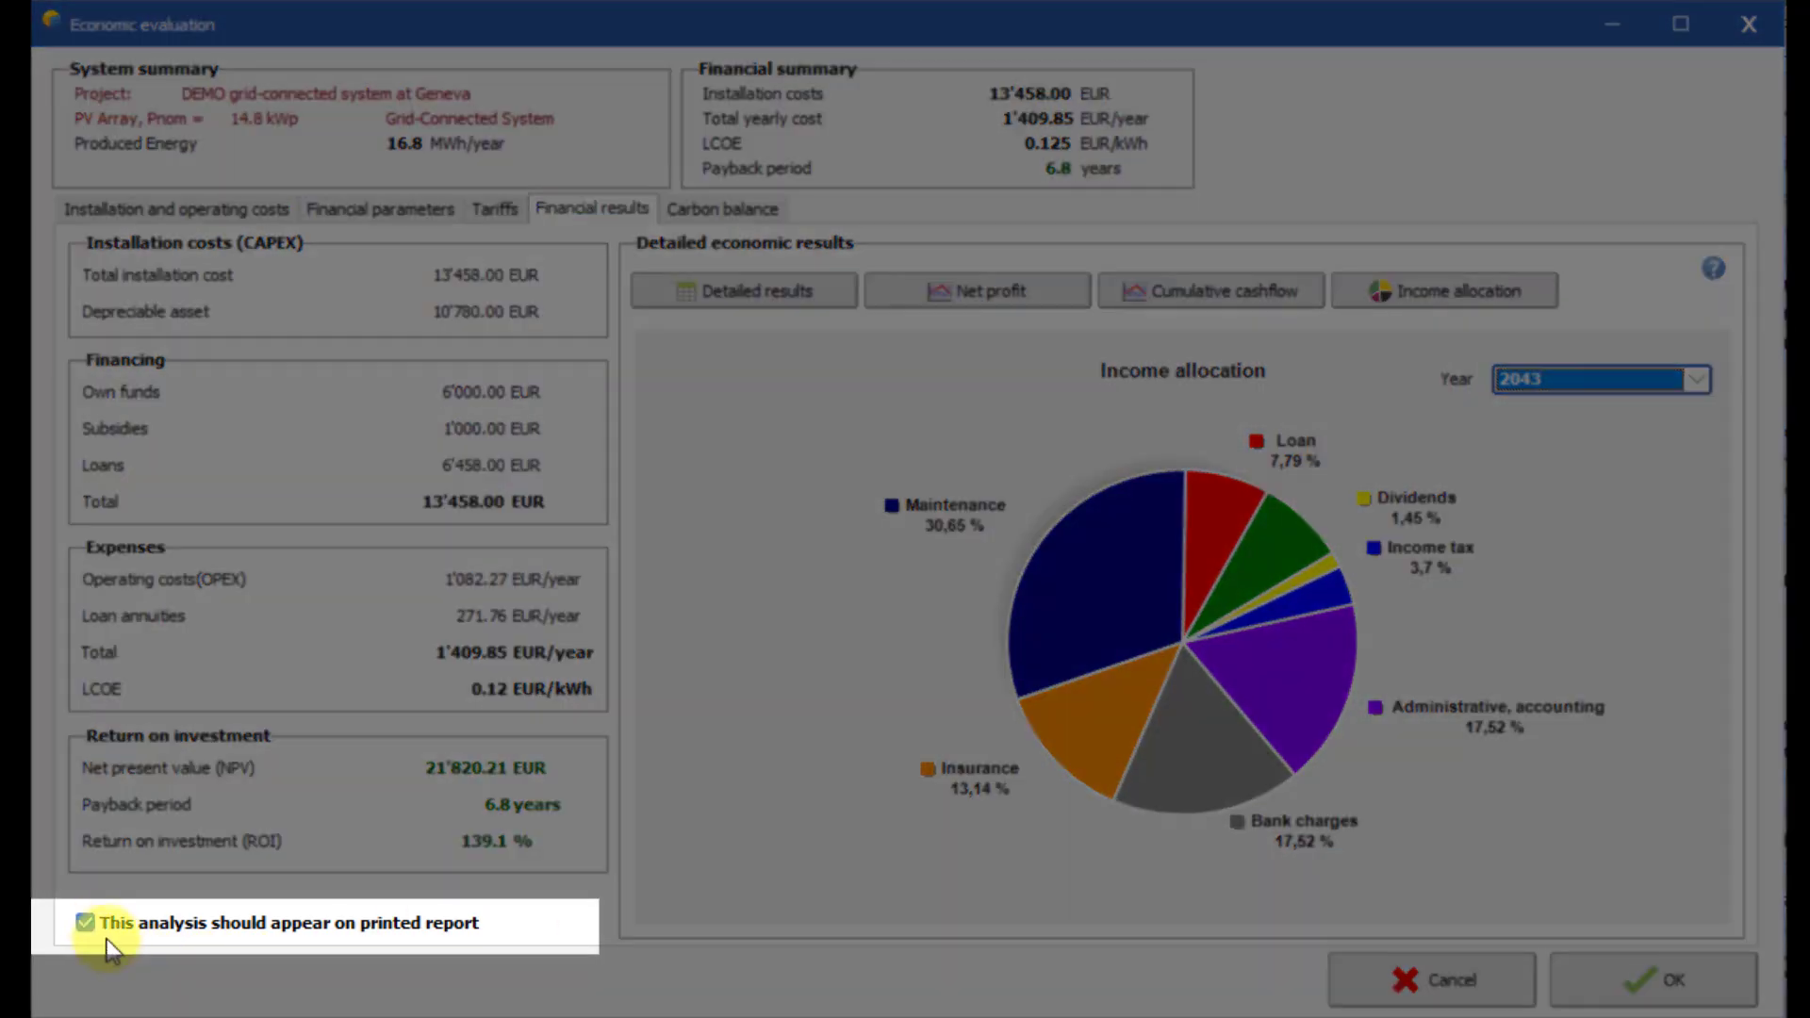
{"action": "left_click", "coordinate": [94, 920]}
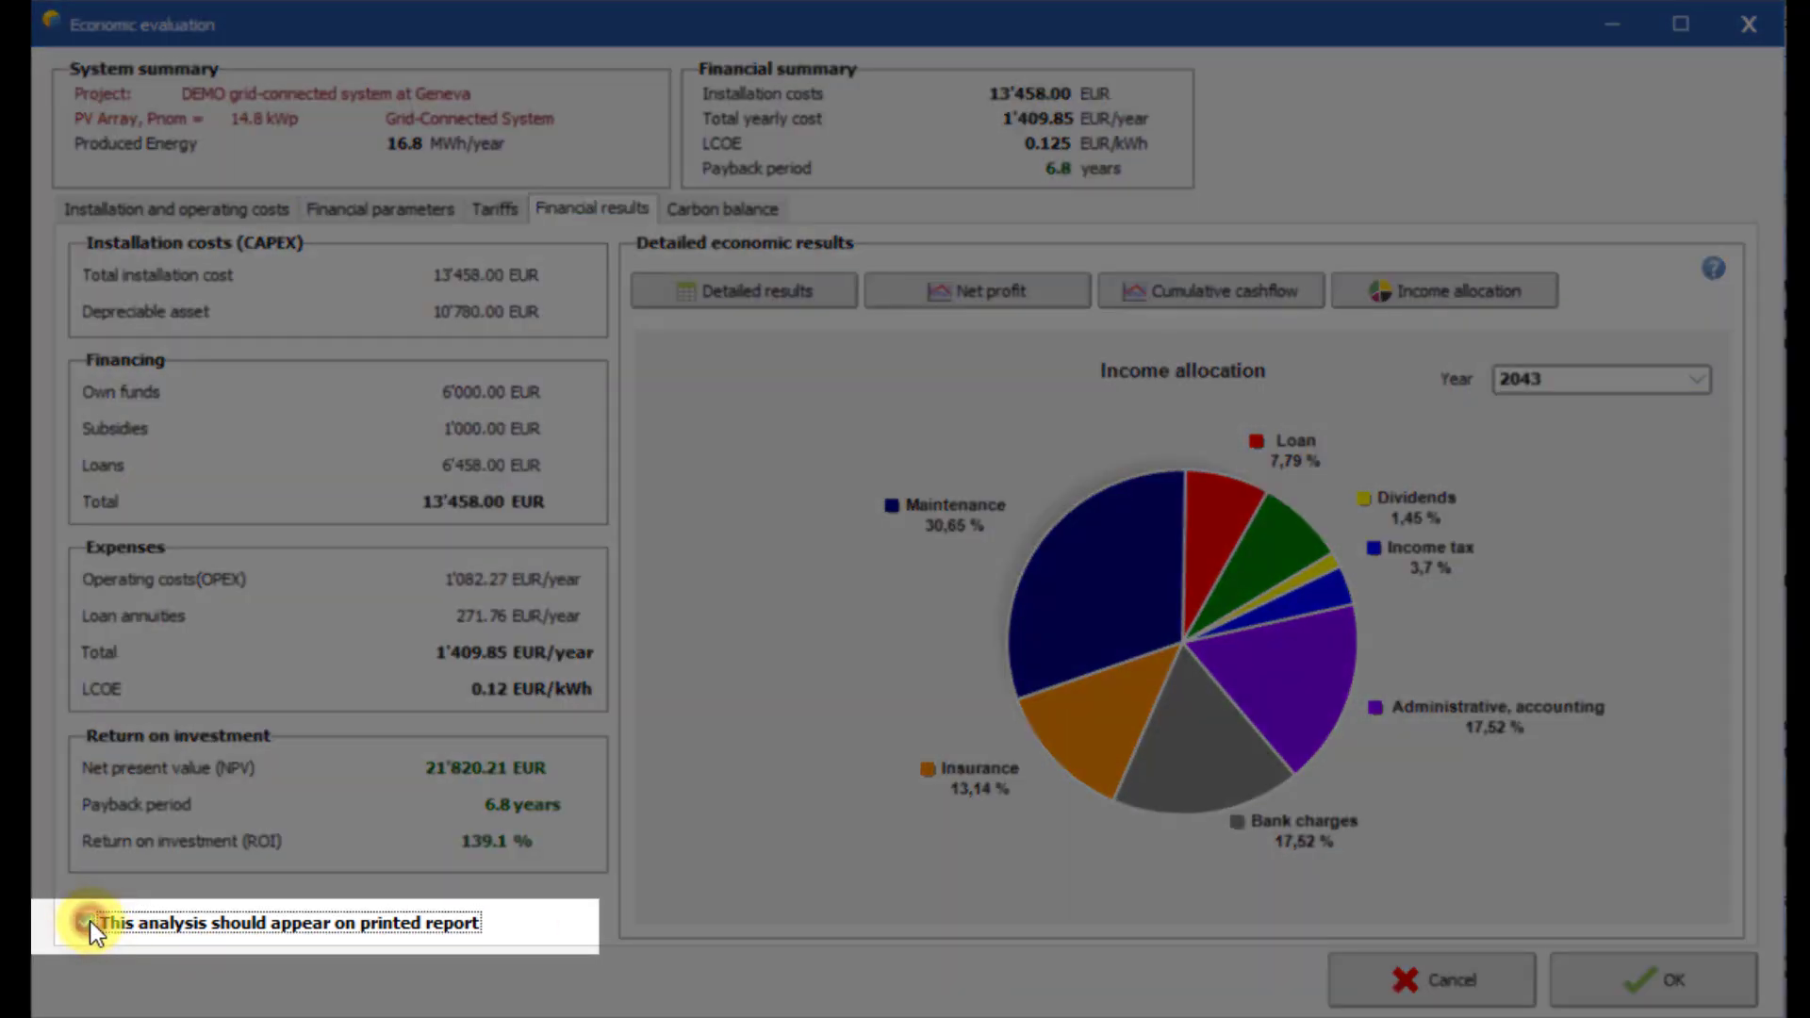